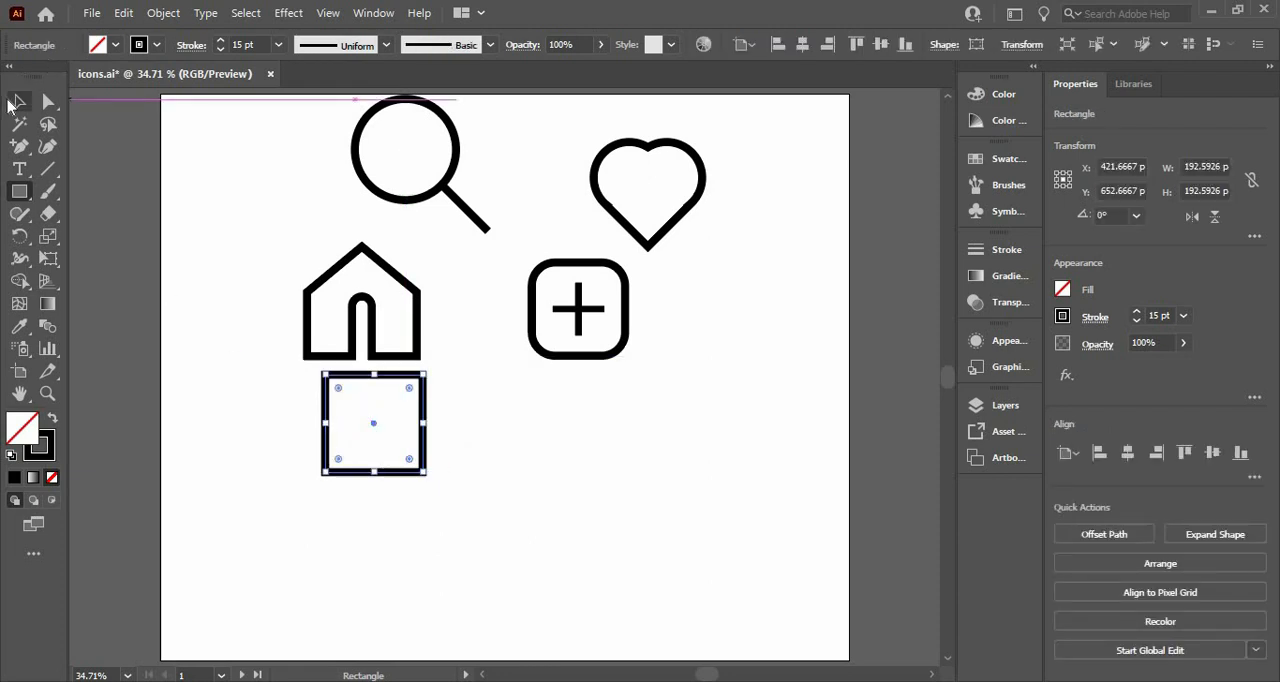
Give the square a solid black fill without stroke, and move it and the house icon apart into the empty lower area
click(17, 102)
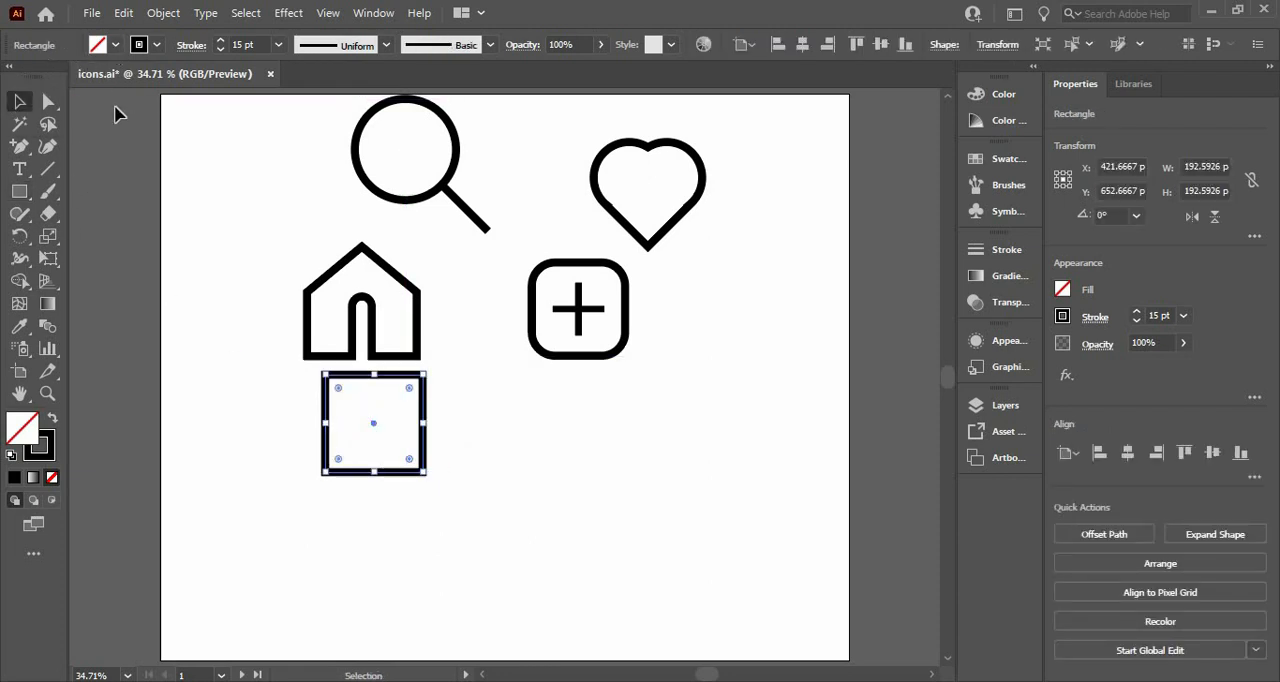
click(14, 478)
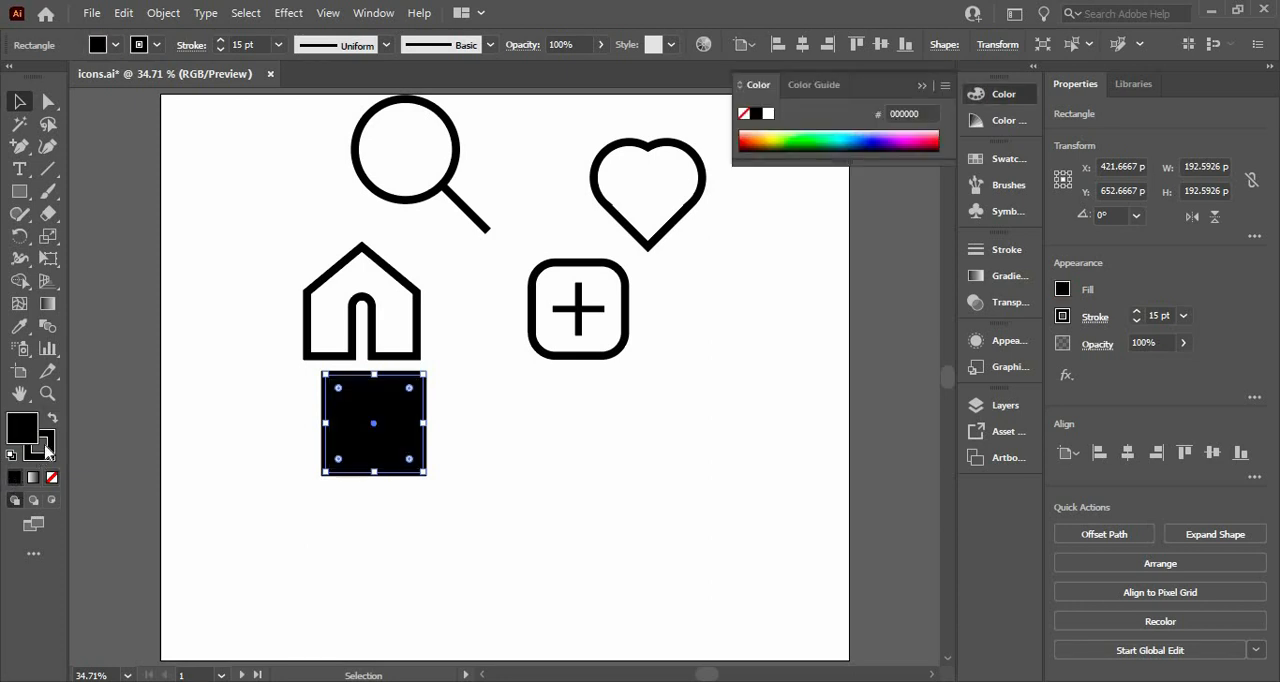
click(211, 483)
drag(357, 443, 504, 498)
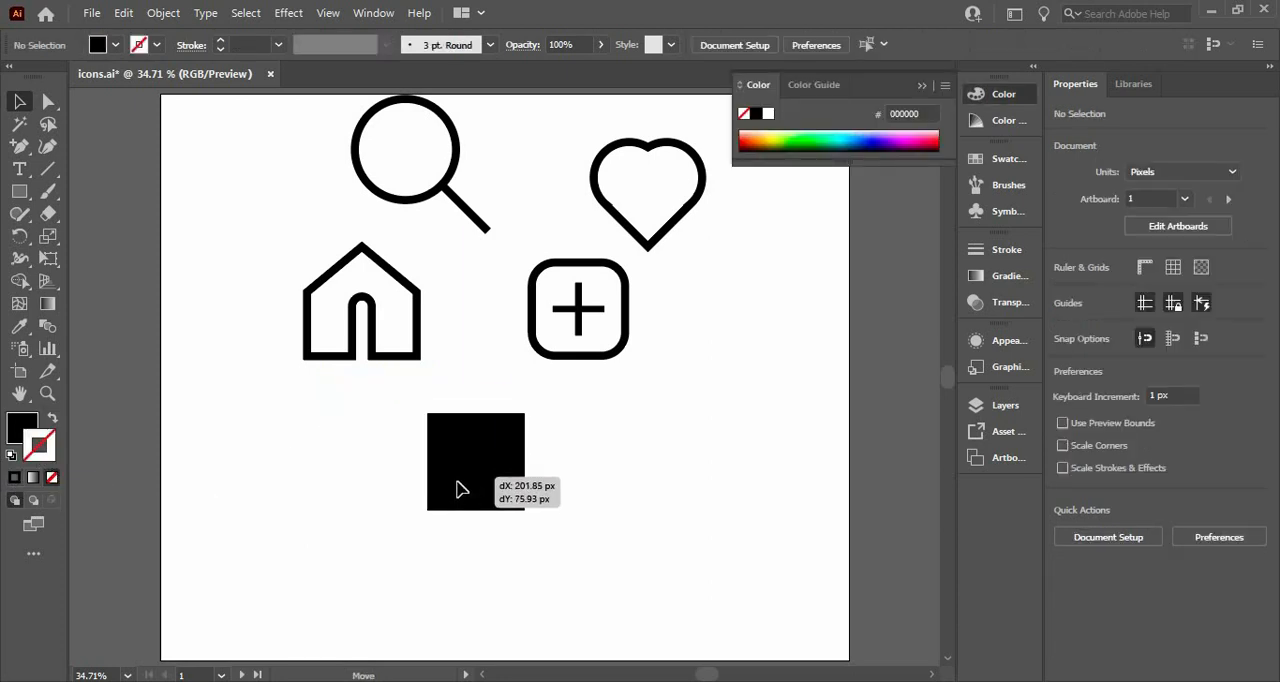
drag(310, 343, 200, 480)
click(476, 456)
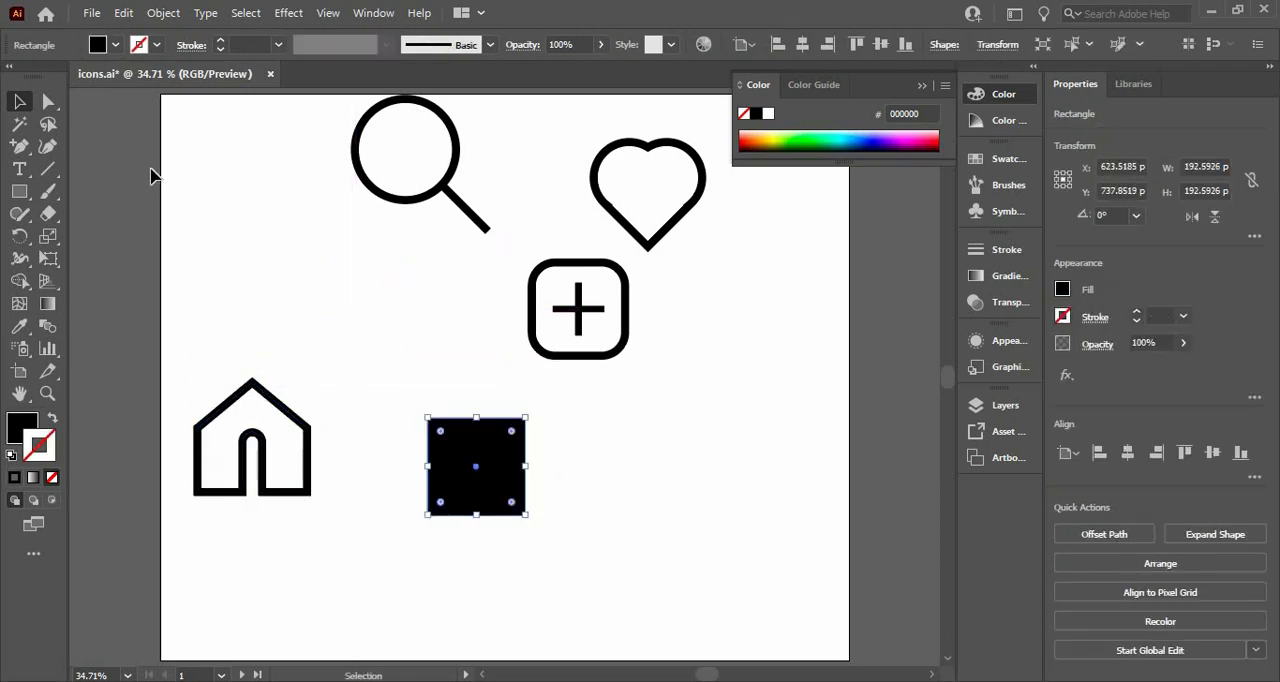
Add an anchor point at the midpoint of the black square's top edge with the Pen tool
drag(16, 148, 60, 163)
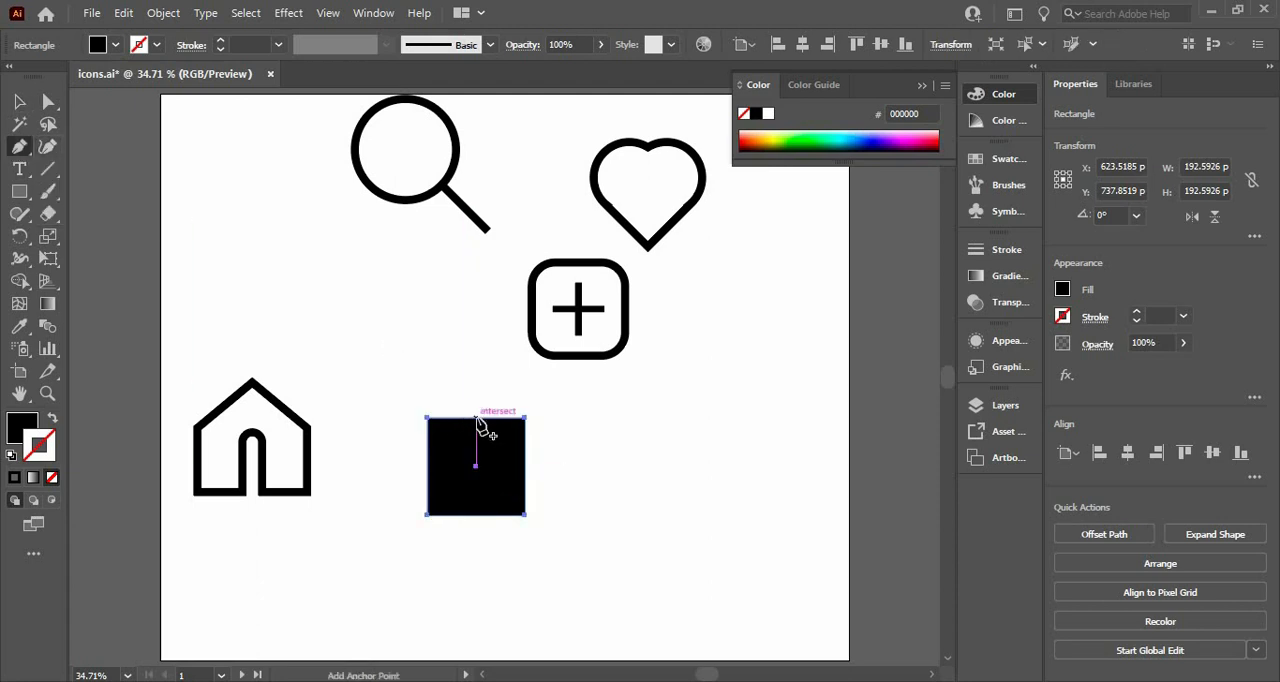
click(477, 419)
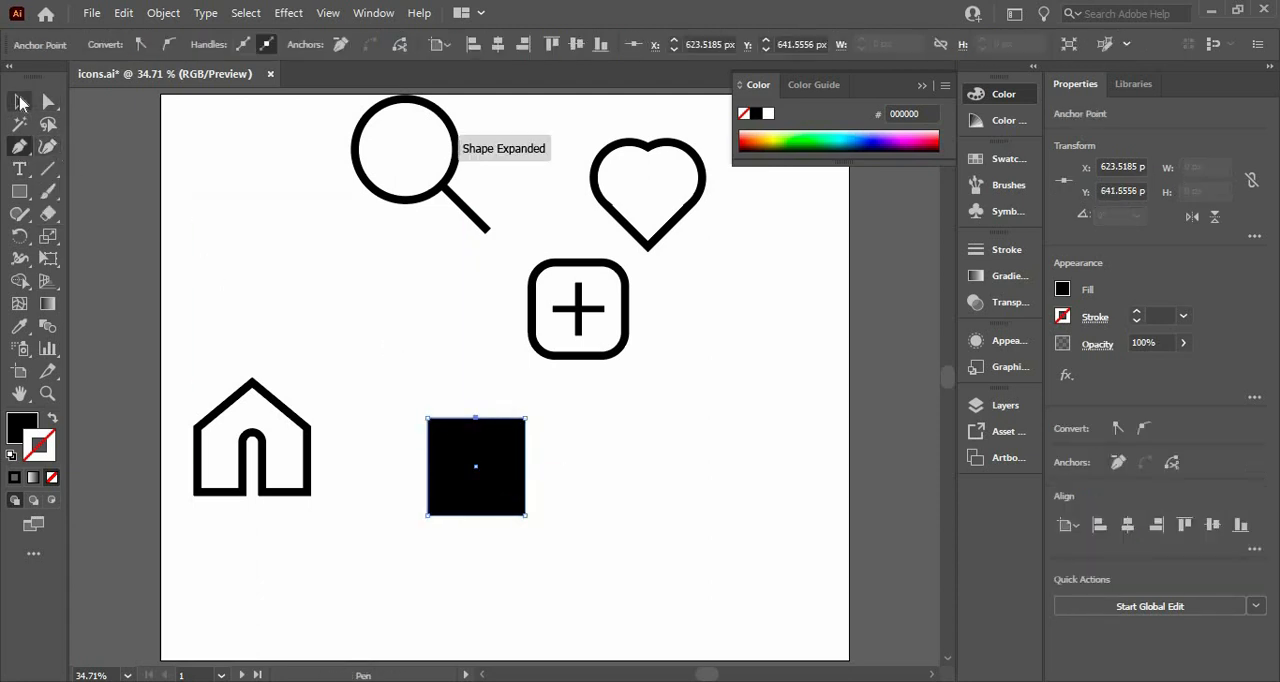
key(v)
click(428, 397)
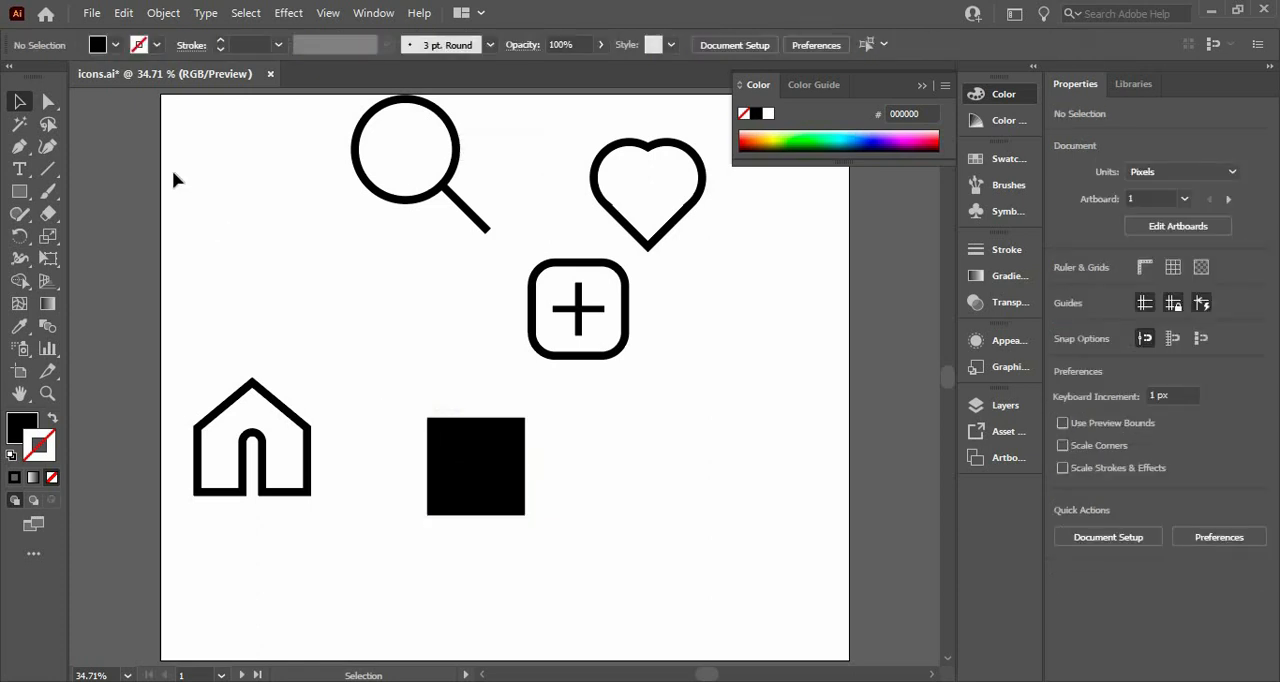
Lower the square's two top corner anchors together by about two fifths of its height to form a pitched roof
click(49, 102)
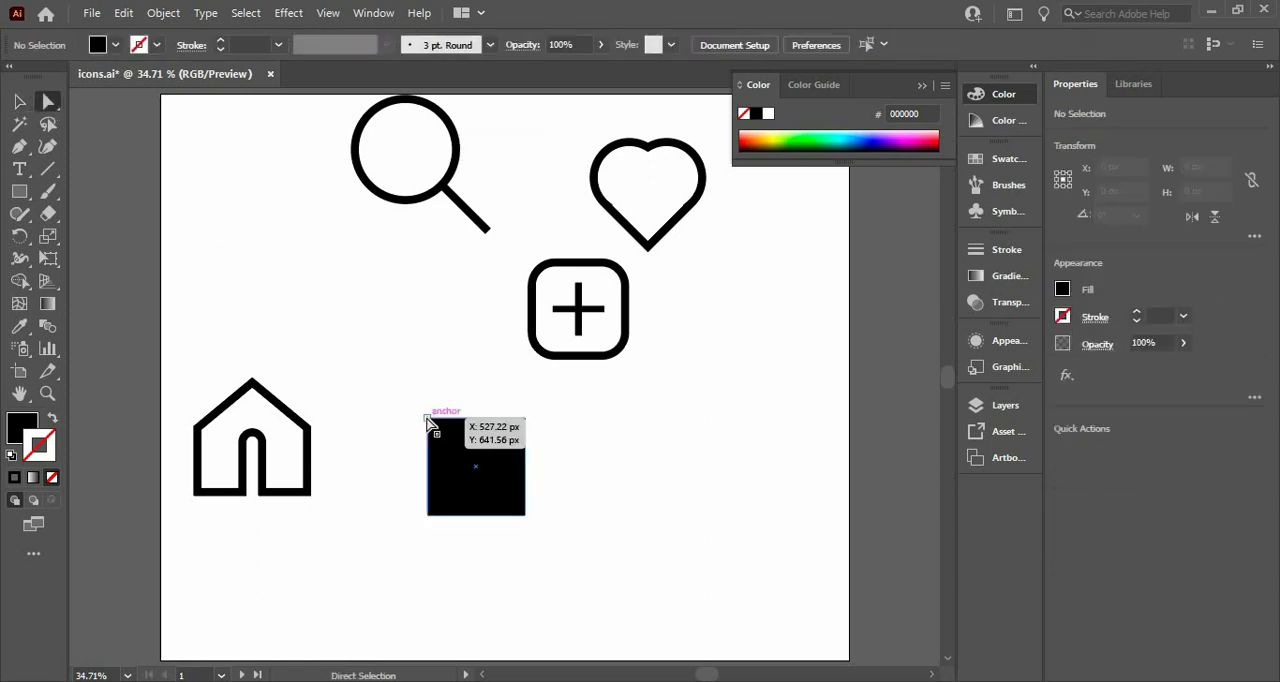
click(428, 421)
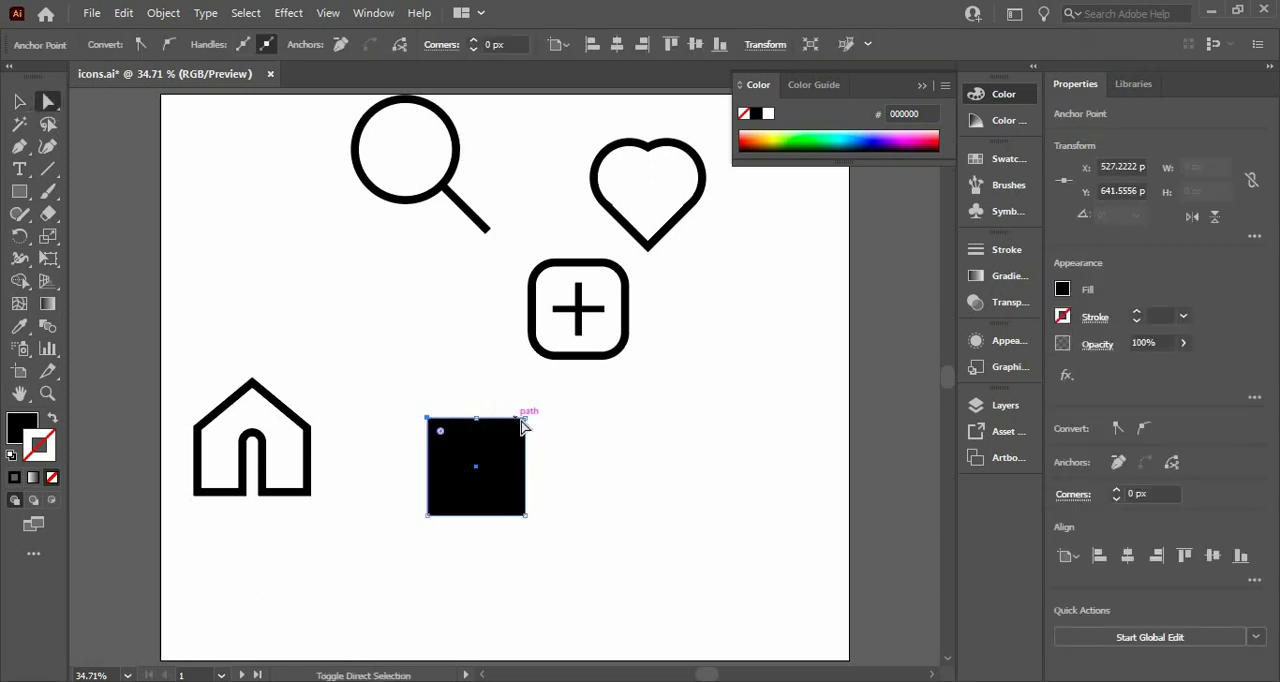
shift+click(524, 420)
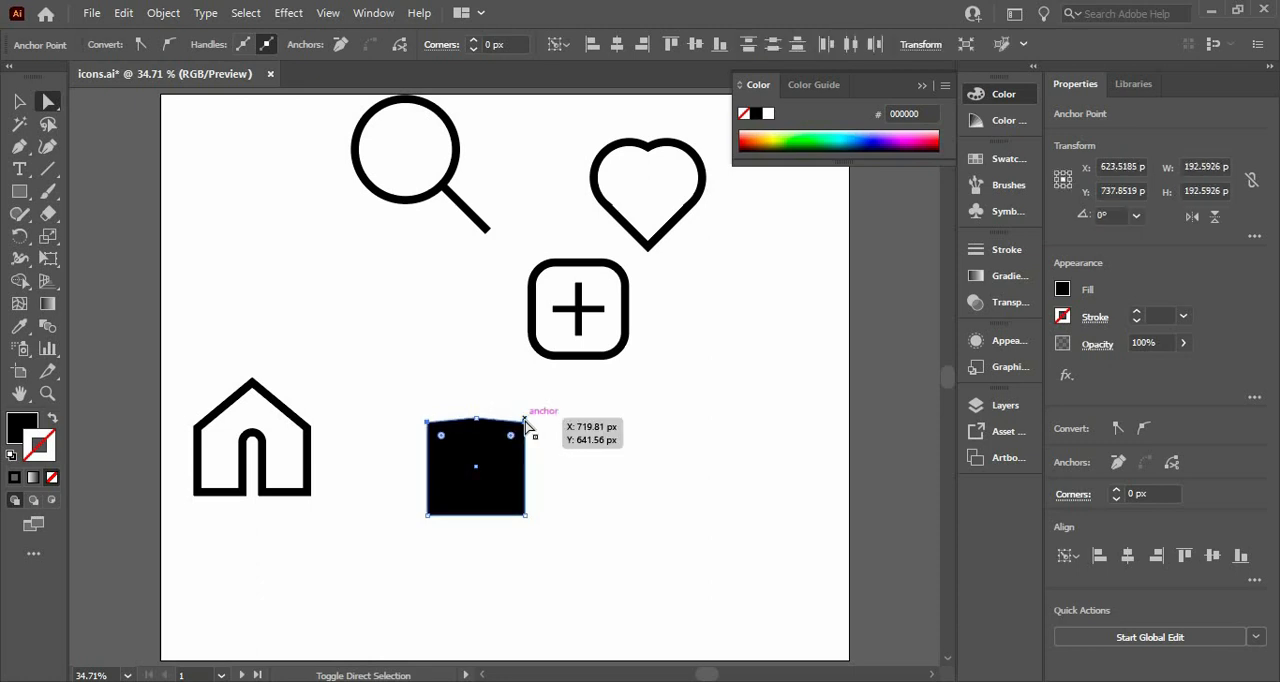
key(shift+Down)
key(shift+Down)
key(shift+Down)
key(shift+Down)
key(shift+Down)
key(shift+Down)
key(shift+Down)
key(shift+Down)
key(shift+Down)
key(shift+Down)
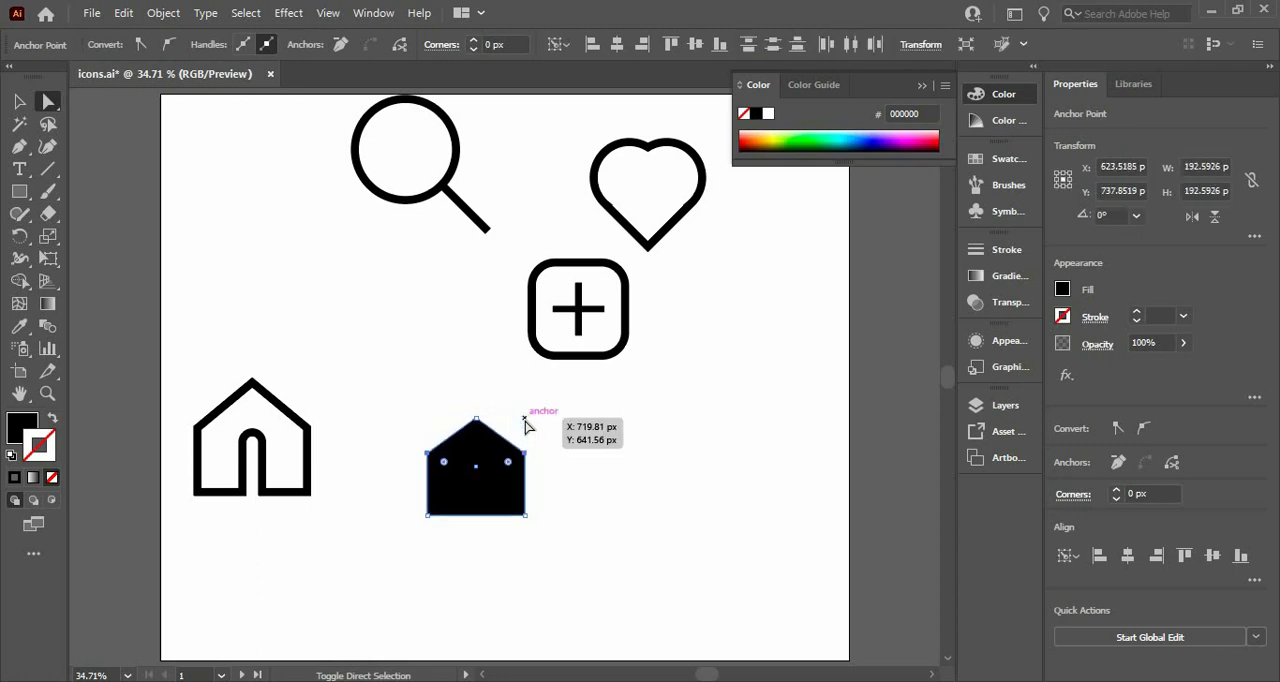
key(shift+Down)
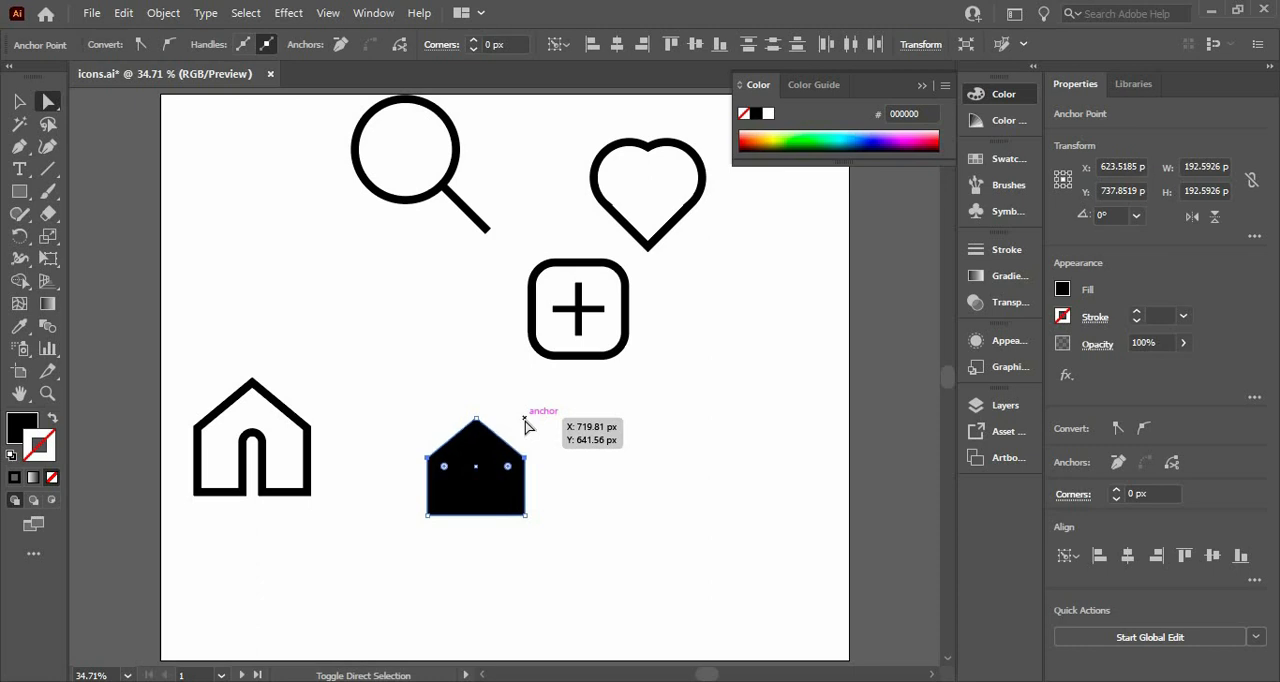
click(271, 279)
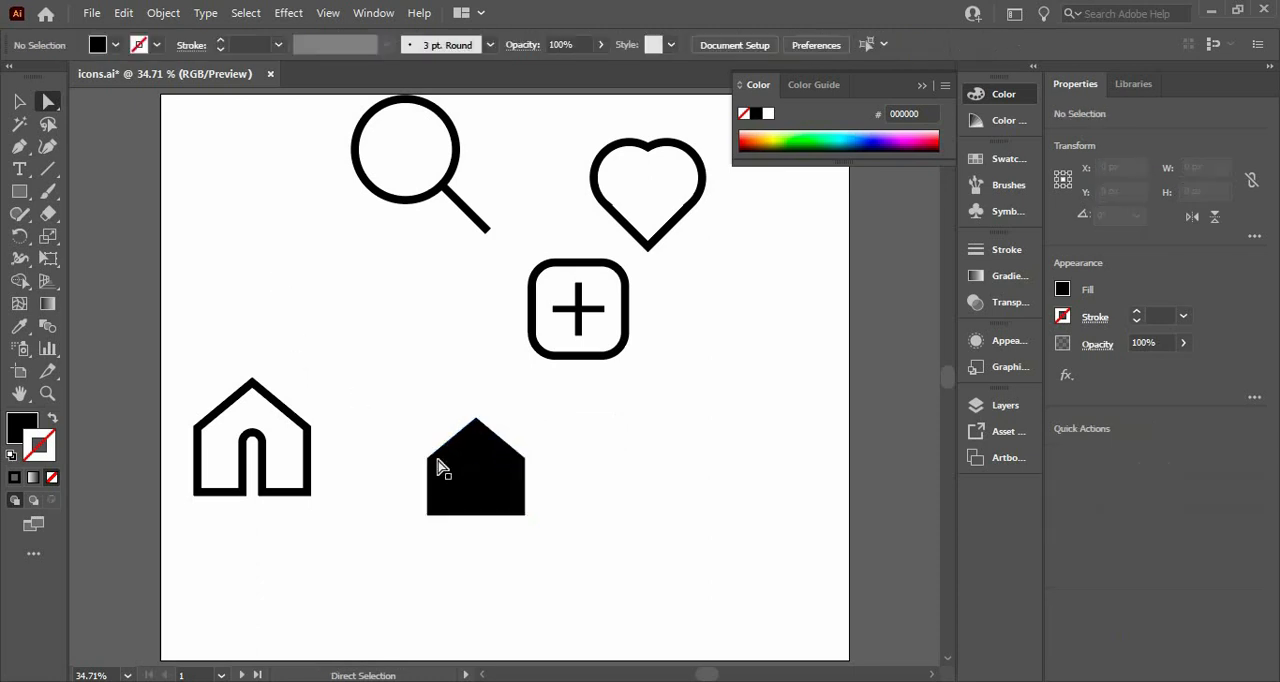
Draw a narrow door rectangle about 30 by 113 px reaching past the house's base, and centre it horizontally with the house
click(20, 193)
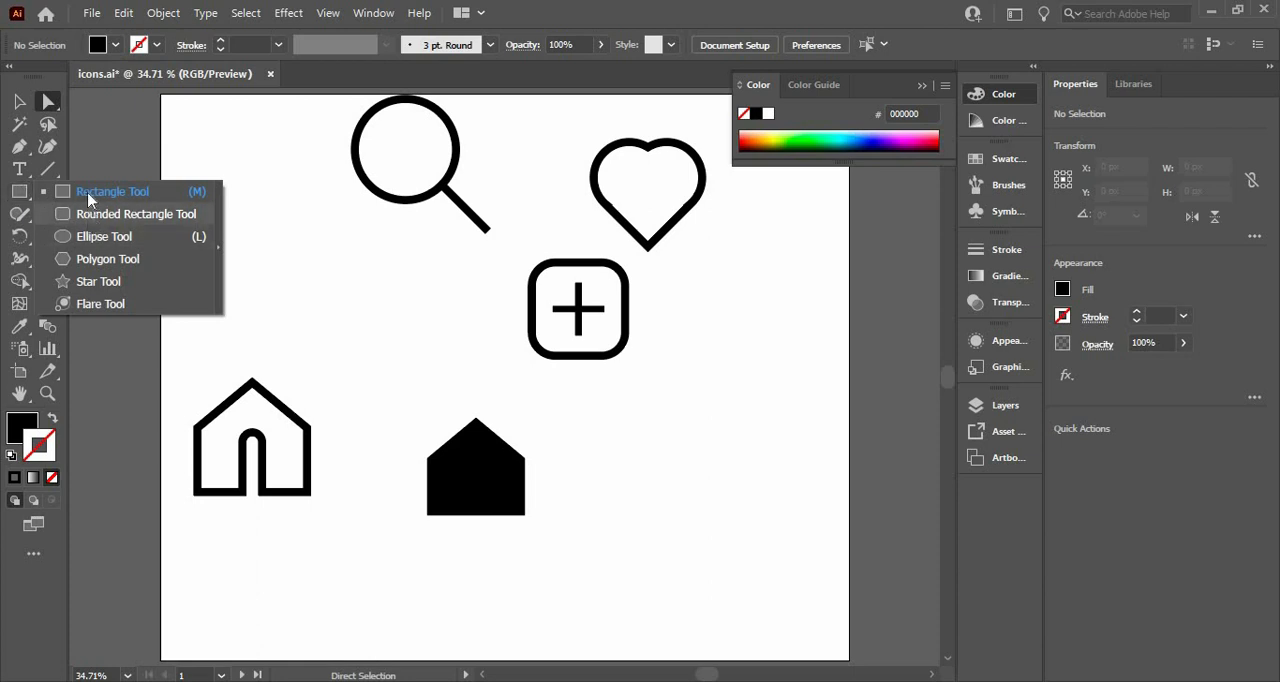
click(88, 198)
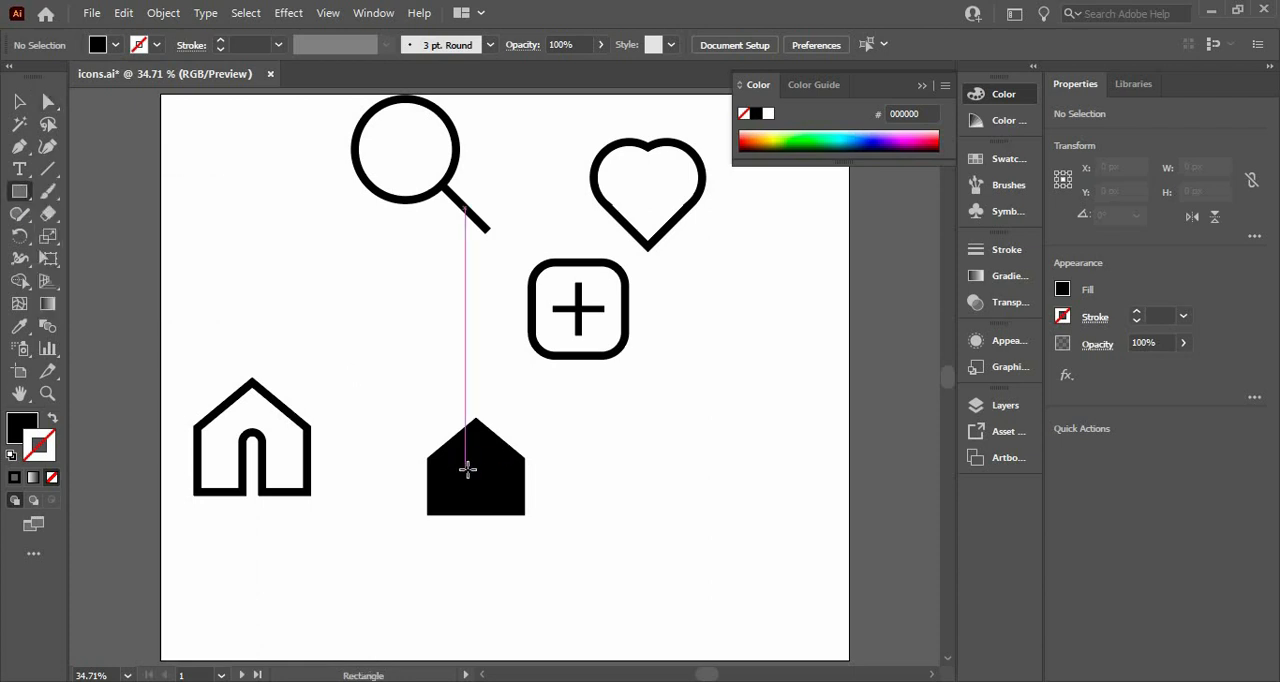
drag(470, 466, 487, 524)
click(19, 102)
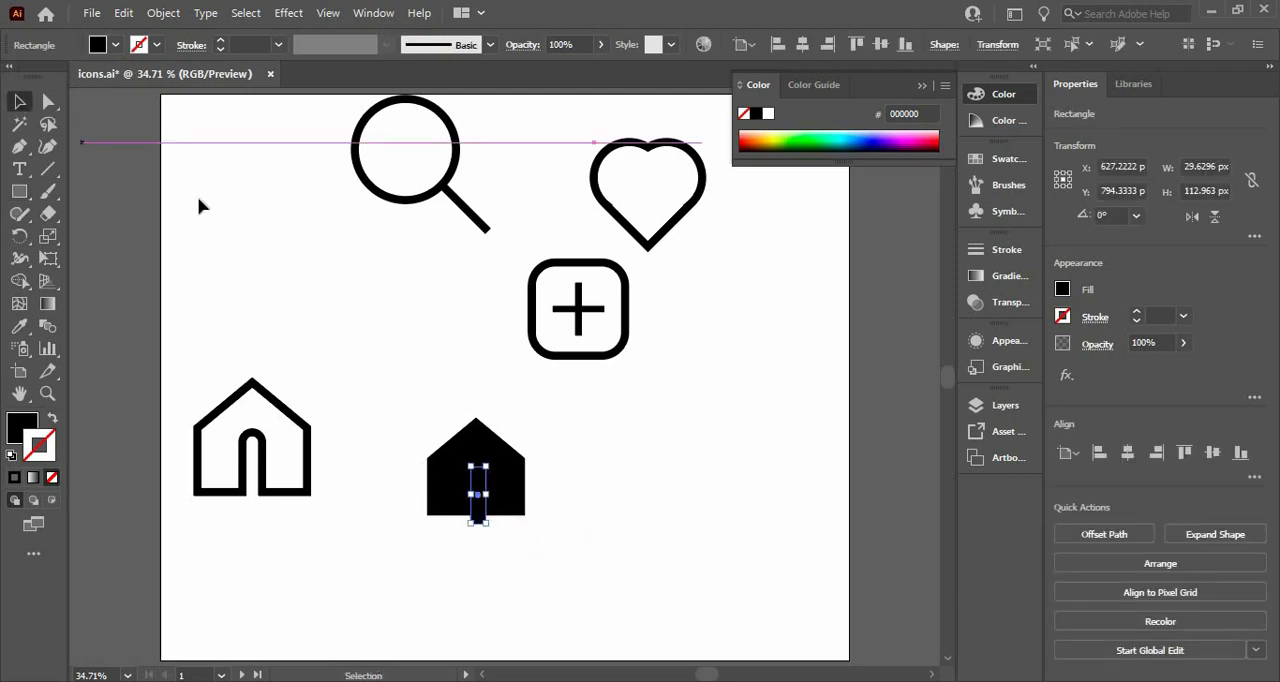
drag(384, 357, 545, 562)
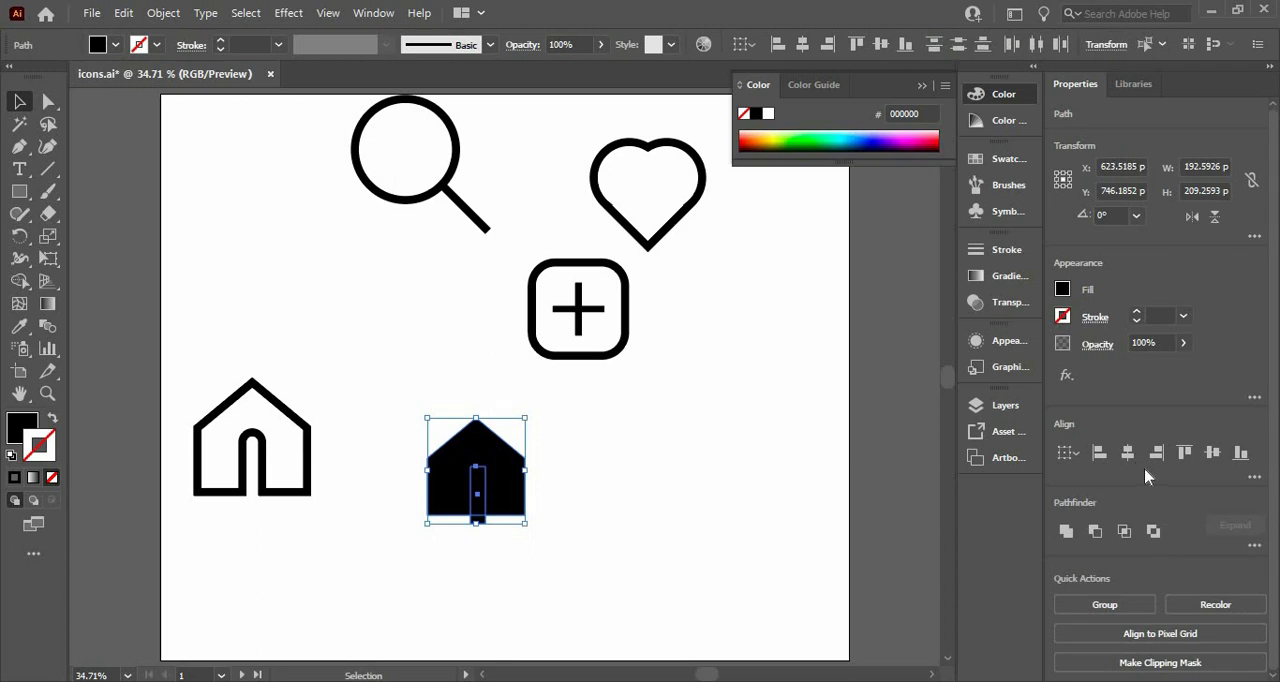
click(1131, 458)
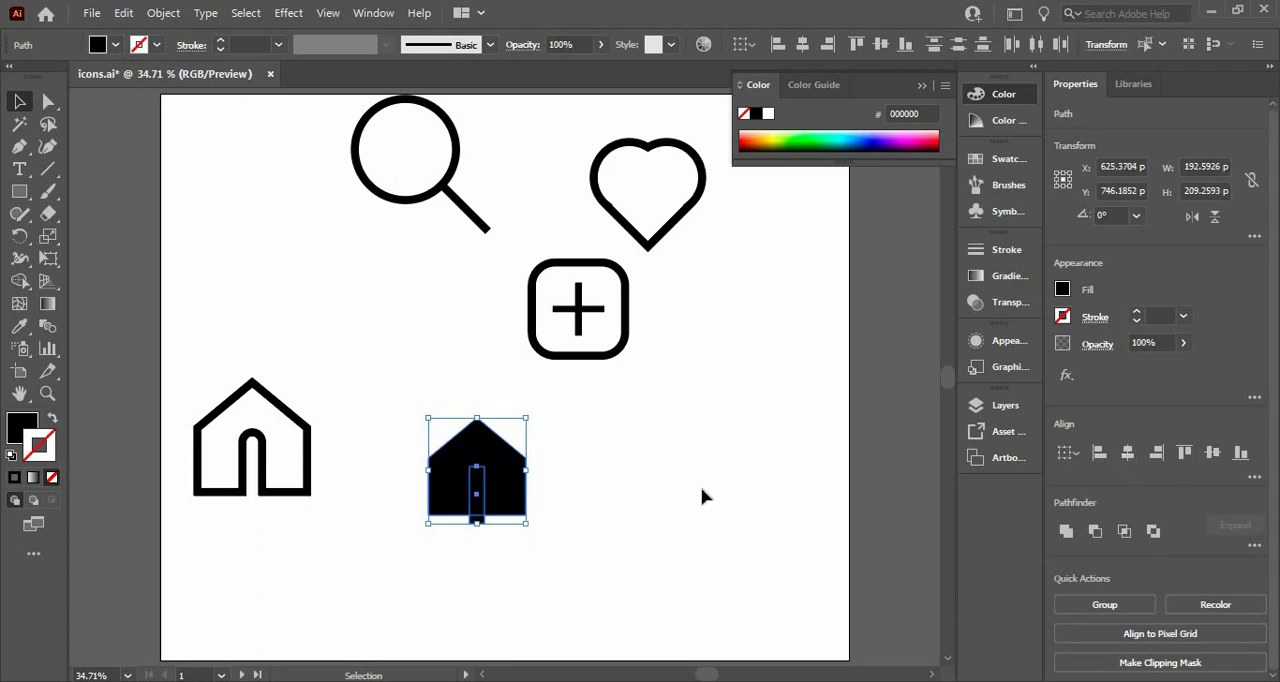
click(612, 496)
Round the door rectangle's corners fully to give the door an arched top
click(476, 490)
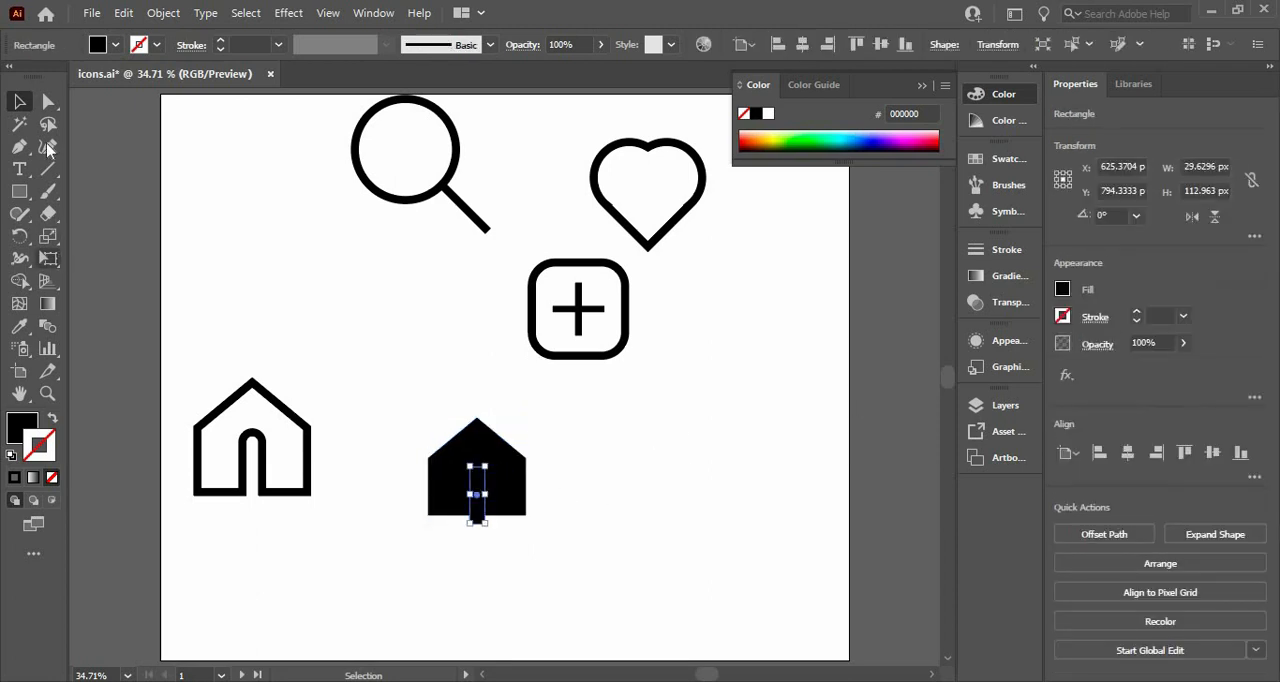
click(48, 101)
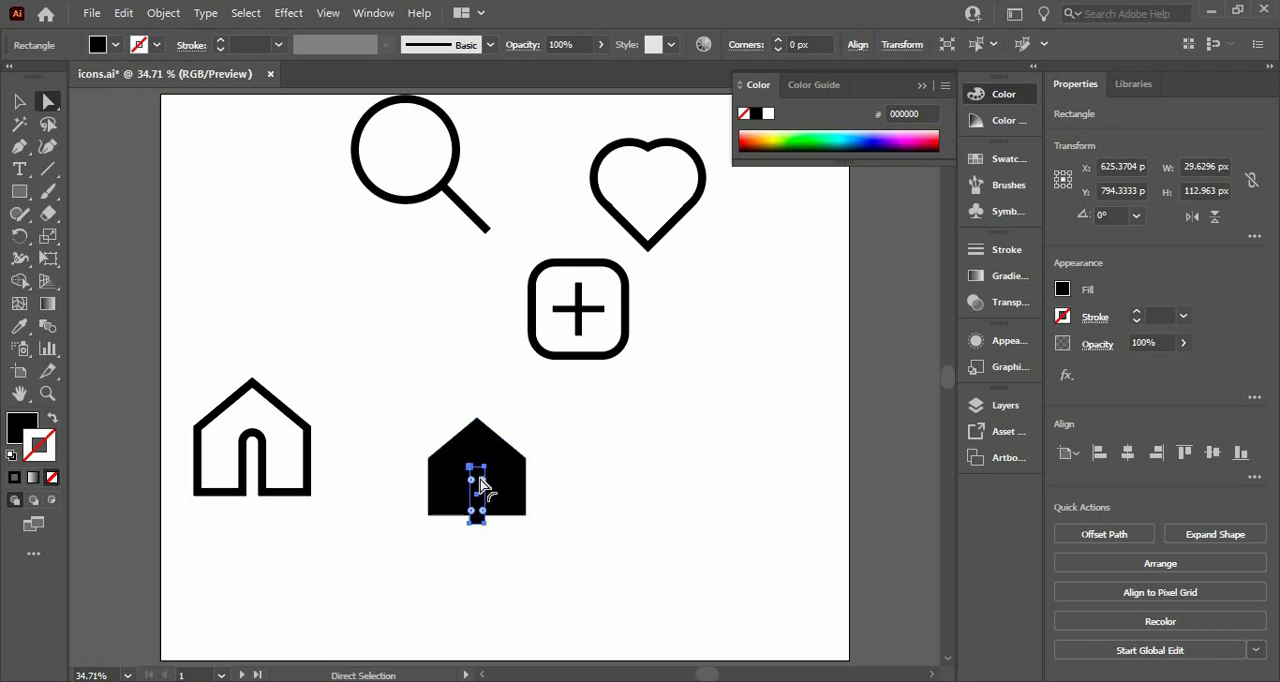
drag(481, 487, 486, 537)
Cut the arched door out of the house with the Shape Builder, removing the part below the base too
drag(397, 426, 600, 608)
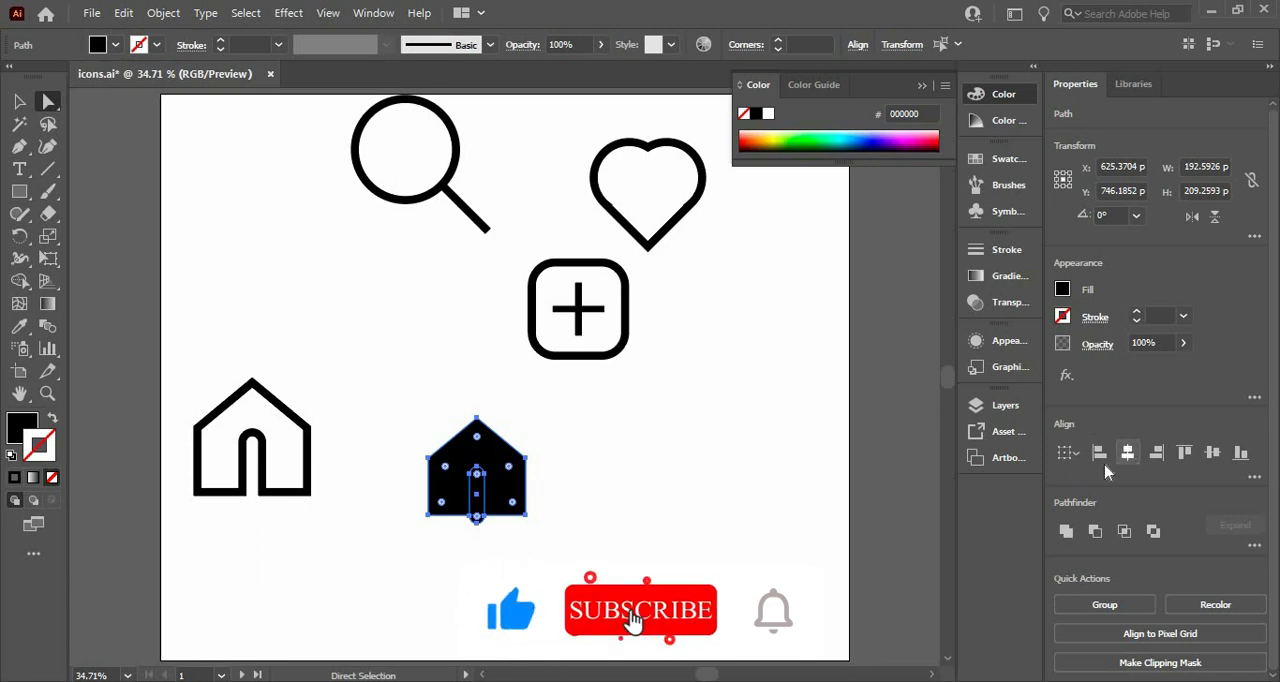
click(19, 281)
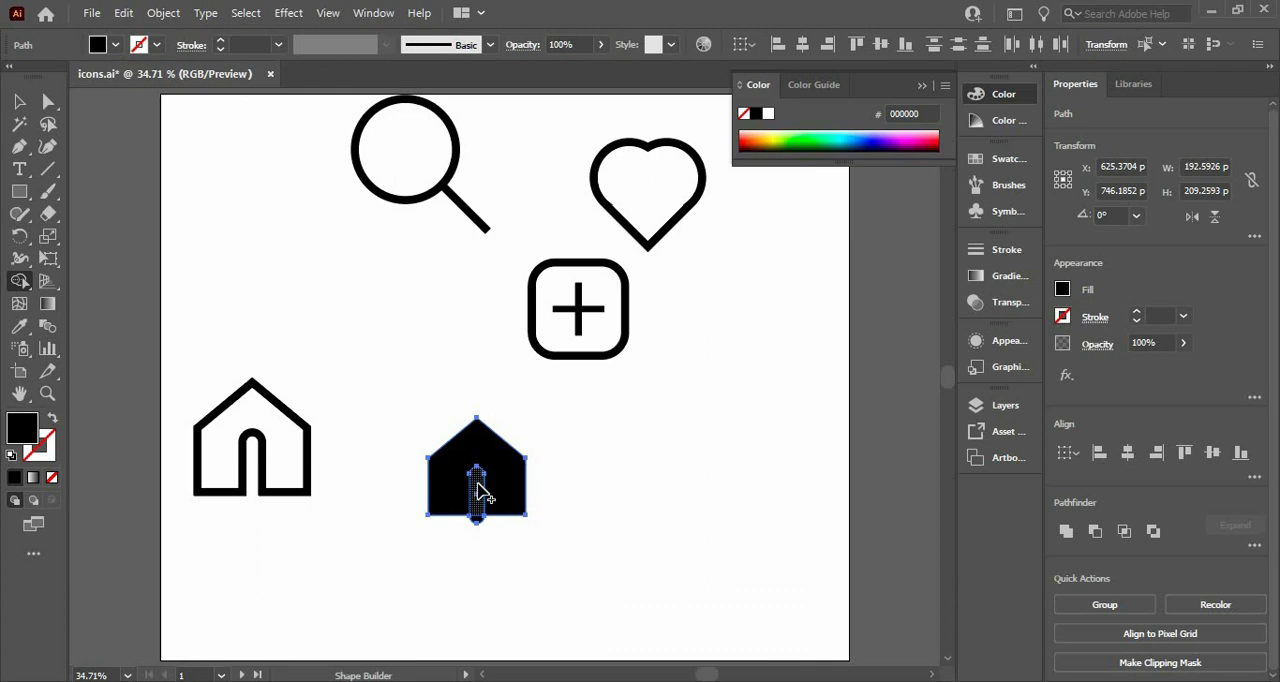
alt+click(478, 520)
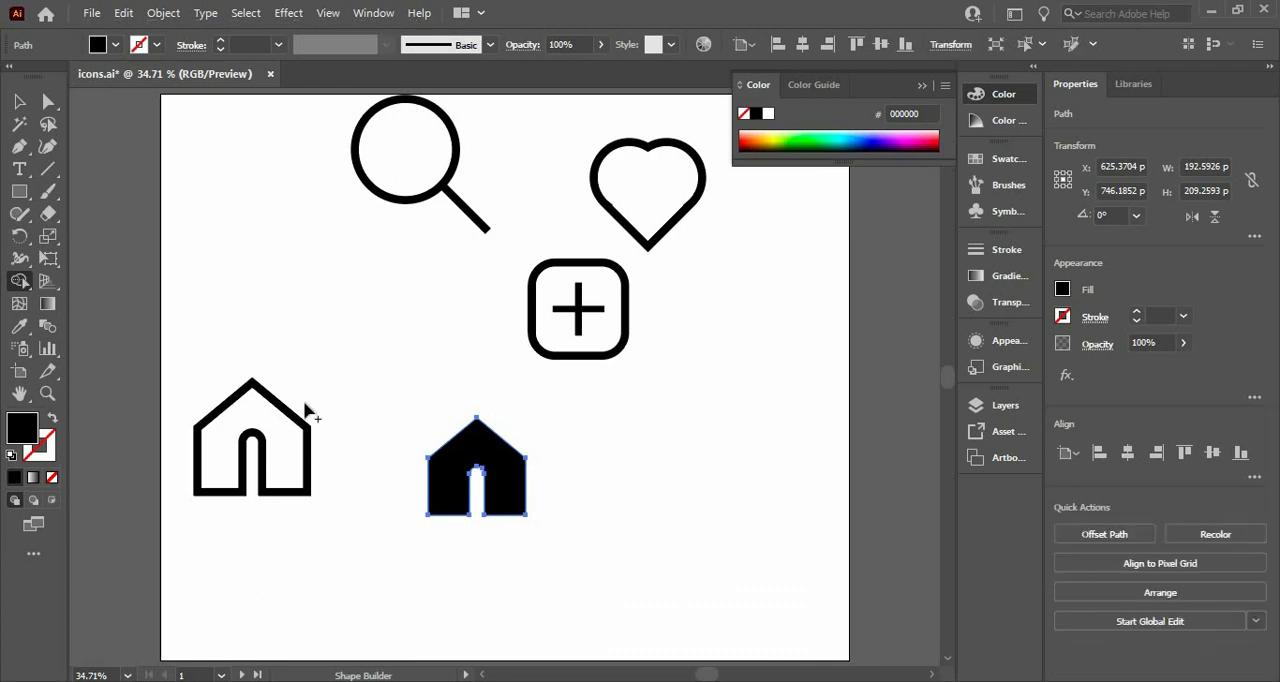
click(19, 101)
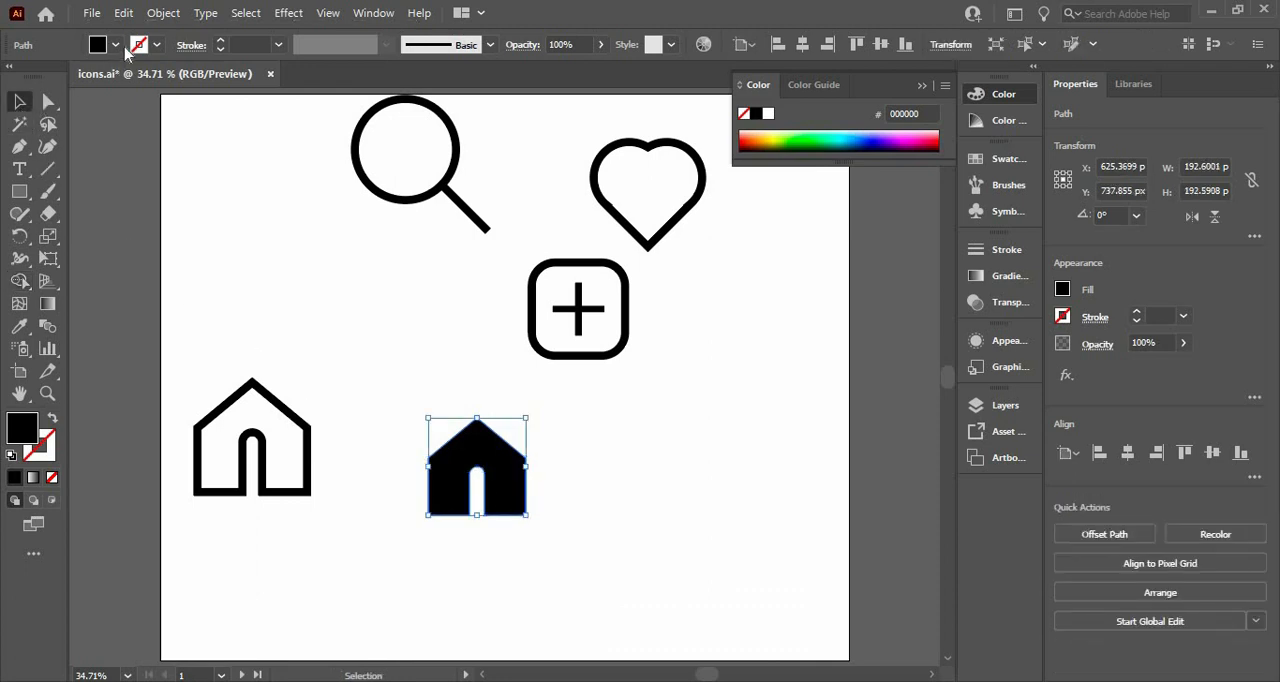
Remove the new house's fill and give it a black stroke of 15 pt
click(116, 46)
click(12, 76)
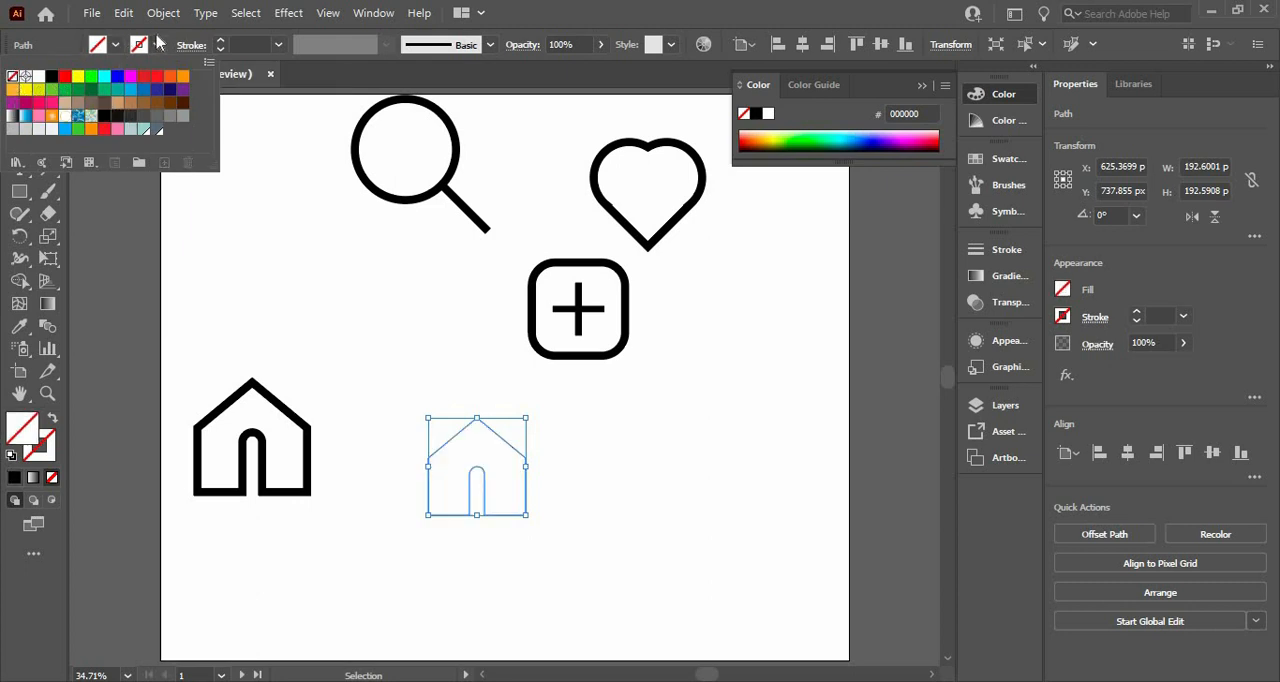
click(158, 46)
click(158, 46)
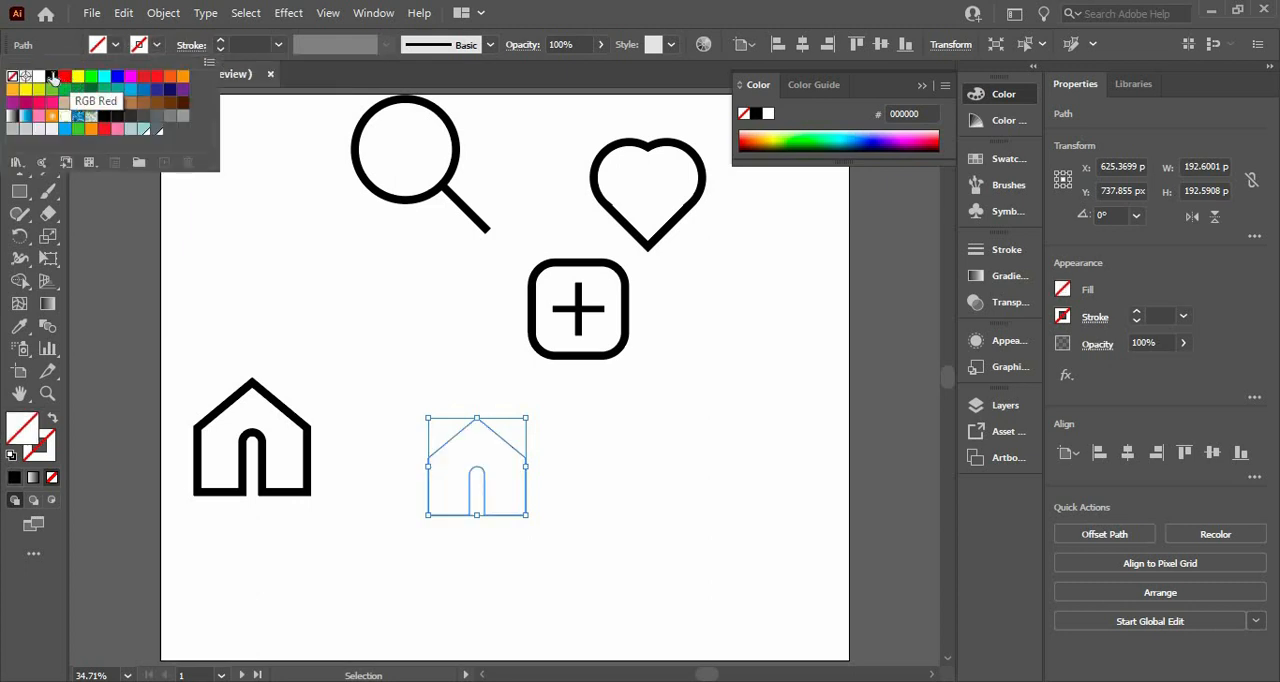
click(51, 76)
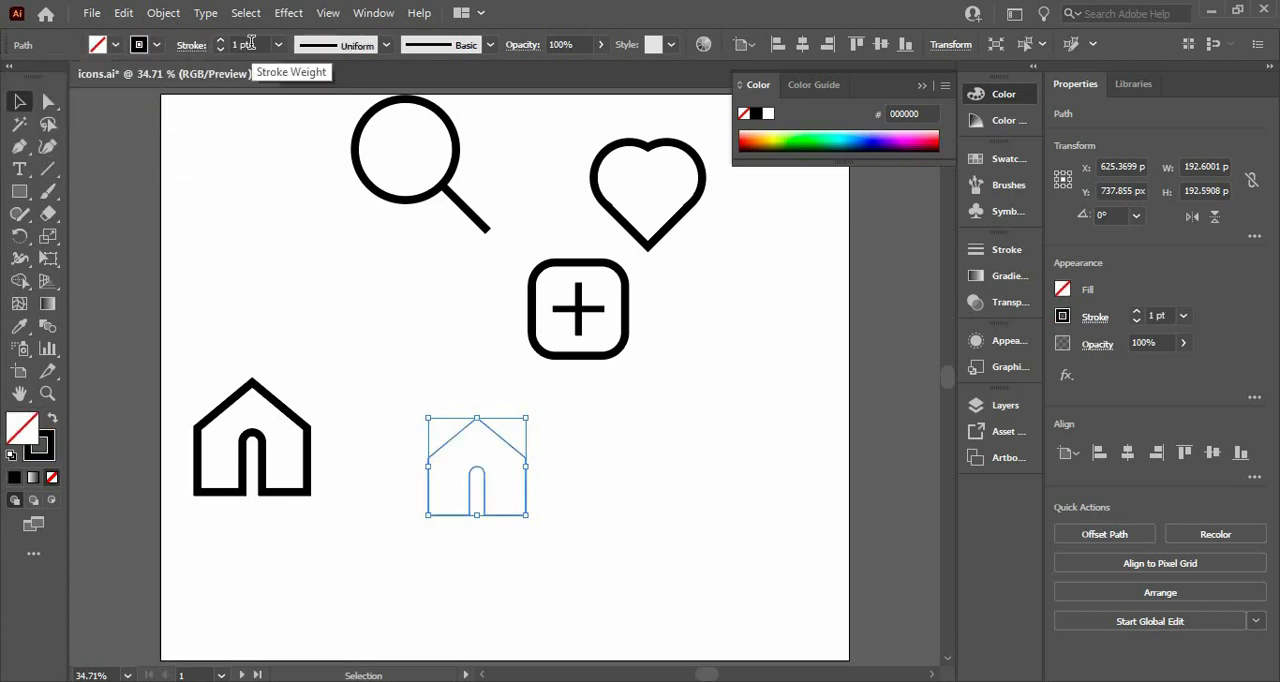
click(250, 44)
scroll(250, 44, up, 12)
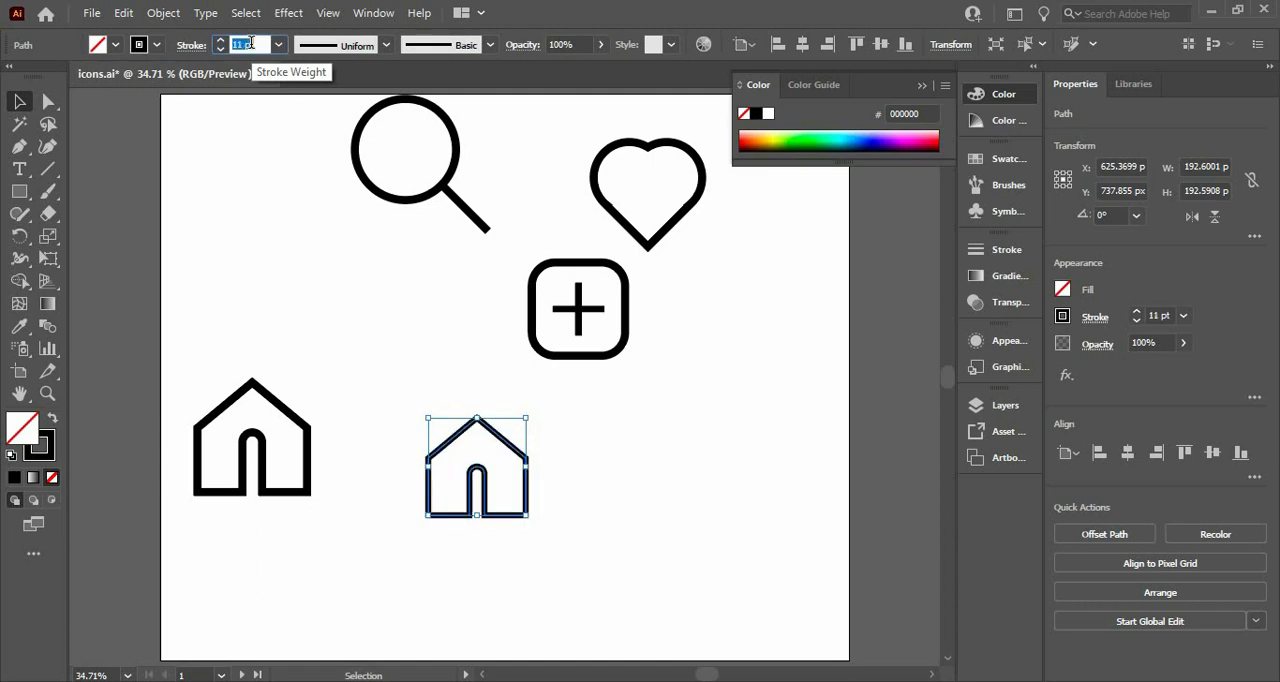
scroll(250, 44, up, 2)
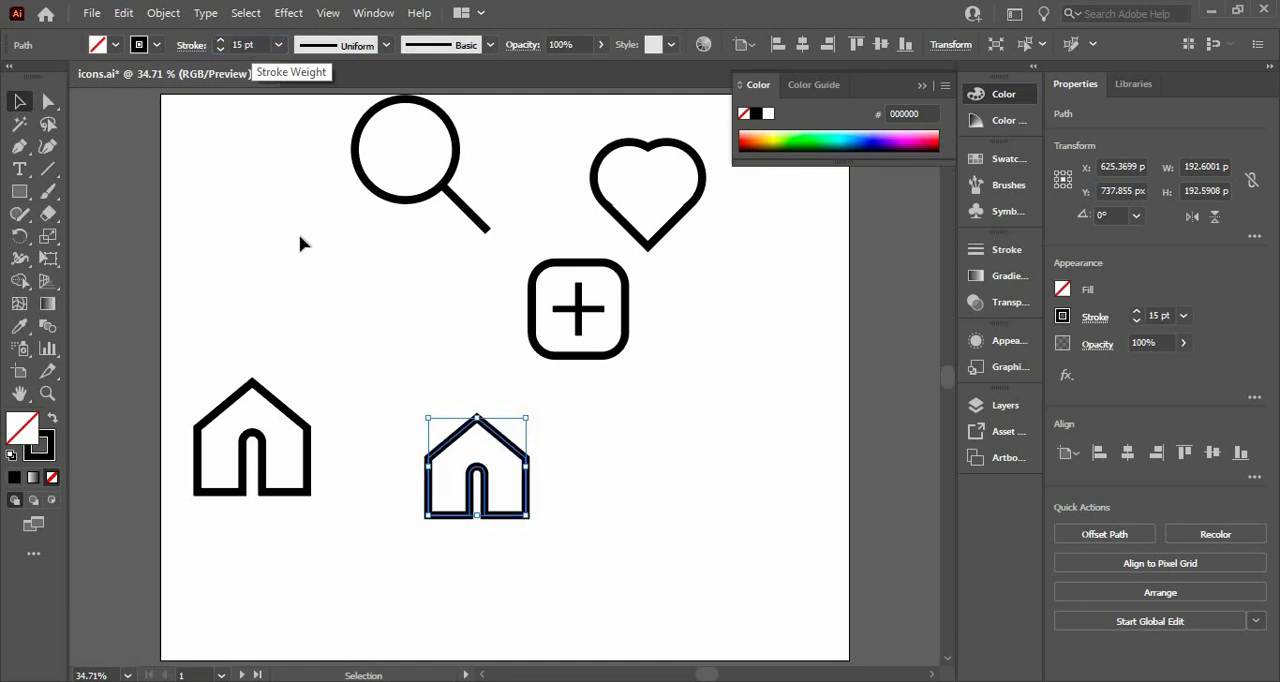
click(339, 300)
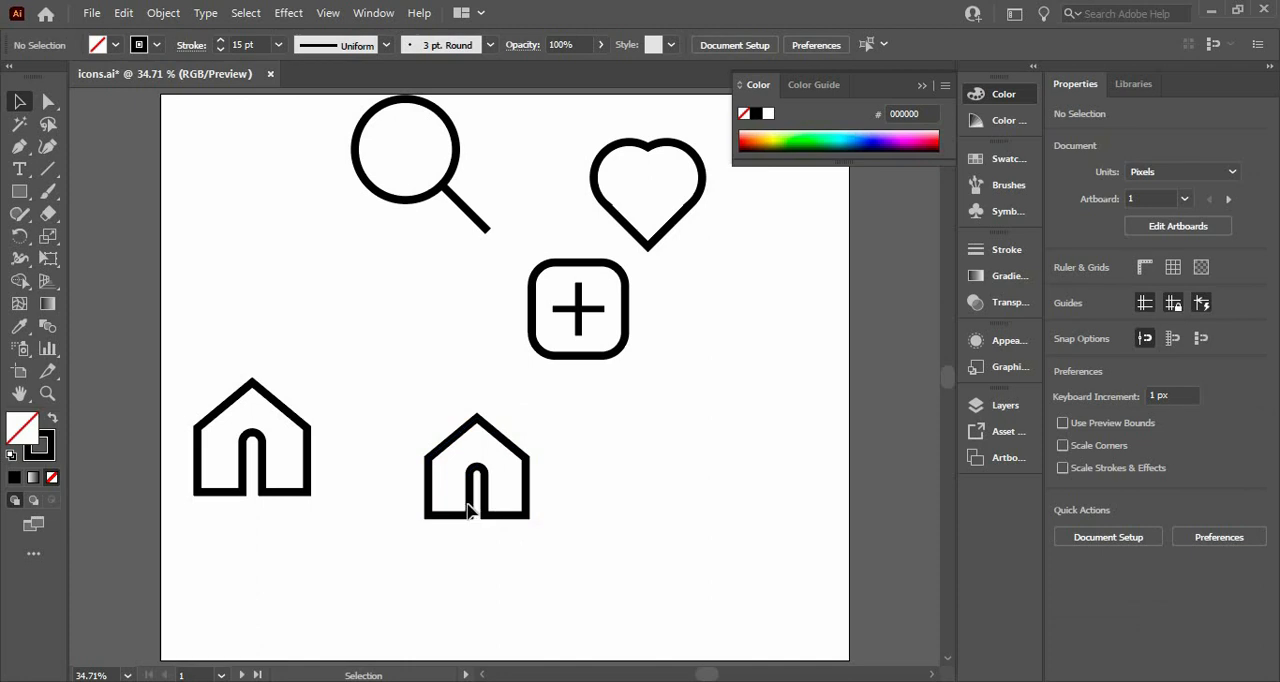
Move the new house onto the original house icon, and move the original down below it
click(468, 506)
click(391, 534)
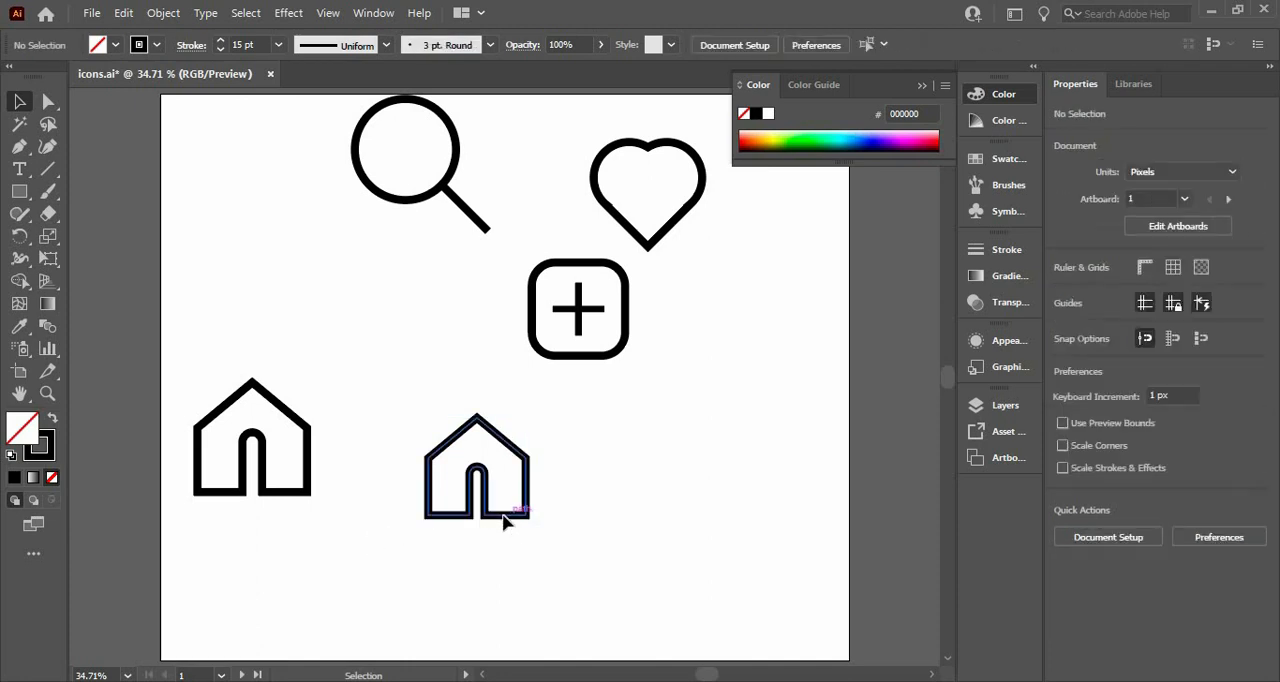
drag(503, 521, 283, 493)
click(233, 568)
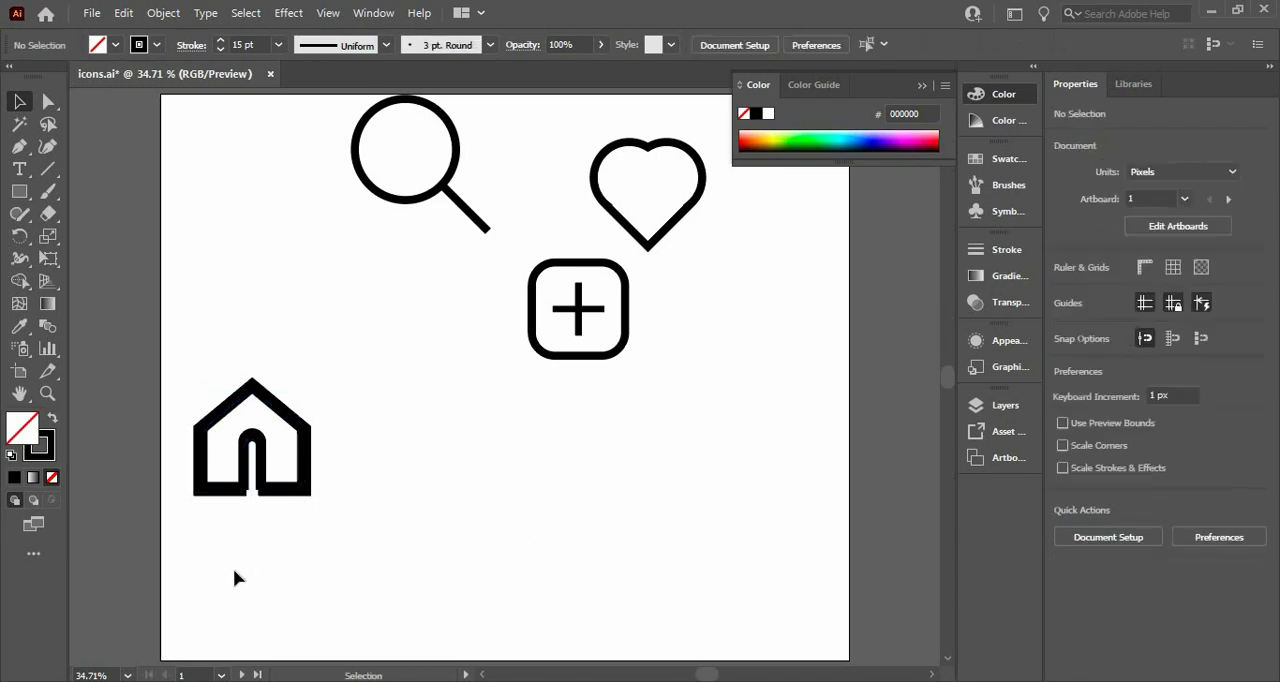
drag(243, 452, 240, 575)
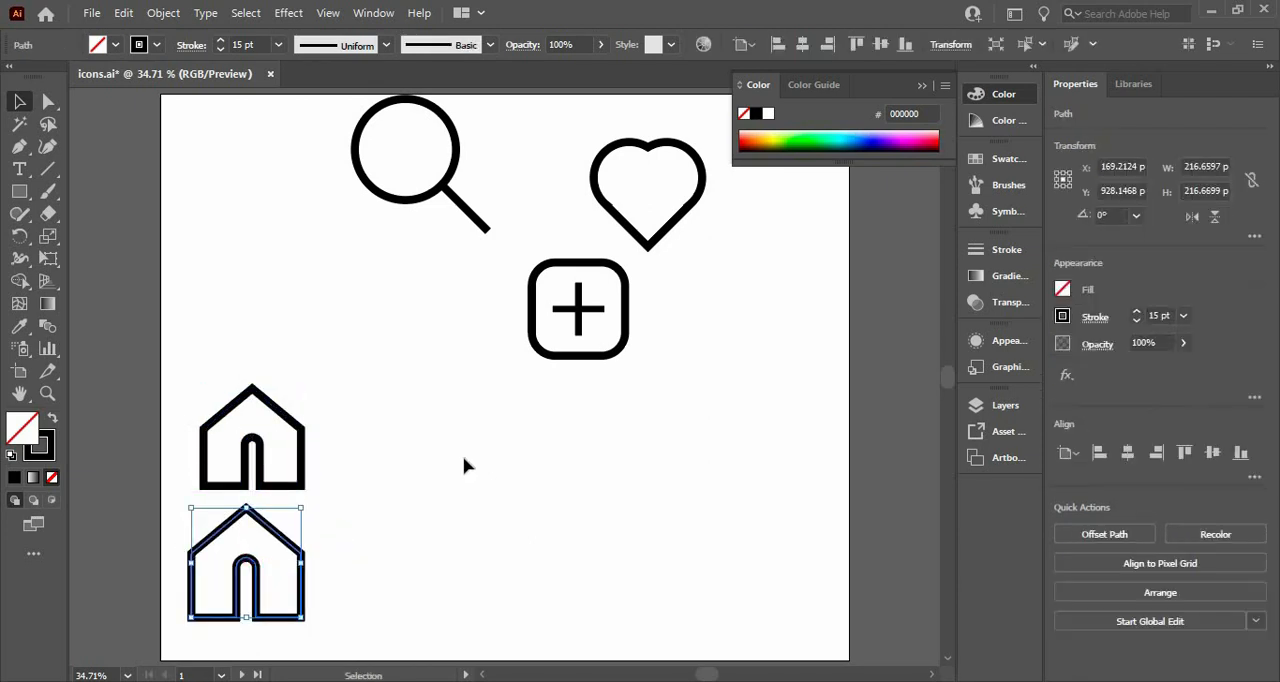
click(466, 463)
Move the rounded-square plus icon to the empty area just above the two houses
click(558, 300)
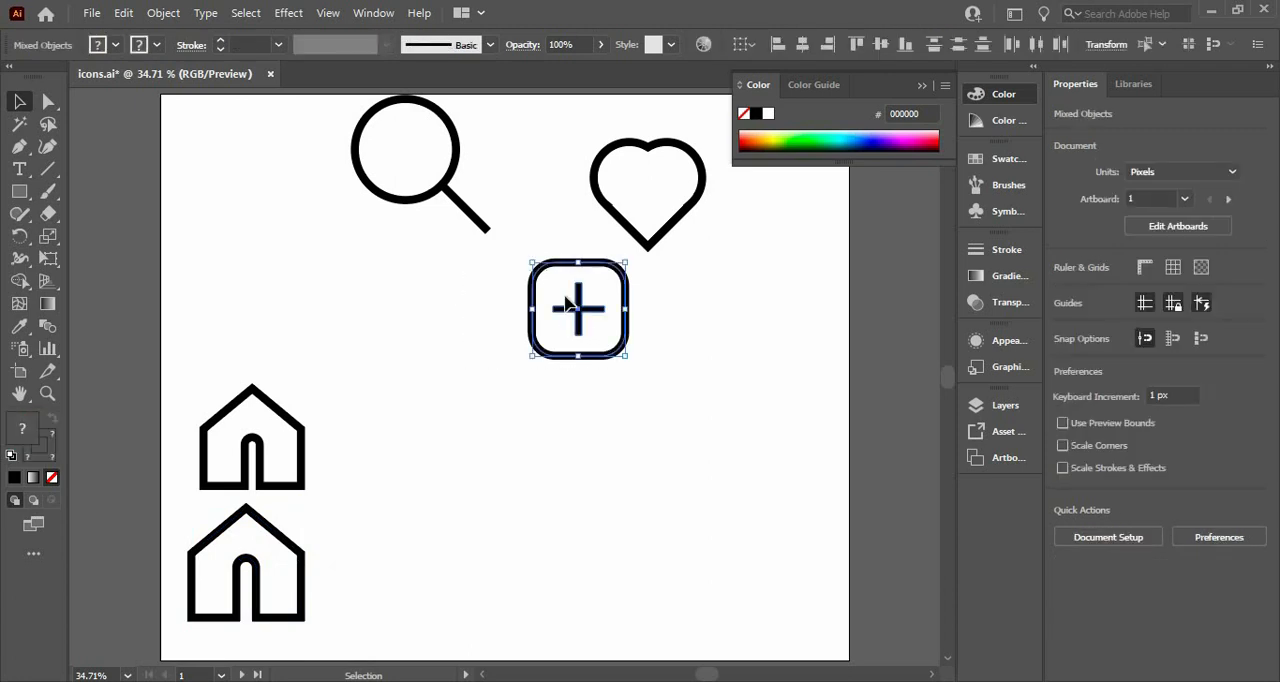
drag(558, 300, 338, 330)
Draw a square about 225 px on a side, between the rounded-square plus icon and the heart
click(22, 191)
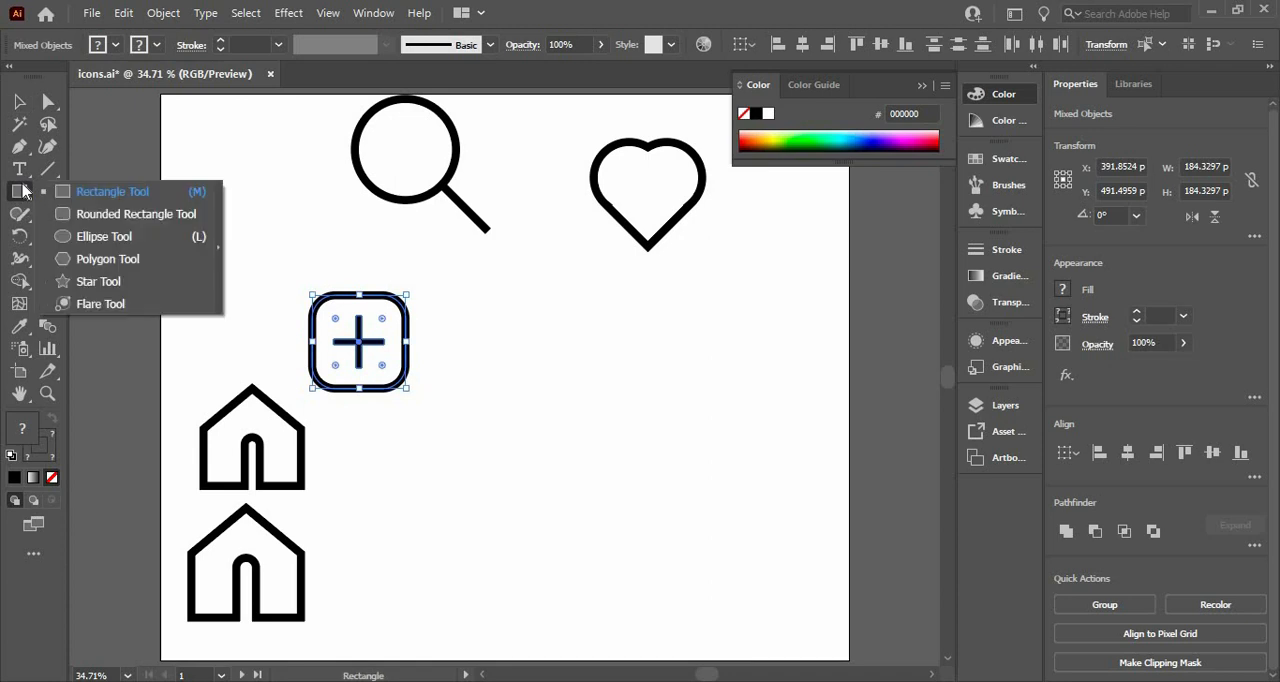
click(76, 197)
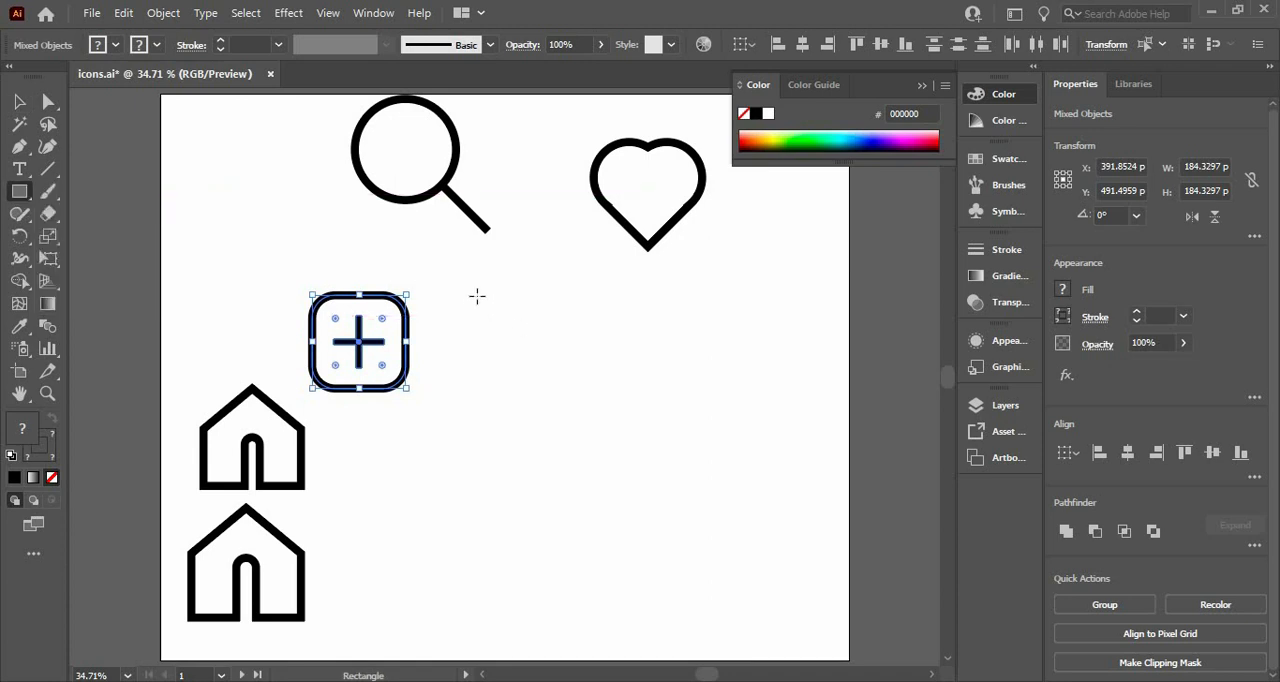
drag(477, 295, 527, 352)
Round the new square's corners to a radius of about 69 px and place it level with the original plus icon
click(48, 101)
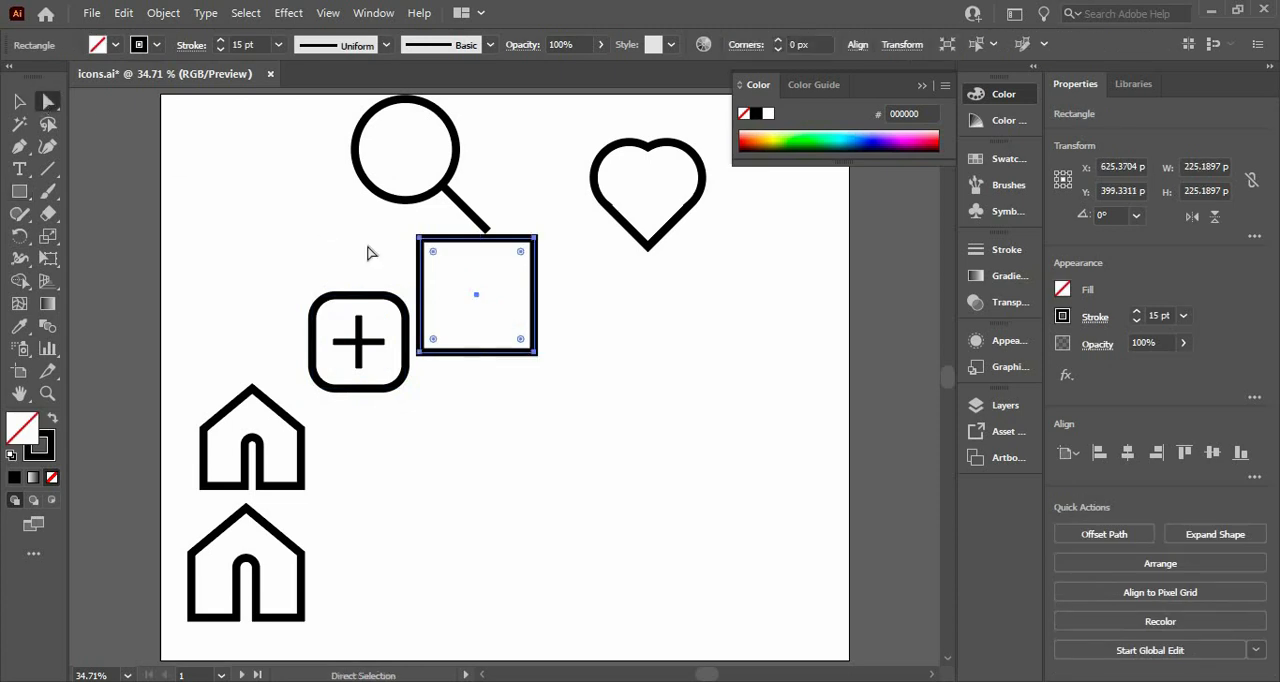
drag(434, 256, 456, 282)
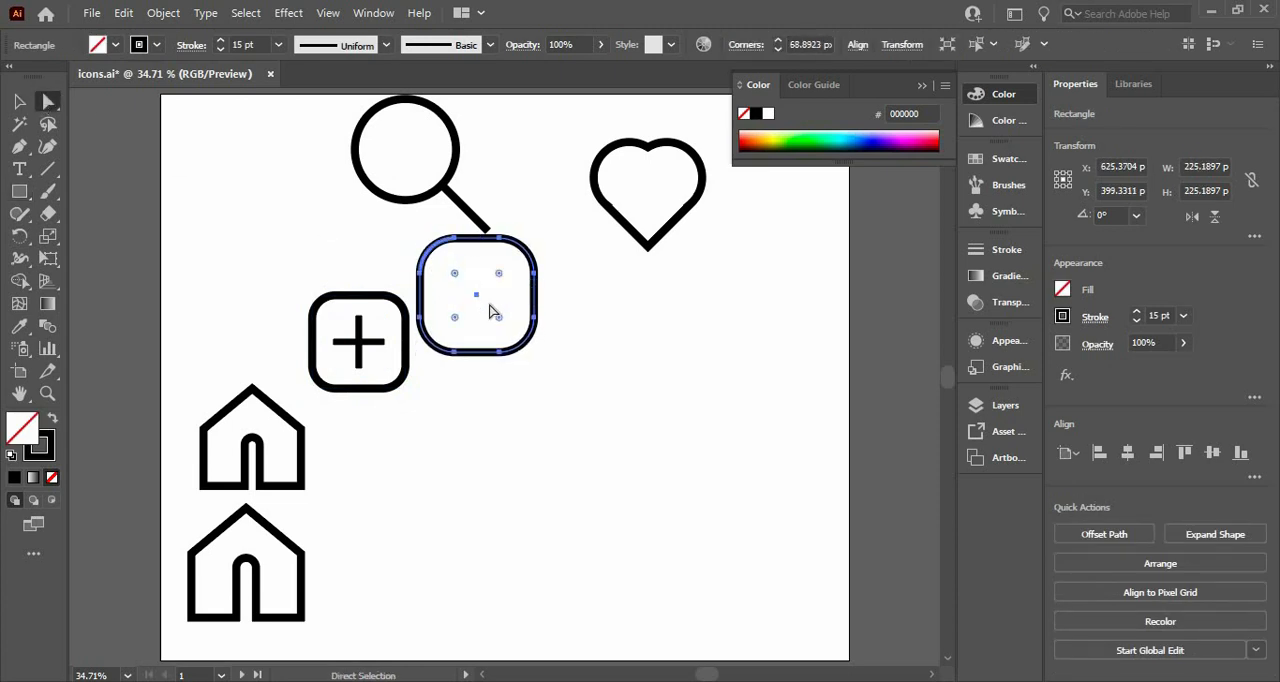
click(16, 102)
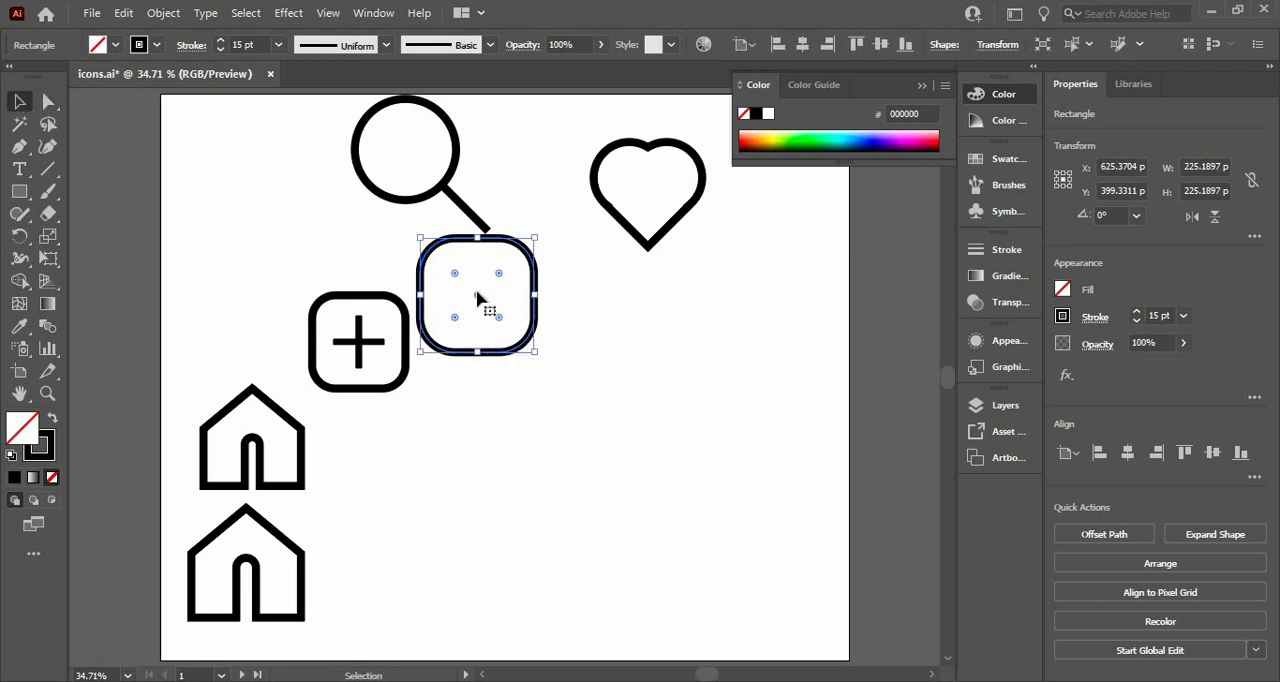
drag(479, 306, 513, 352)
Add a "+" as text, enlarge it to about 346 pt and move it into the new rounded square
click(20, 169)
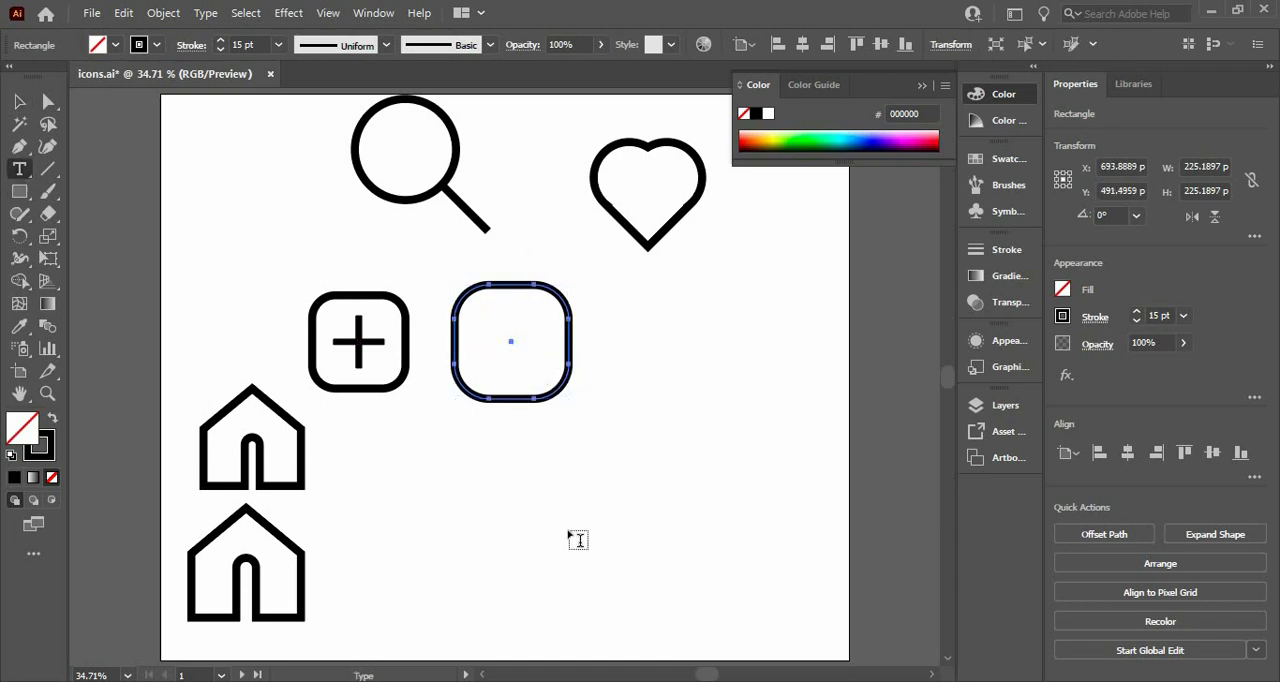
click(567, 528)
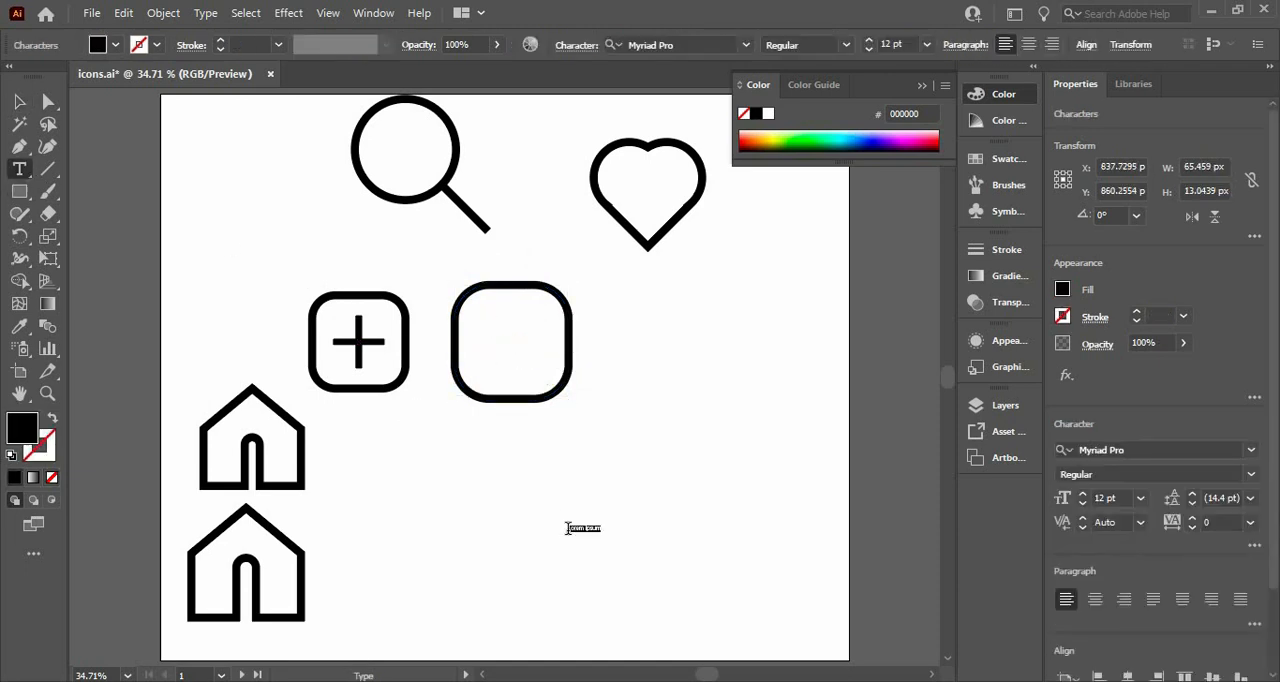
key(Escape)
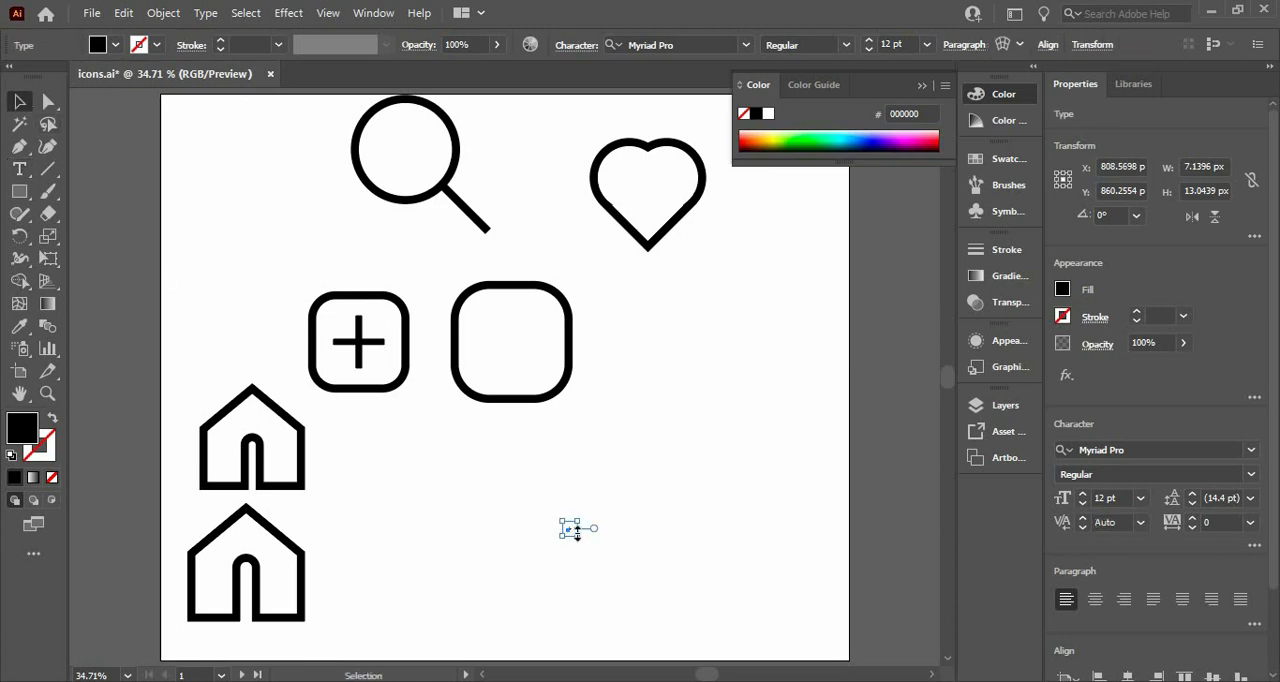
drag(577, 532, 621, 500)
drag(561, 417, 500, 226)
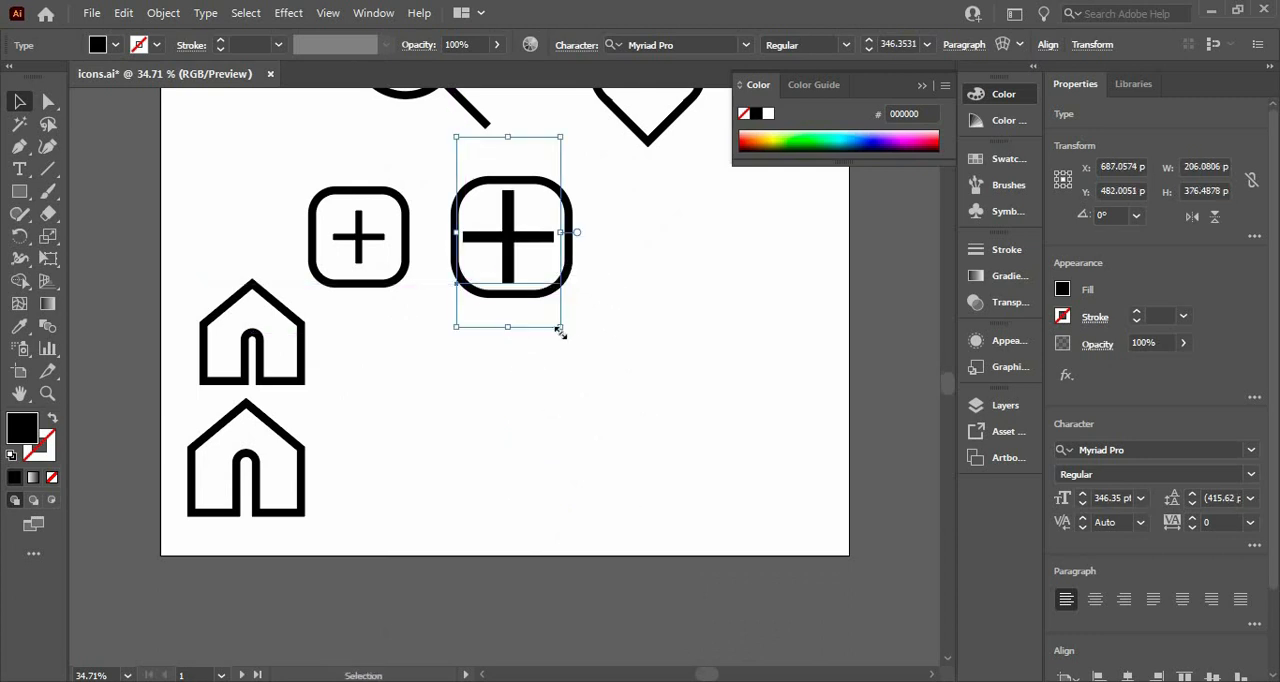
Reduce the "+" to about 253 pt, nudge it towards the middle of the rounded square and convert it to outlines
drag(561, 333, 546, 302)
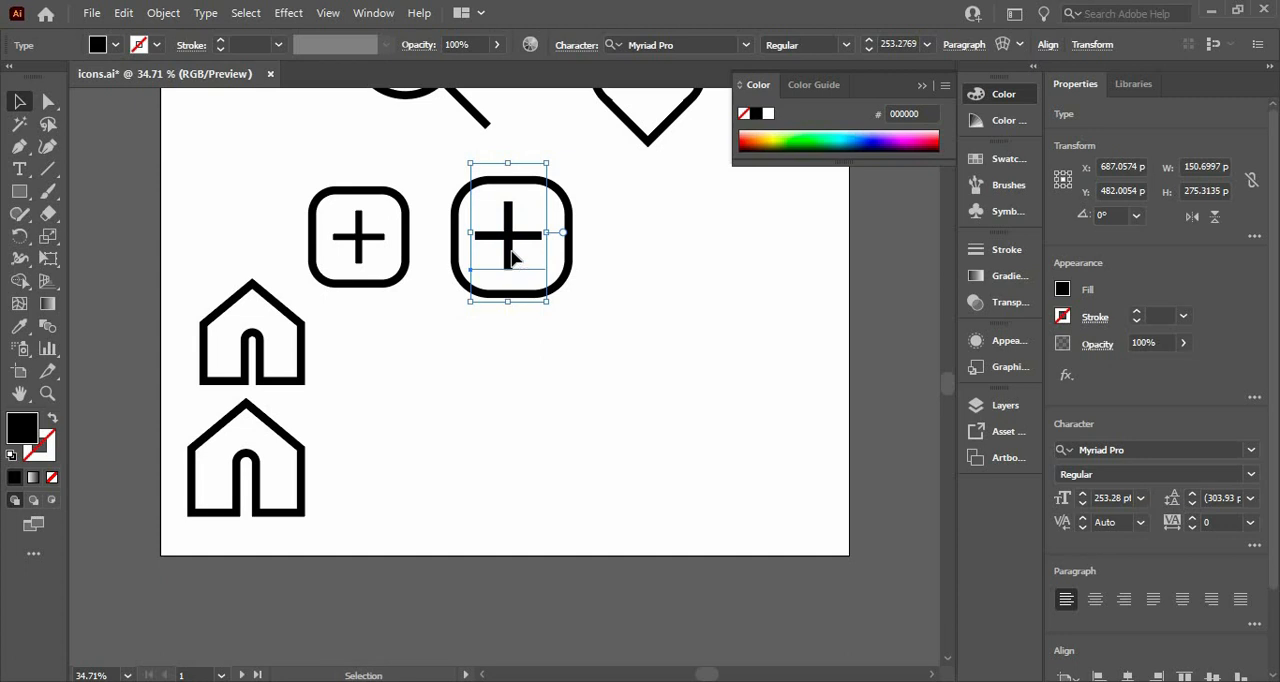
drag(513, 258, 517, 258)
right_click(515, 254)
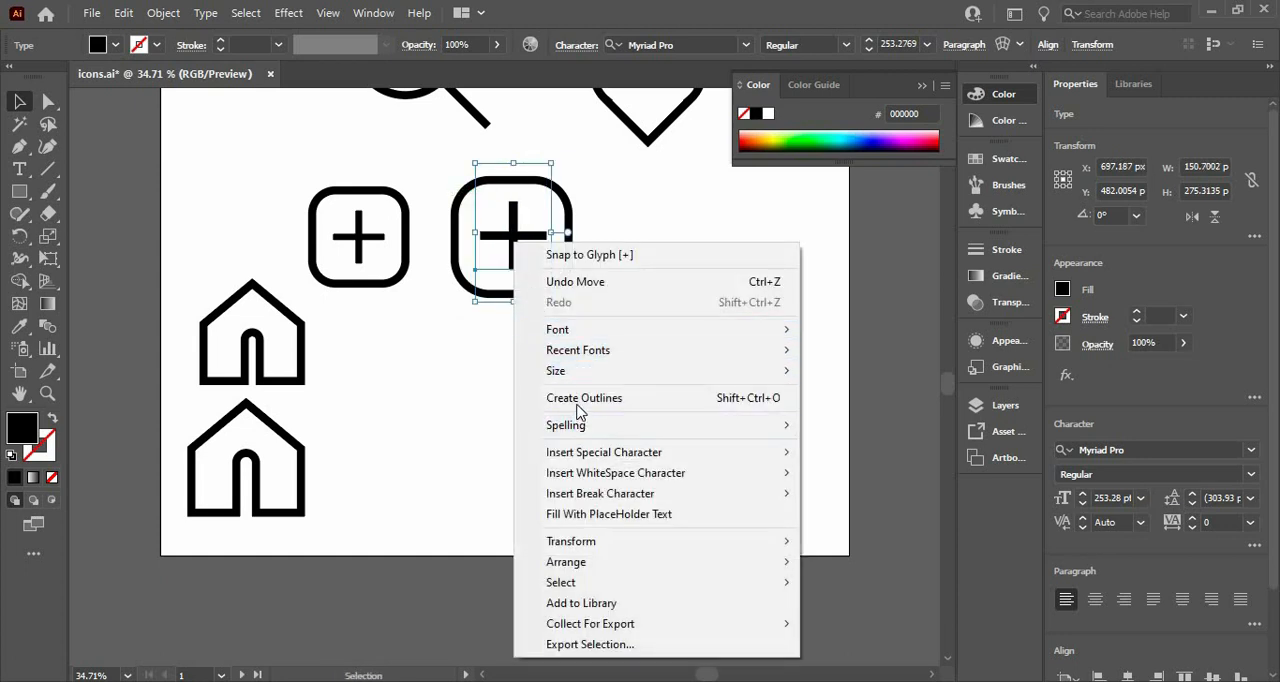
click(580, 398)
Align the outlined plus and the new rounded square to each other's centre, horizontally and vertically
click(465, 178)
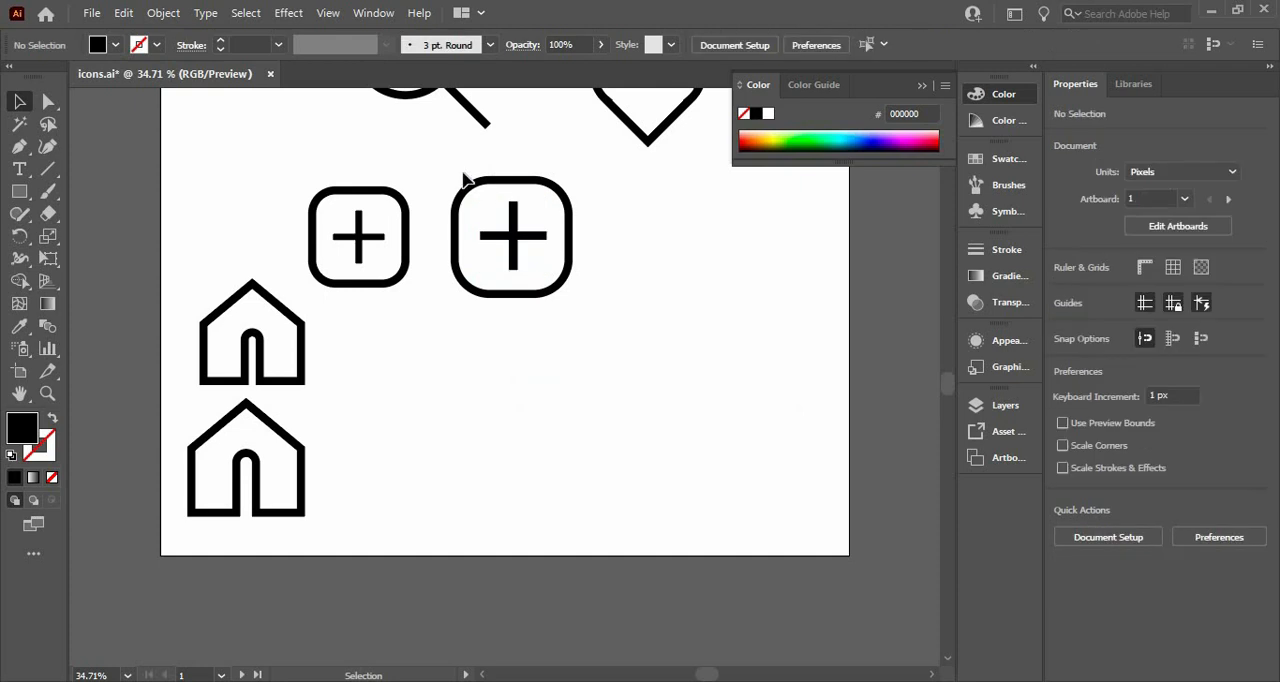
click(548, 285)
click(1127, 452)
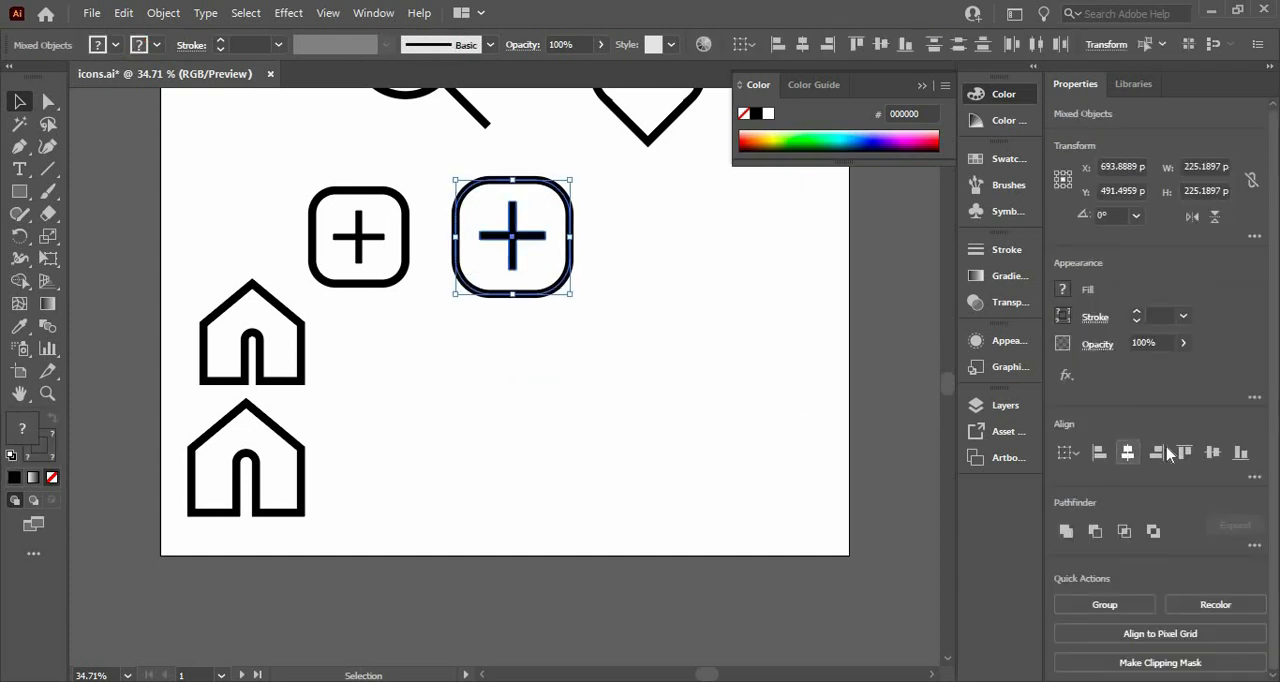
click(1211, 453)
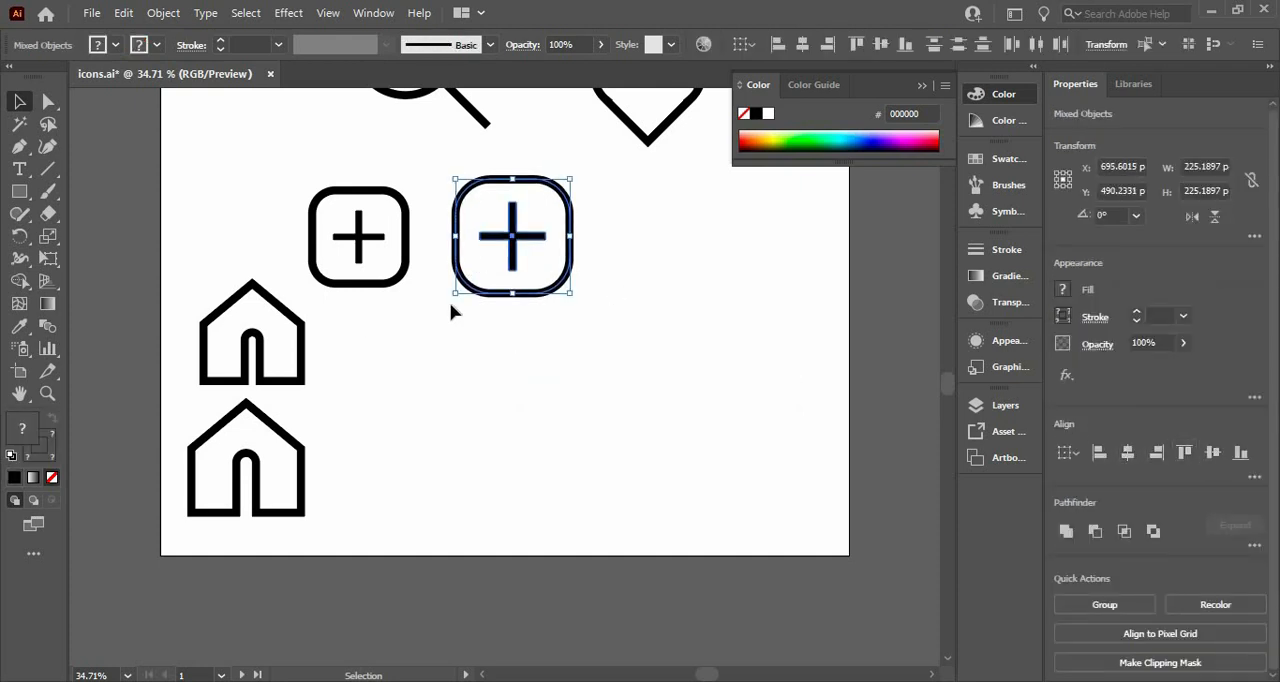
click(540, 326)
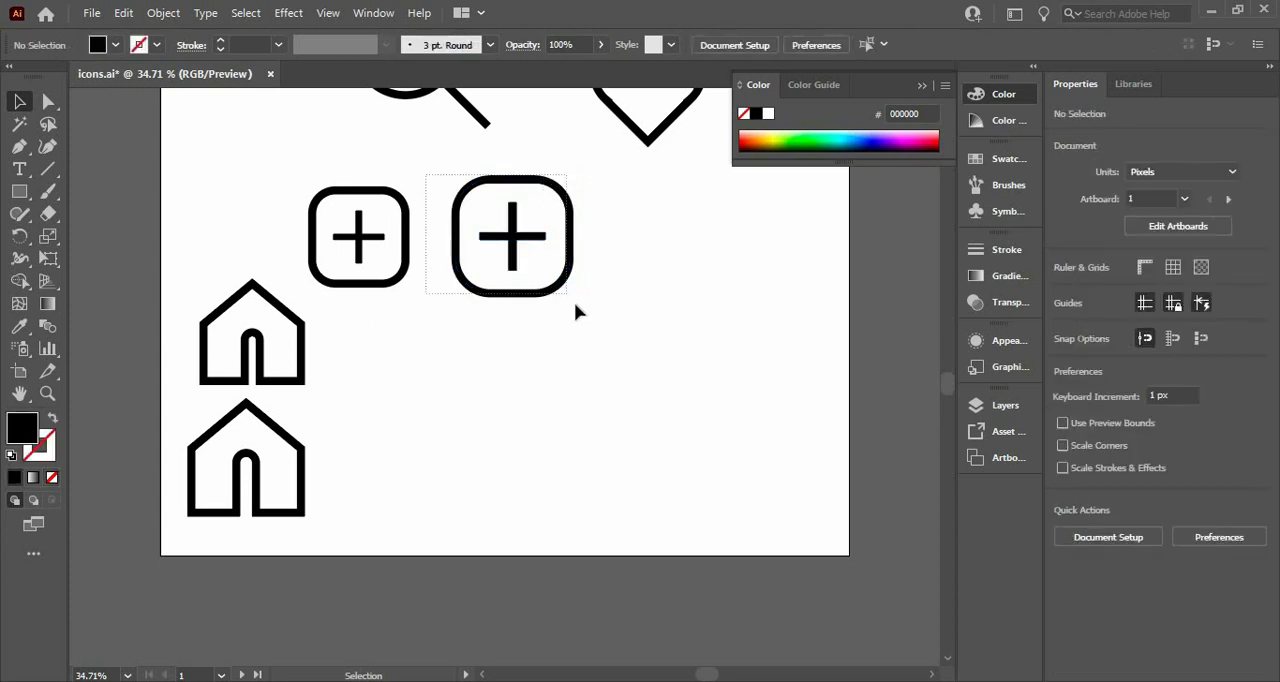
drag(426, 176, 575, 304)
Move the magnifier icon to the empty area beside the new plus icon, below the heart
drag(951, 398, 951, 367)
click(568, 144)
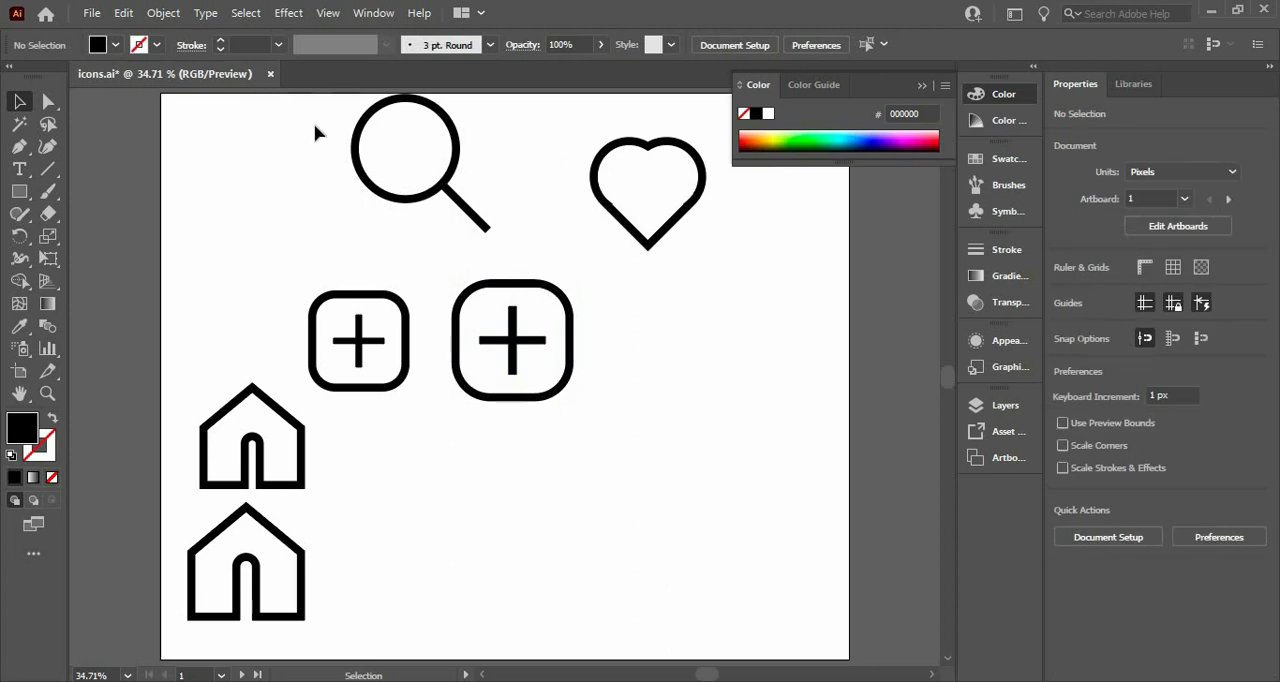
drag(527, 235, 528, 234)
drag(478, 222, 780, 398)
click(603, 446)
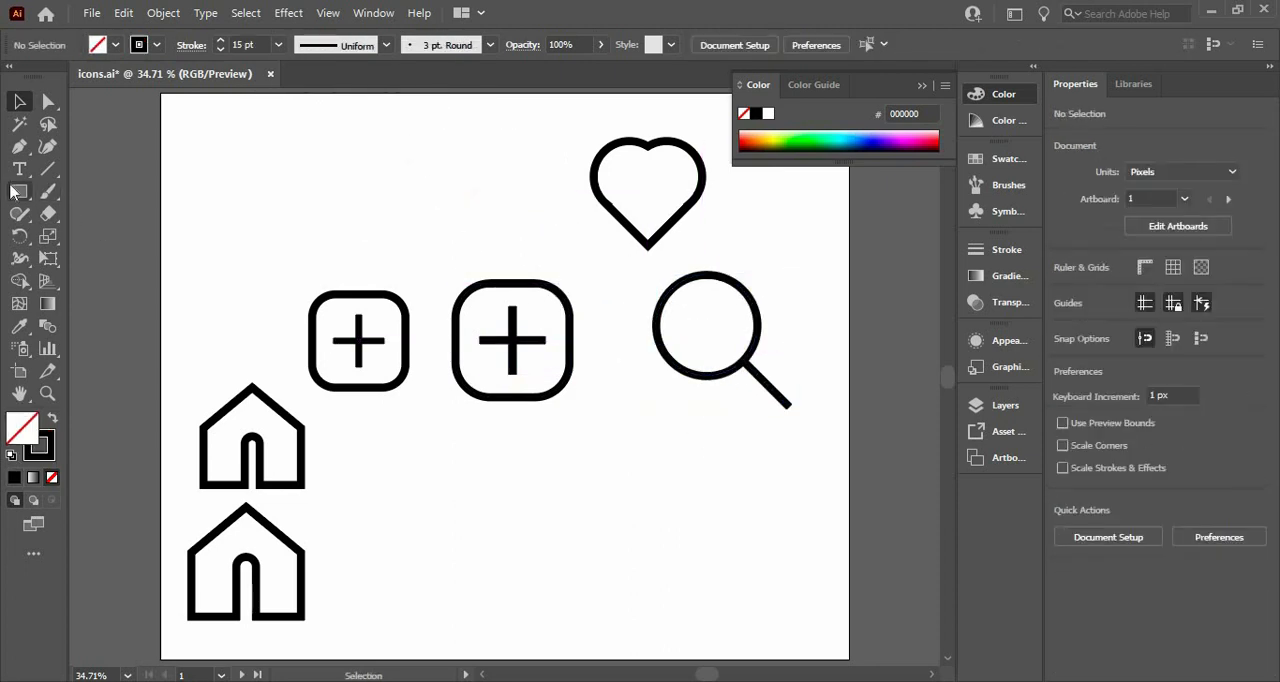
Draw a new magnifier below the plus icons: a circle about 222 px across with a 315° handle line about 118 px wide and high
drag(19, 191, 100, 235)
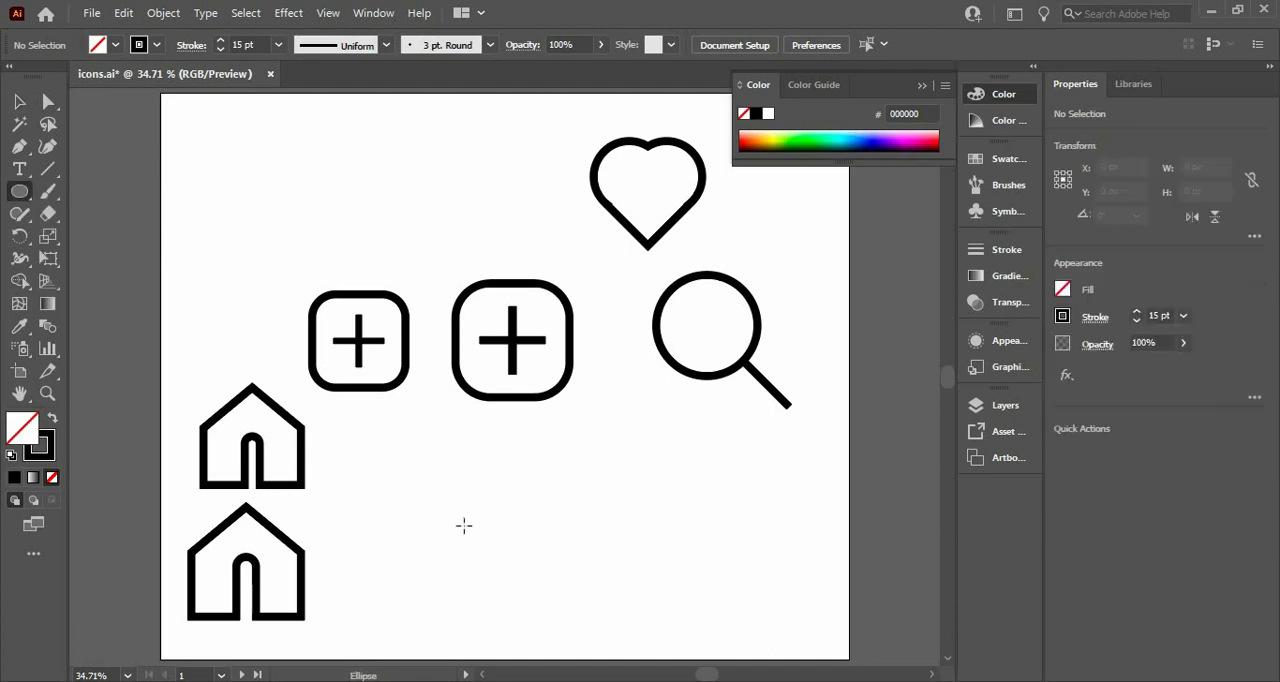
drag(463, 525, 480, 470)
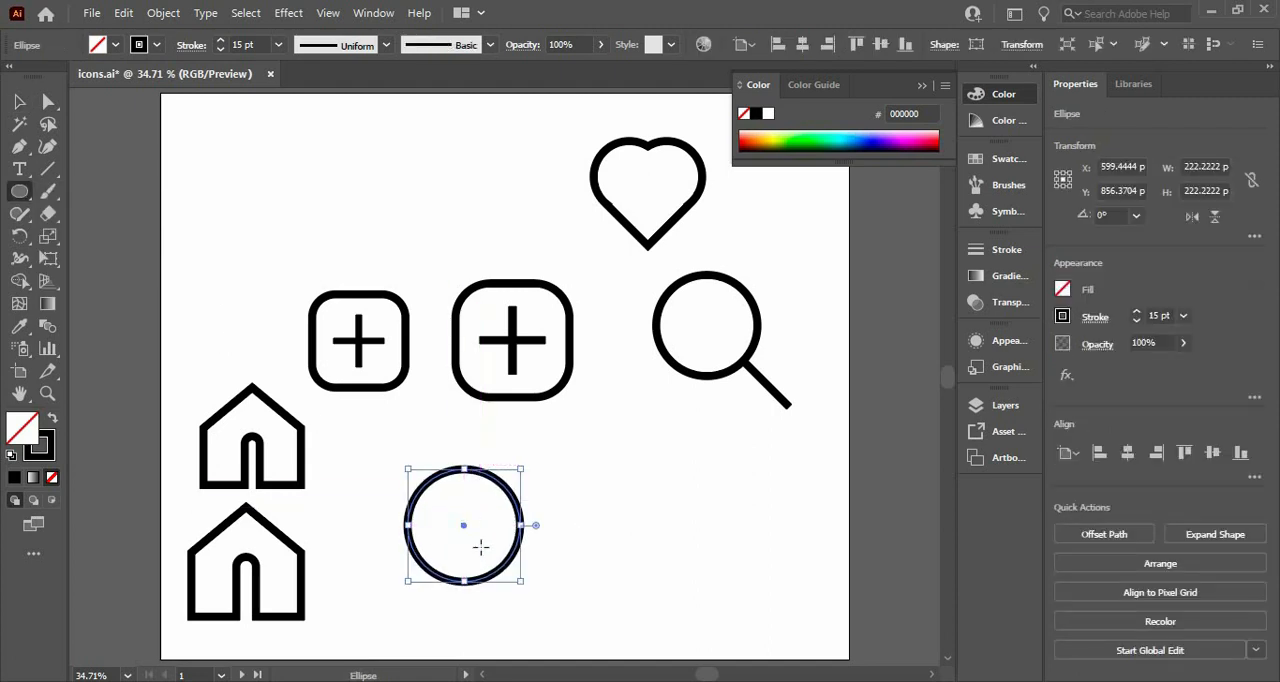
click(47, 169)
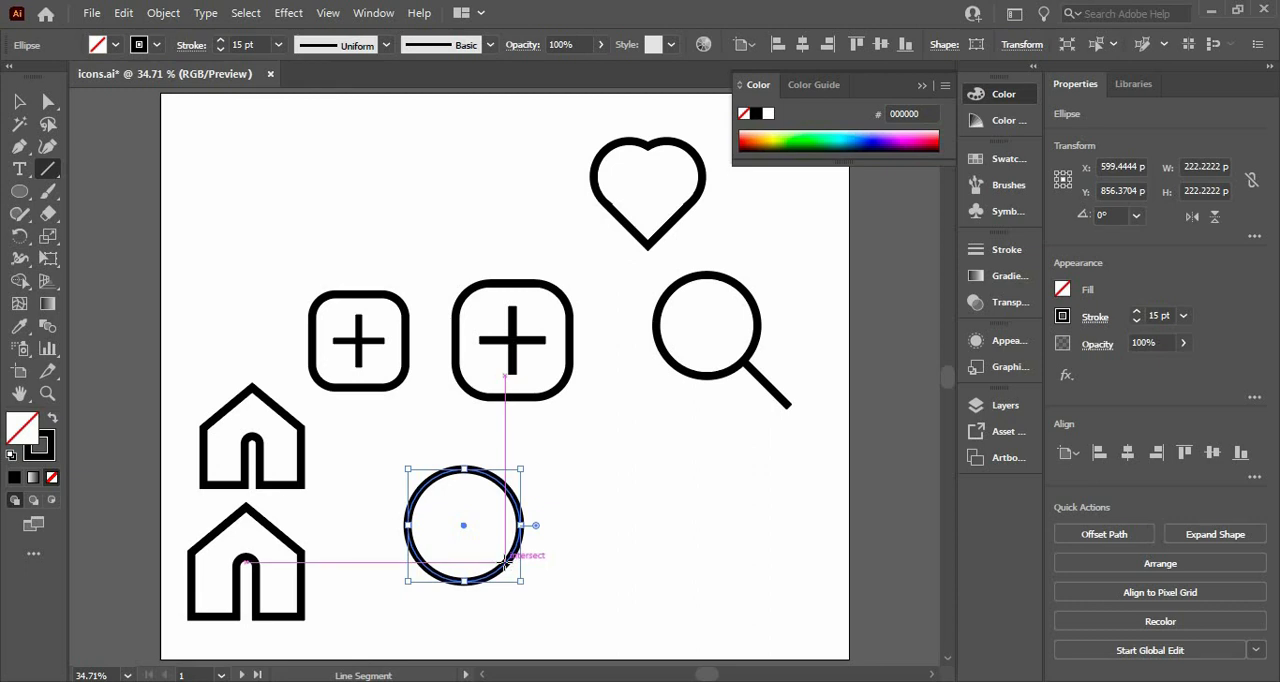
drag(506, 562, 565, 619)
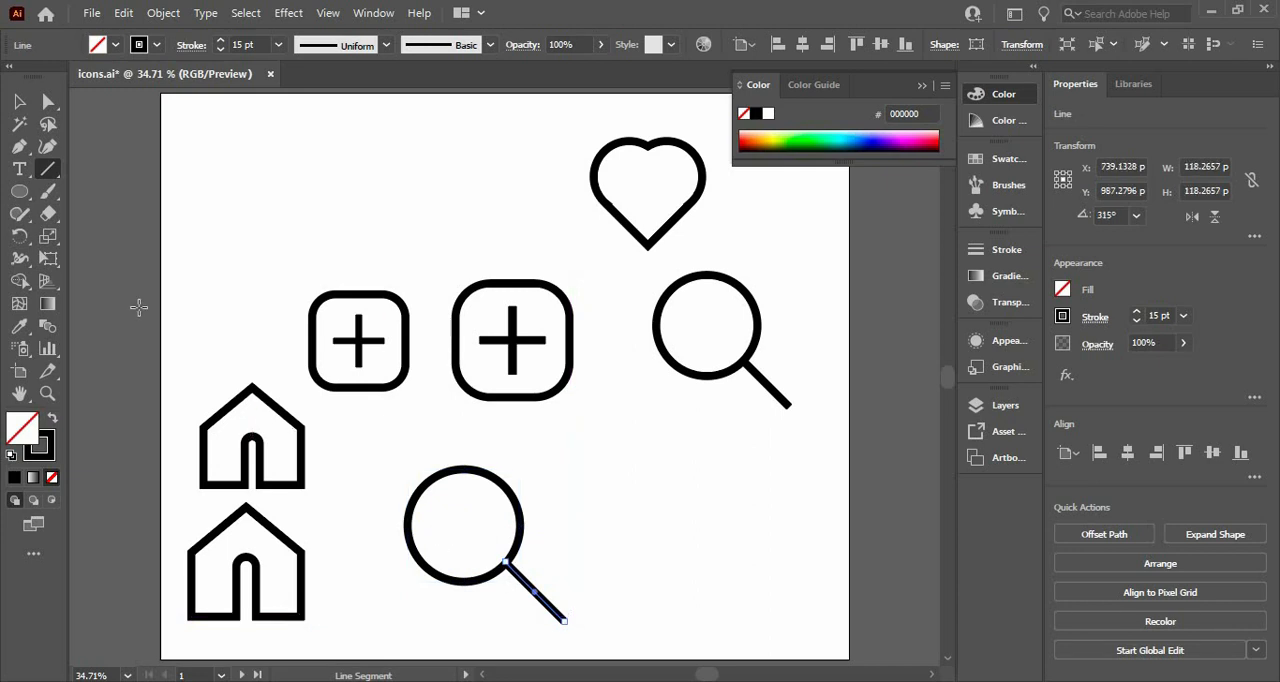
click(19, 101)
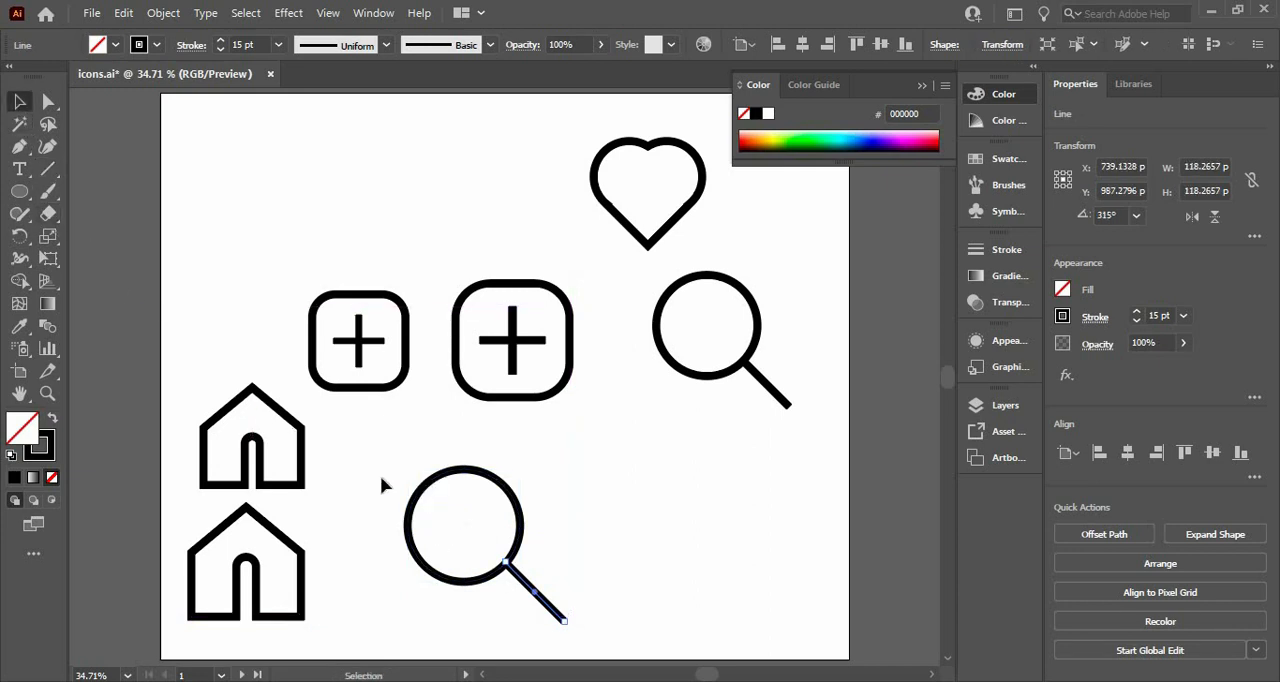
drag(552, 606, 310, 392)
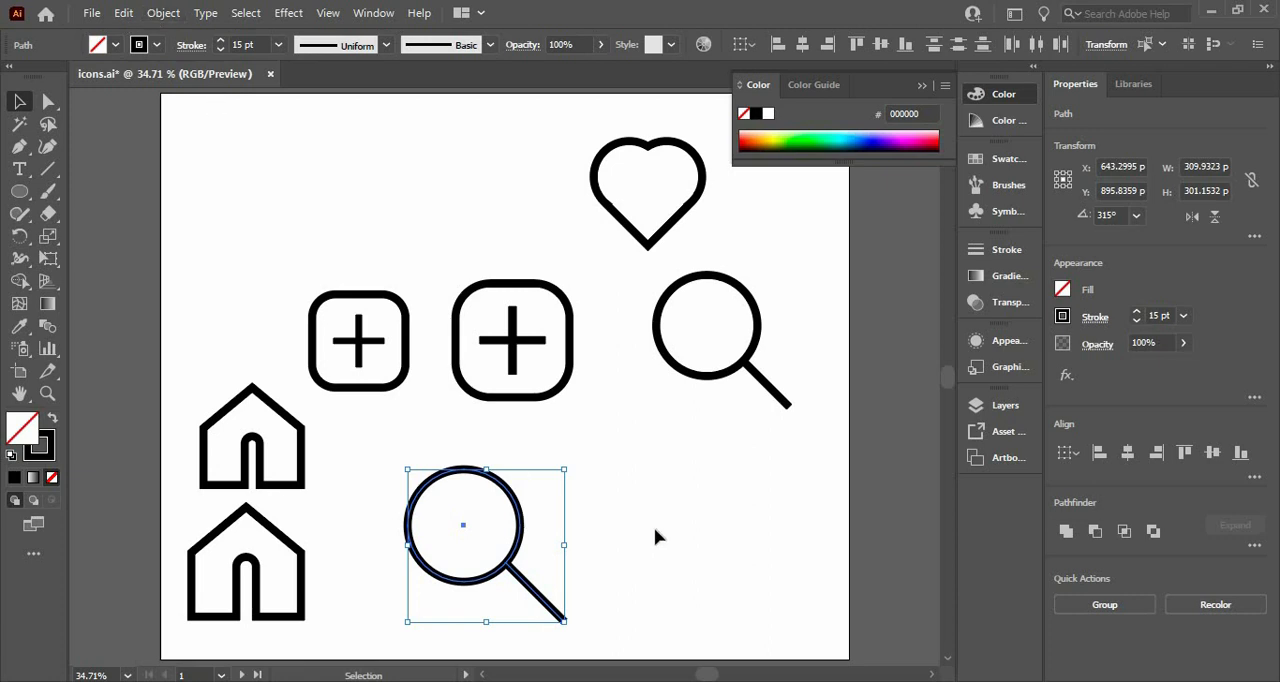
click(607, 174)
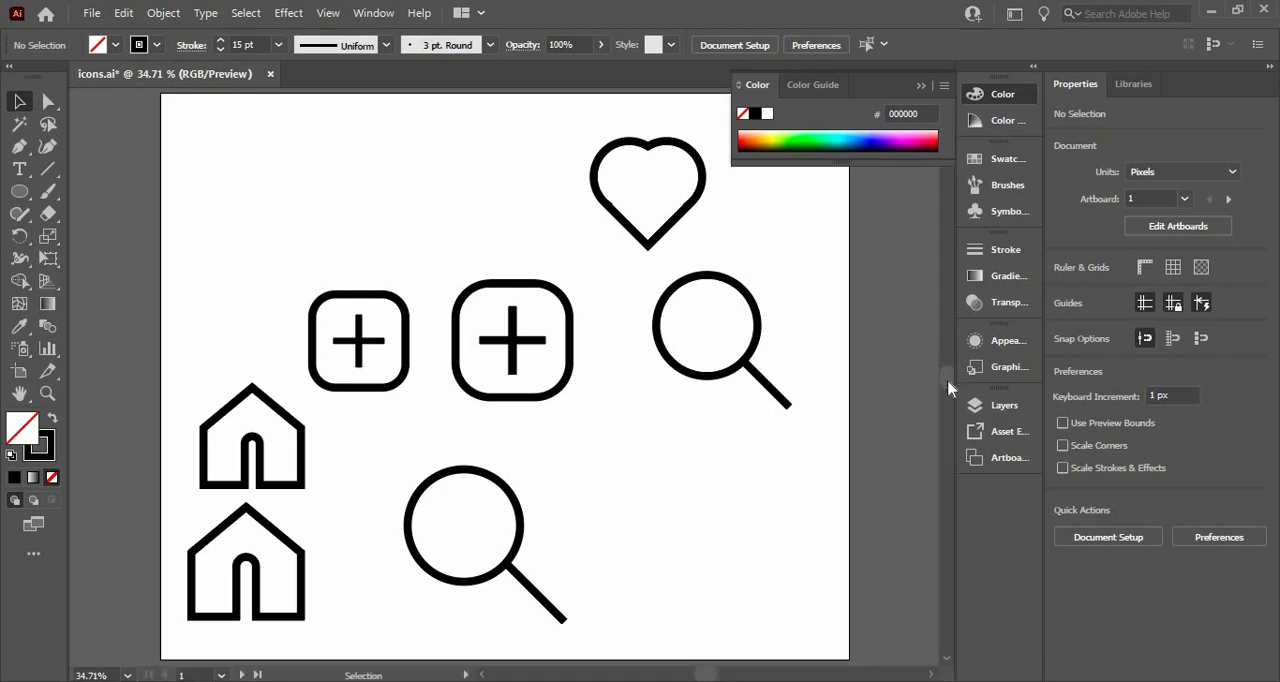
Move the heart icon about 231 px to the right, towards the artboard's right edge
scroll(948, 378, up, 2)
click(641, 256)
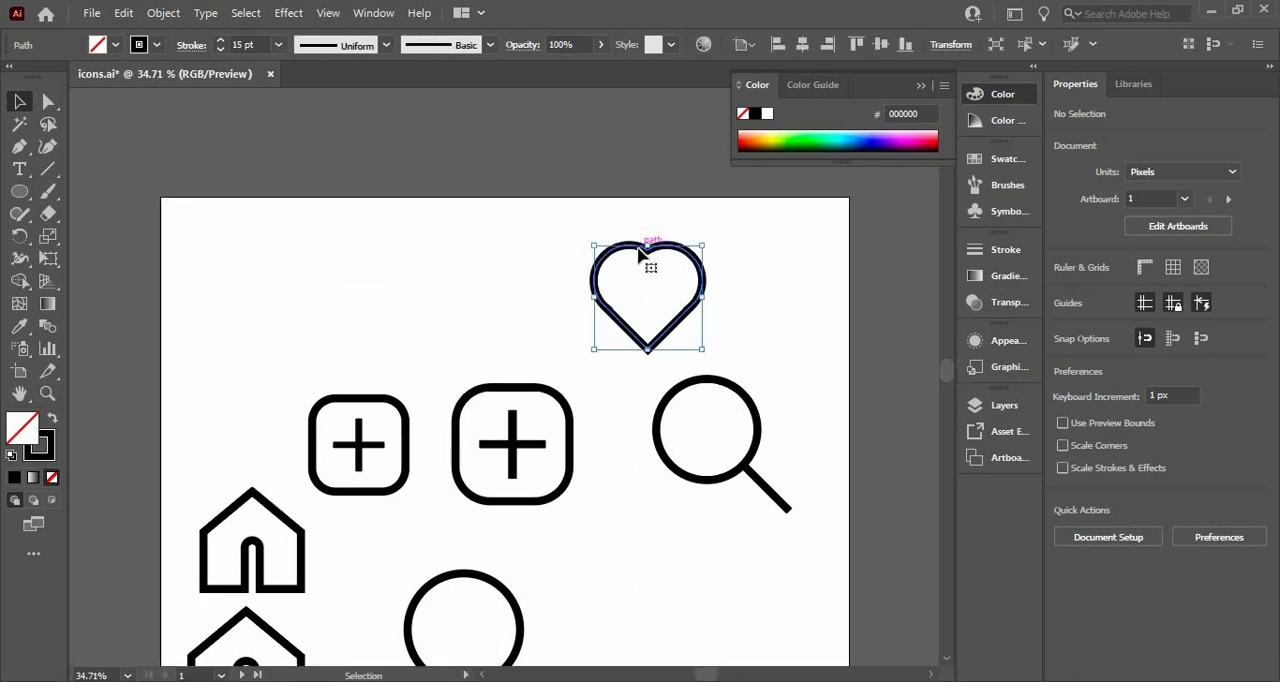
key(a)
key(ctrl+equal)
key(ctrl+equal)
key(v)
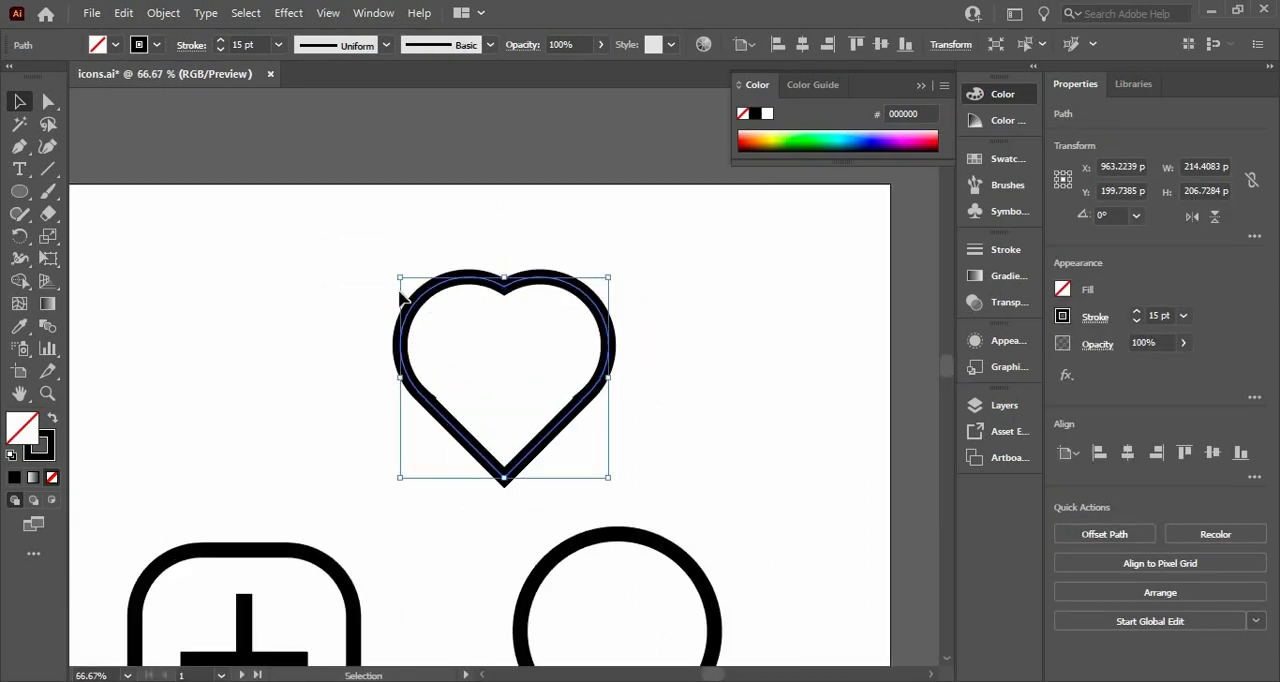
click(370, 287)
drag(515, 296, 646, 297)
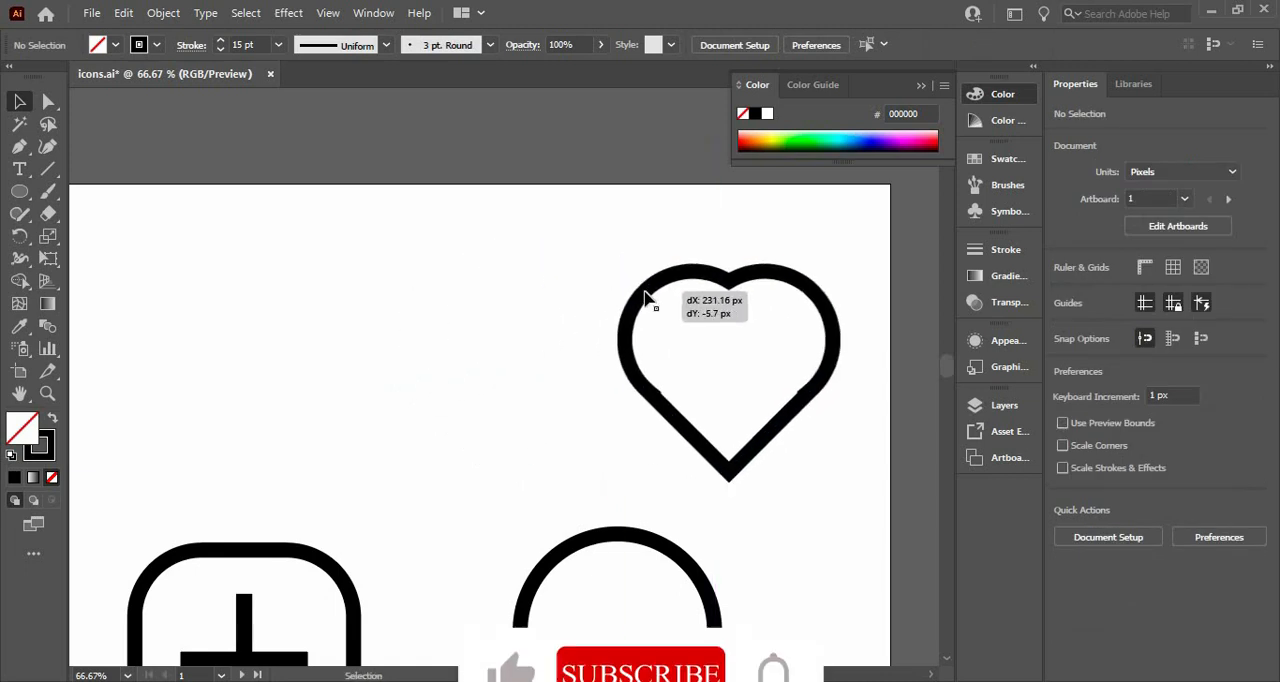
Draw a circle about 81 px across to the left of the heart, with a black fill and no stroke
click(19, 191)
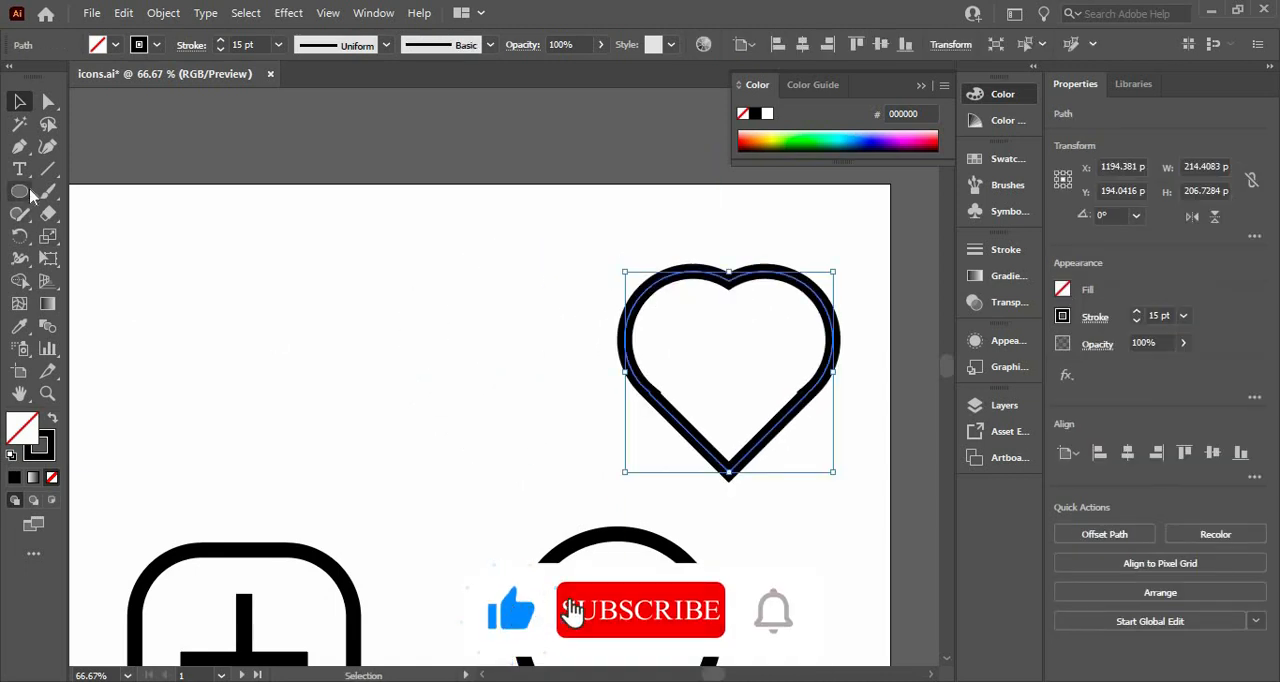
drag(308, 265, 348, 305)
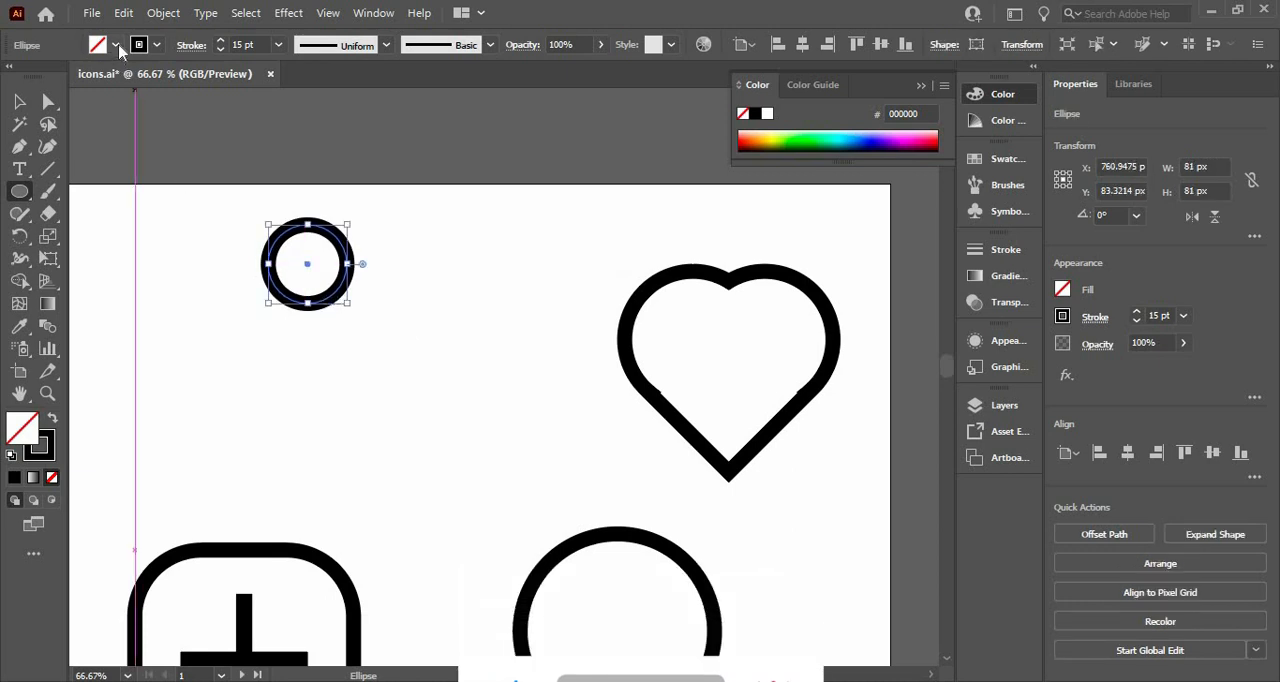
click(115, 45)
click(50, 80)
click(157, 45)
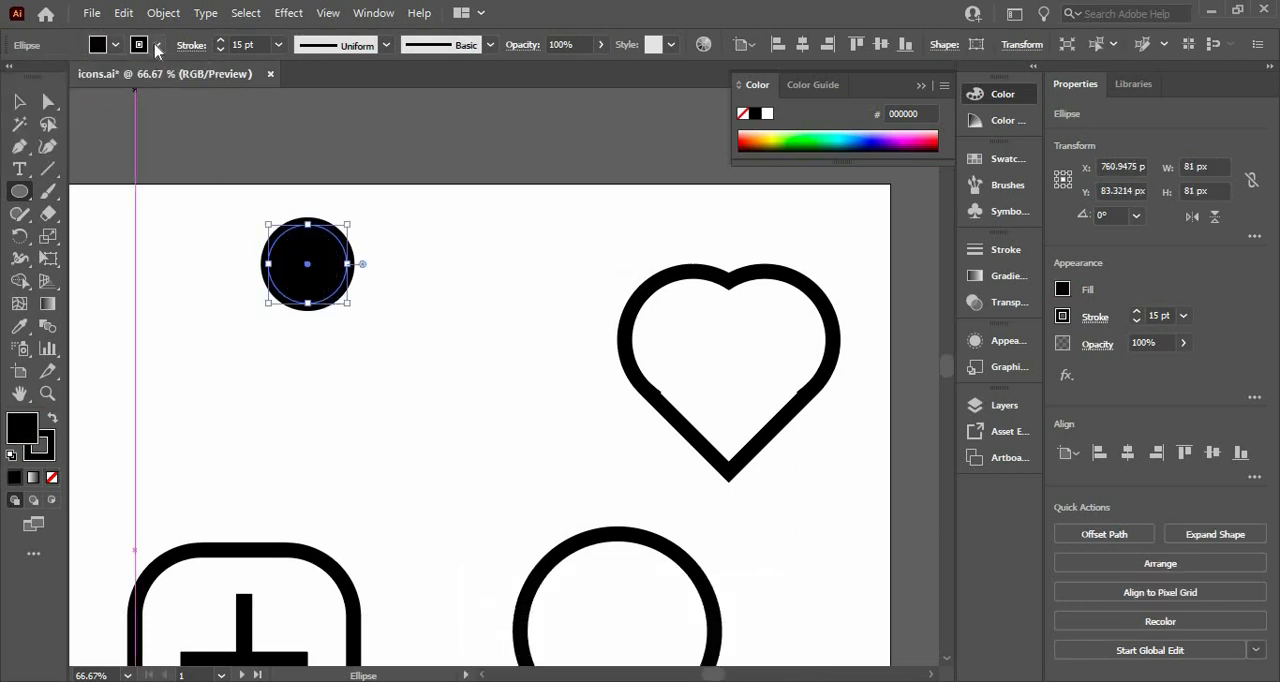
click(157, 45)
click(25, 80)
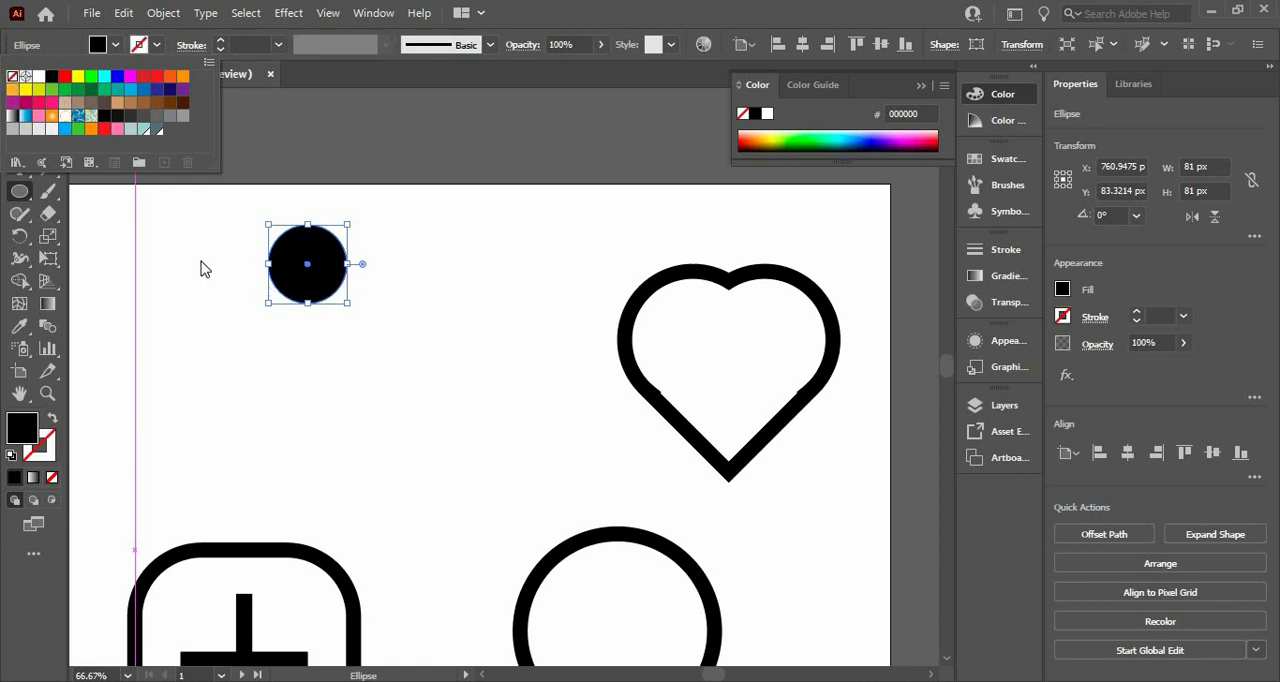
click(200, 269)
click(200, 270)
key(Escape)
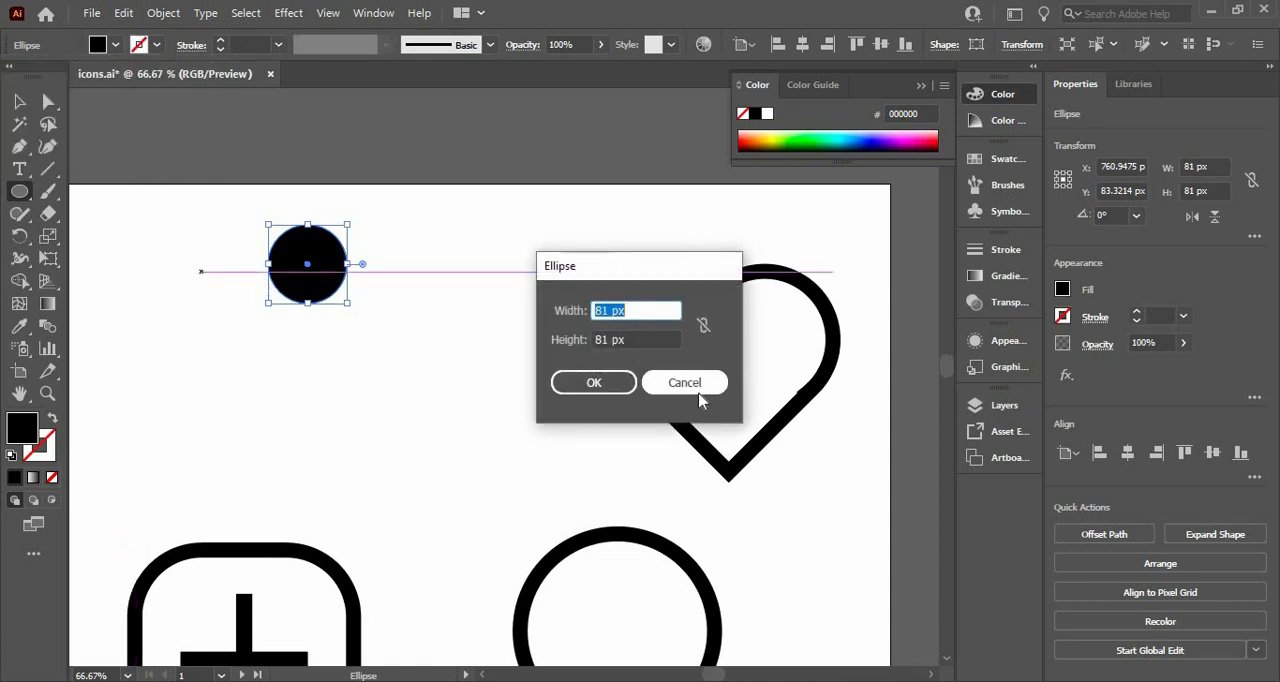
Draw a black rectangle about 61 × 81 px just below the filled circle
click(19, 102)
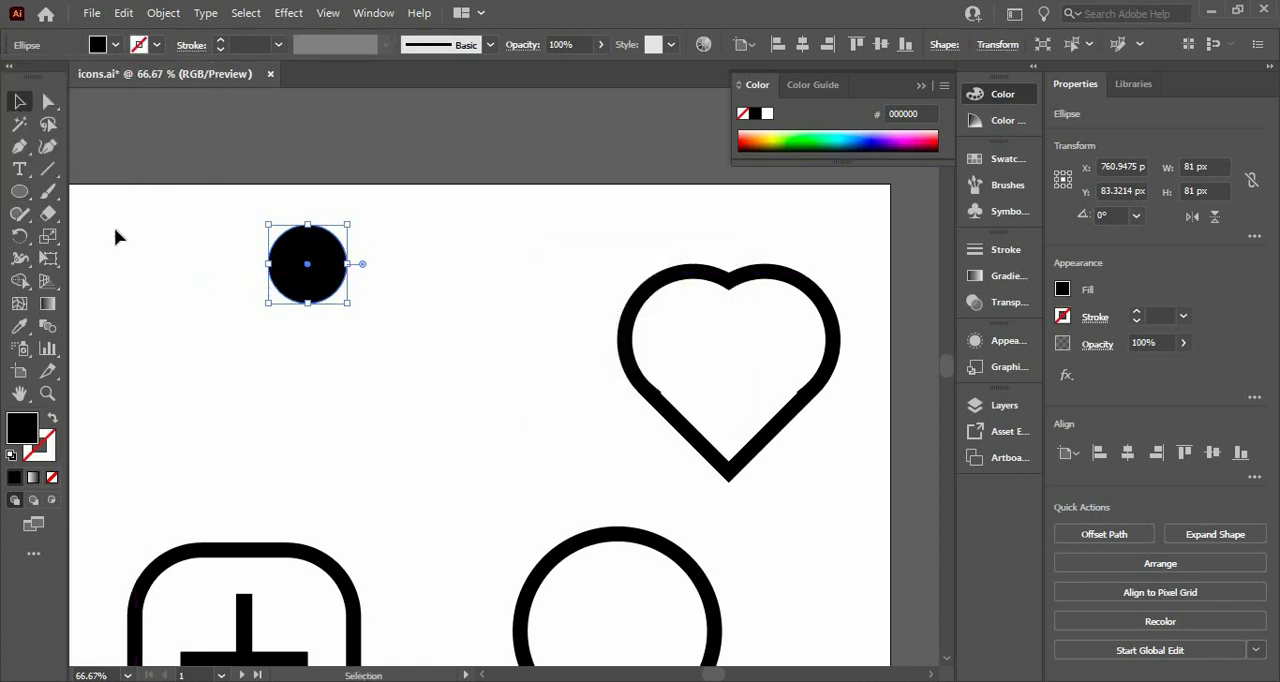
drag(19, 196, 62, 190)
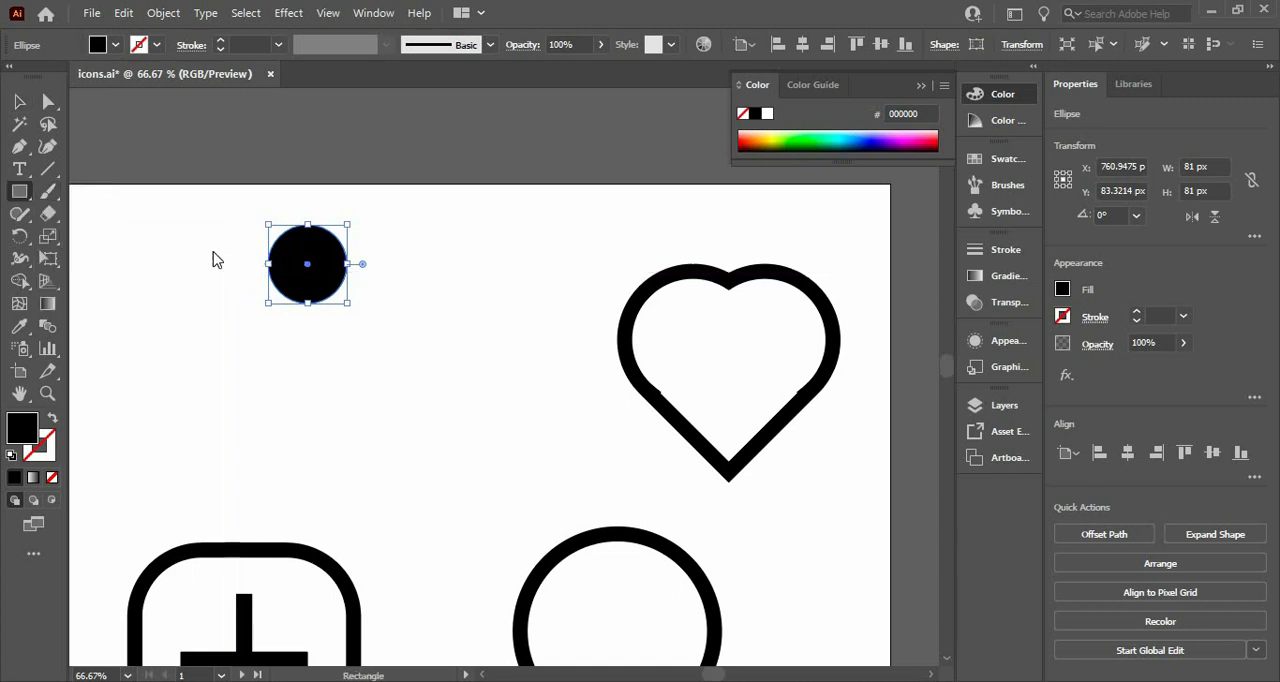
click(242, 271)
click(686, 383)
drag(284, 341, 344, 420)
click(19, 100)
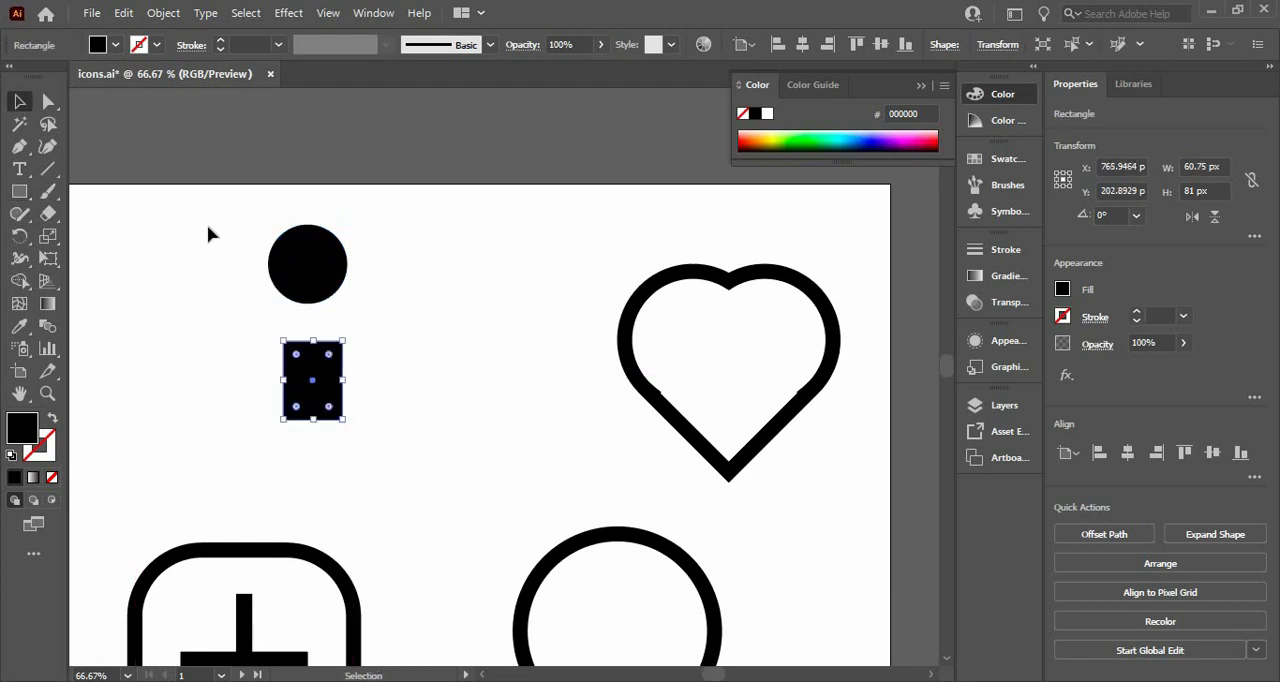
Move the rectangle up so its top edge meets the circle's centre, and widen it to the circle's 81 px width
click(207, 295)
drag(309, 368, 270, 292)
drag(355, 331, 321, 313)
click(331, 366)
Unite the circle and rectangle into a single round-topped shape
drag(252, 236, 390, 372)
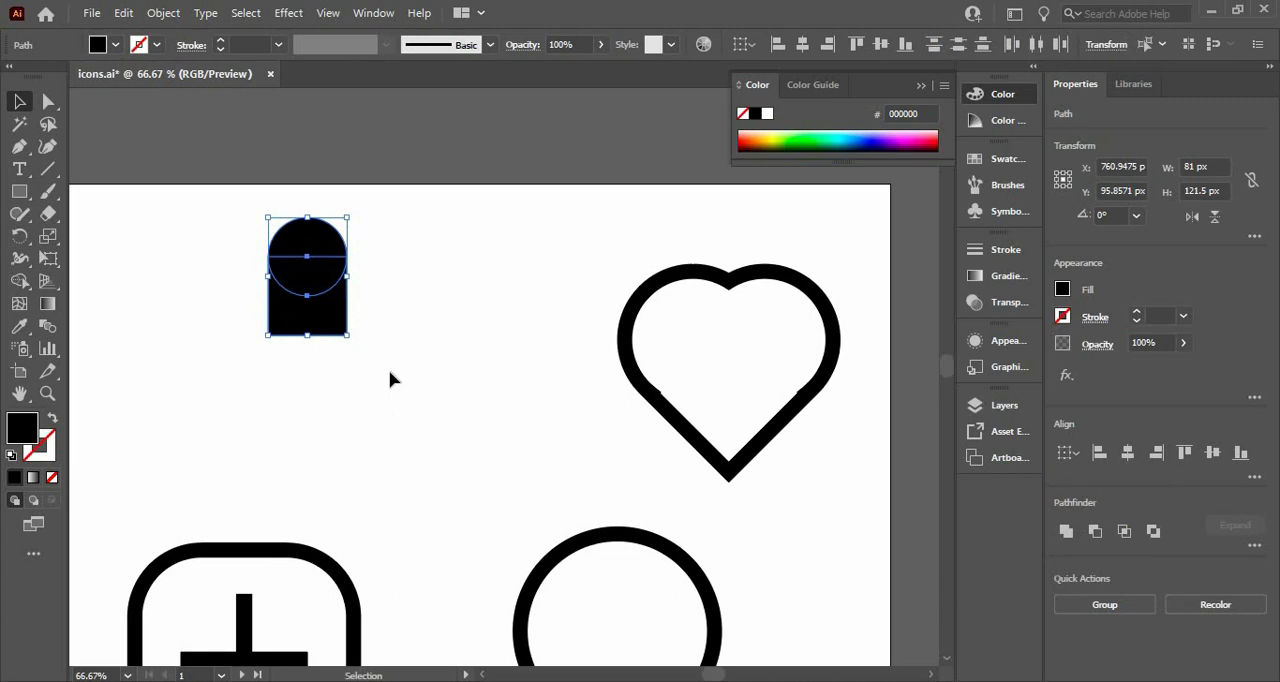
right_click(337, 335)
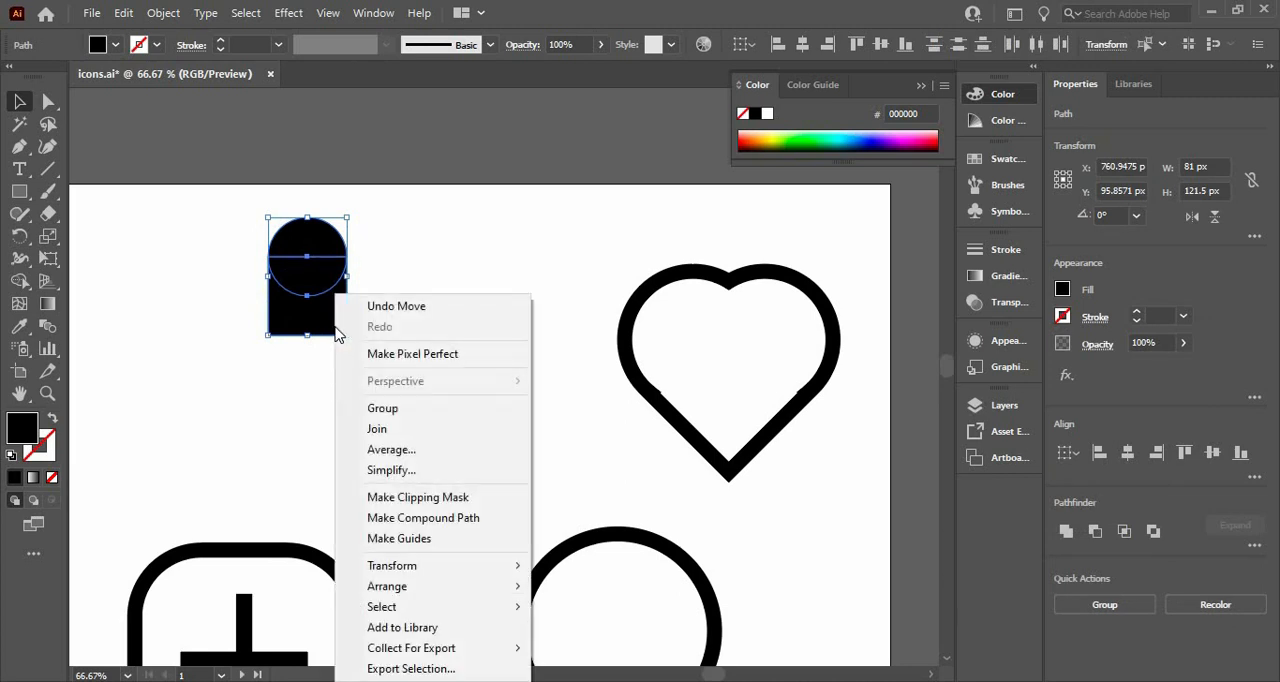
click(1067, 536)
click(1067, 536)
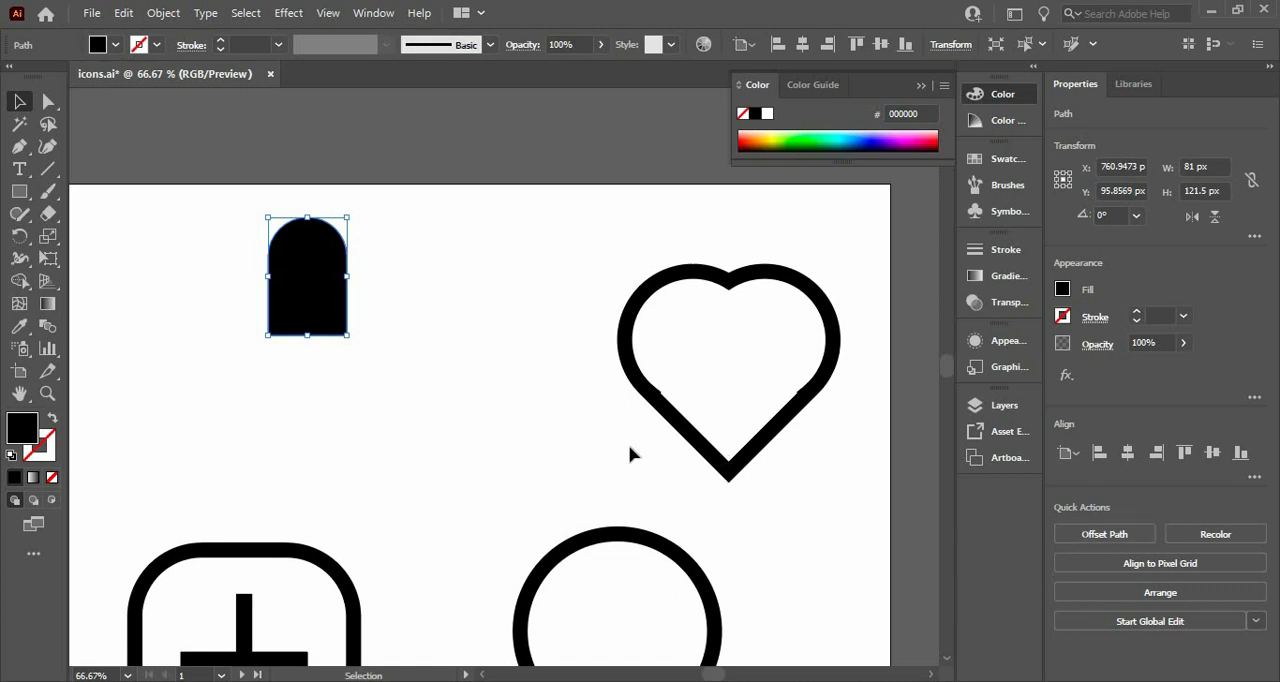
click(435, 421)
Make a copy of the round-topped shape rotated 45° and move it just below the original
click(314, 277)
right_click(309, 268)
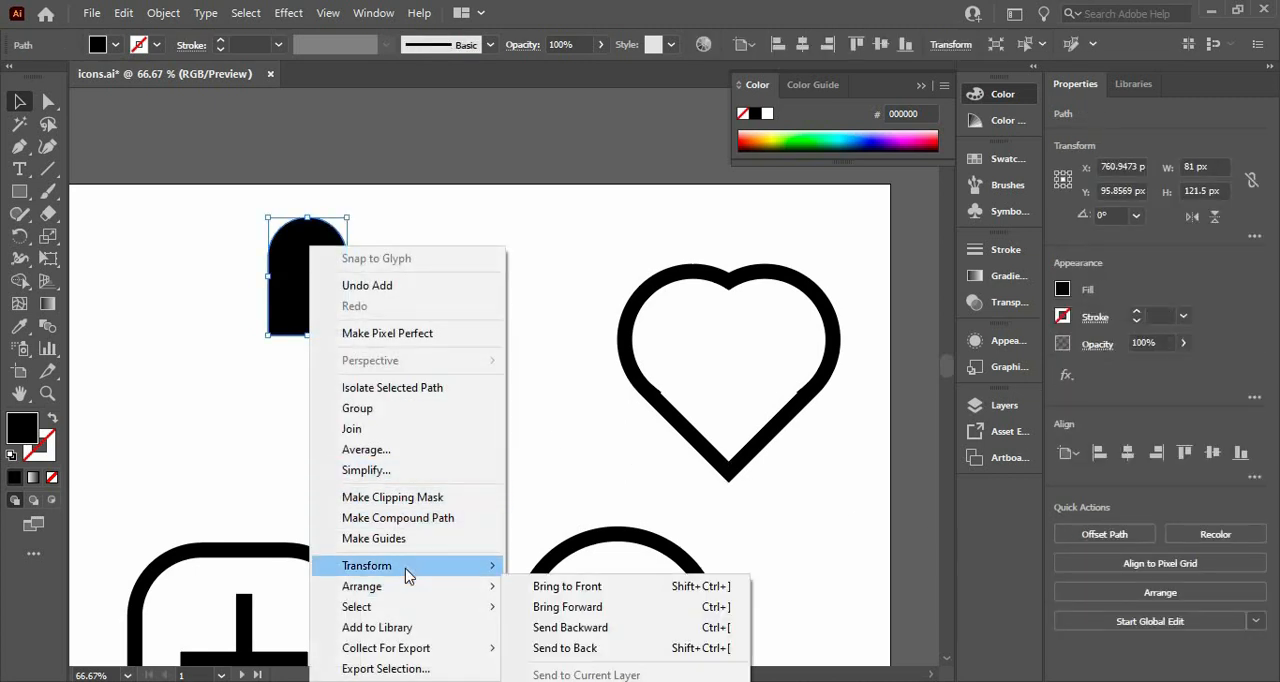
mouse_move(410, 568)
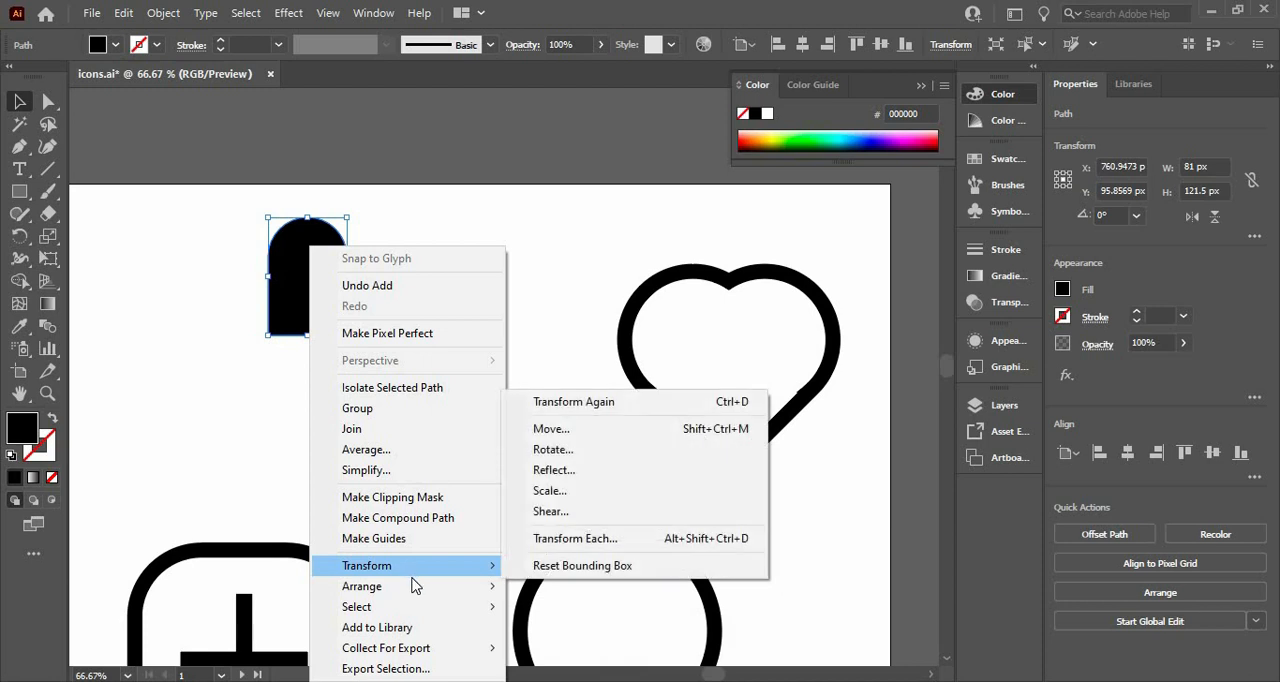
click(576, 452)
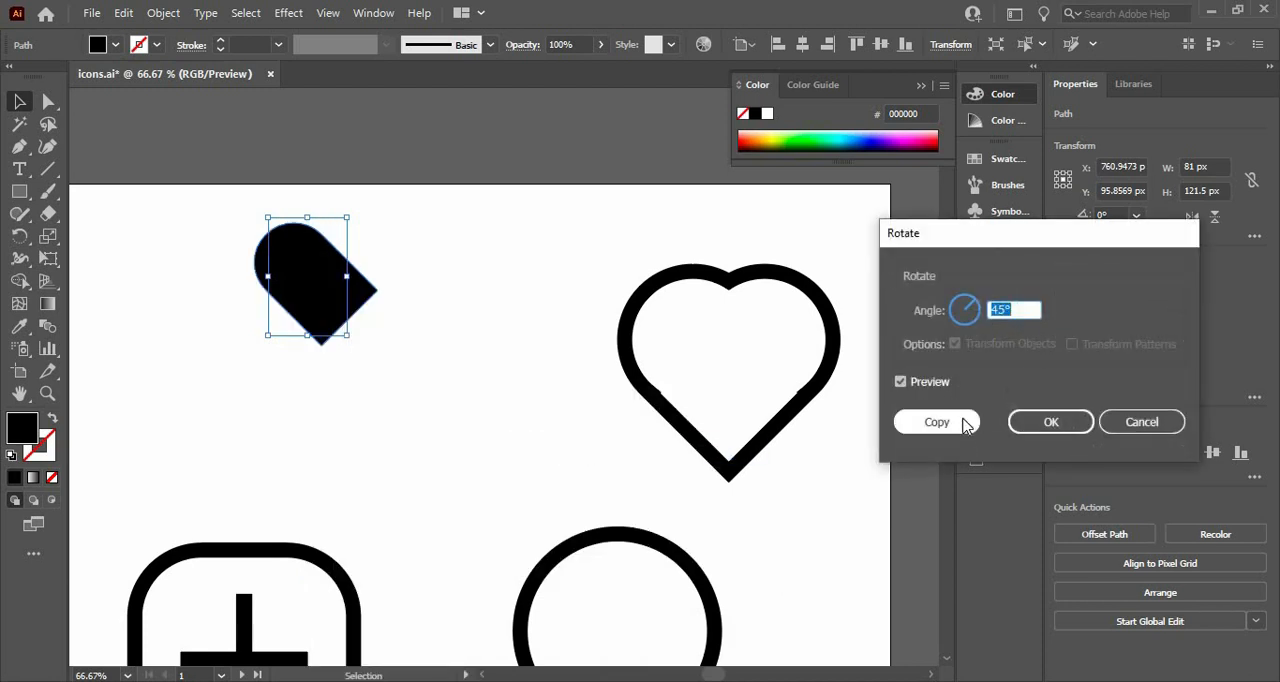
click(936, 422)
click(316, 378)
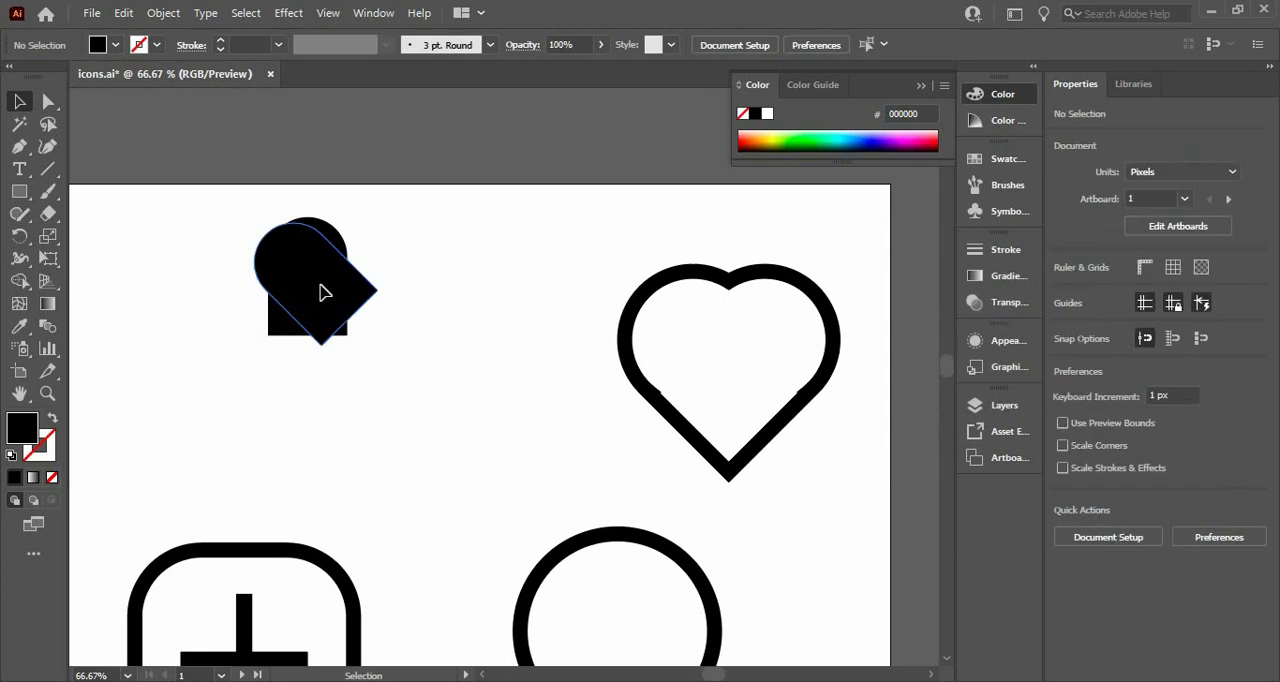
drag(321, 290, 322, 408)
click(320, 308)
right_click(316, 302)
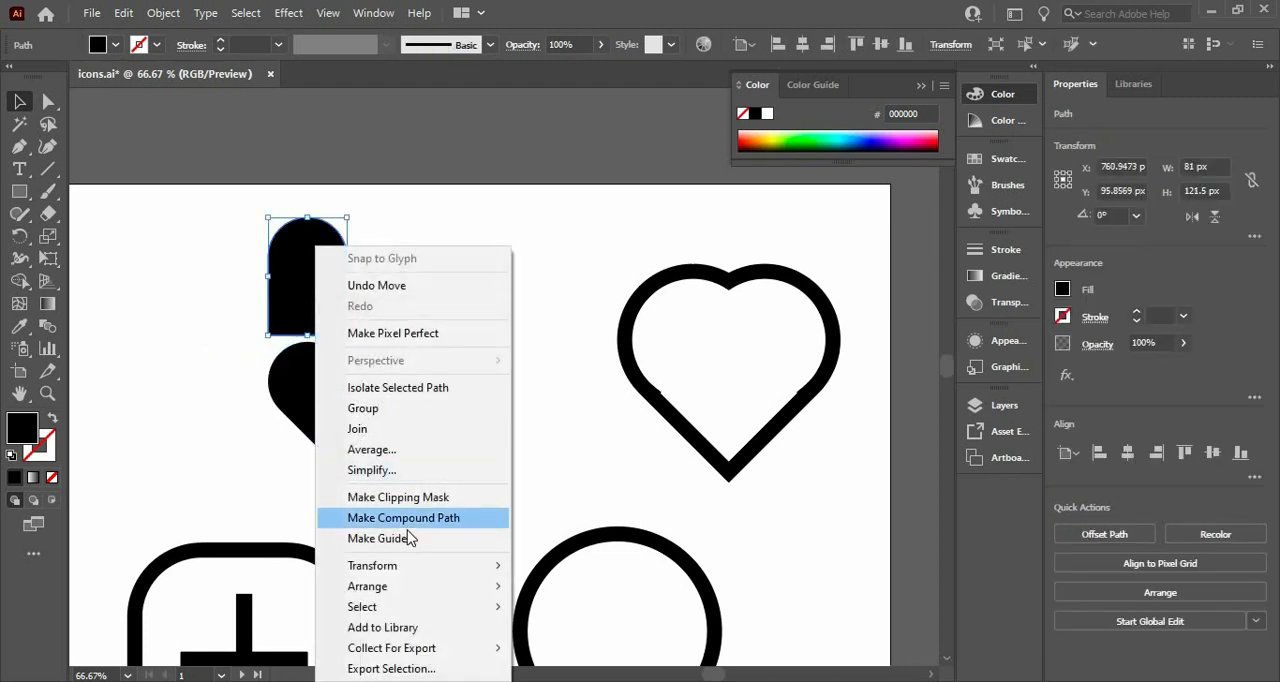
mouse_move(414, 571)
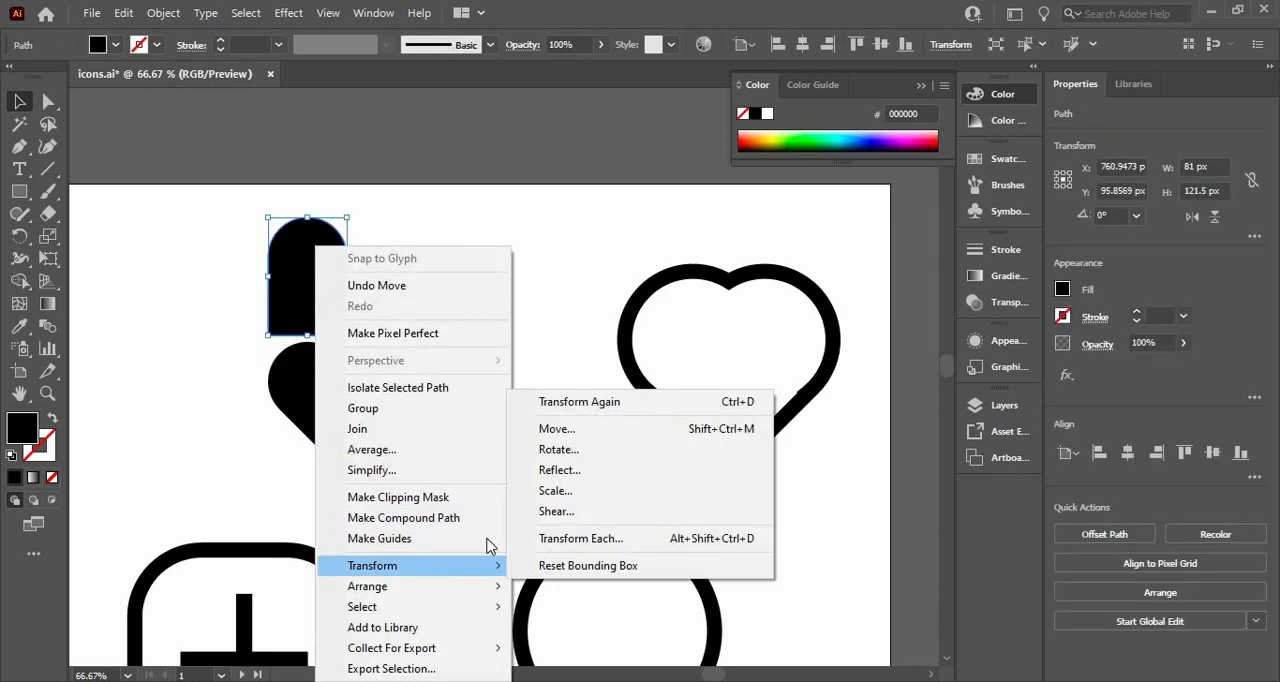
click(580, 470)
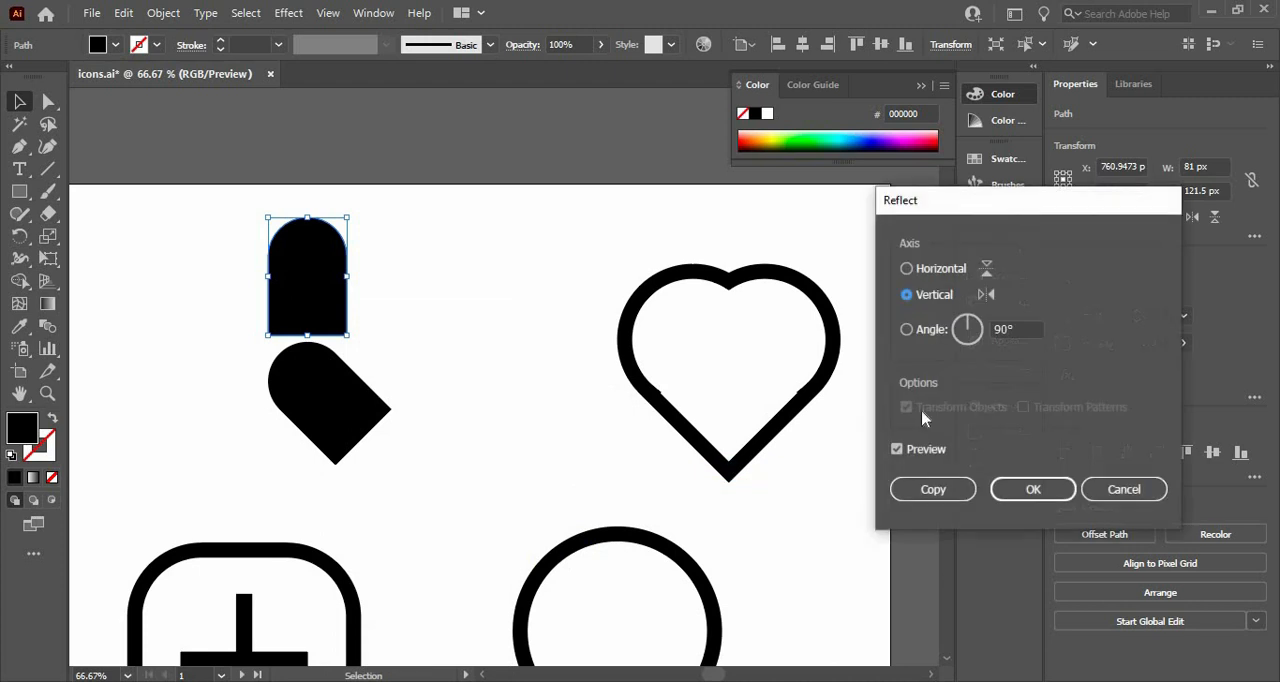
click(1098, 488)
Reflect a copy of the tilted shape across the vertical axis and shift it about 13 px right to form a heart
click(295, 400)
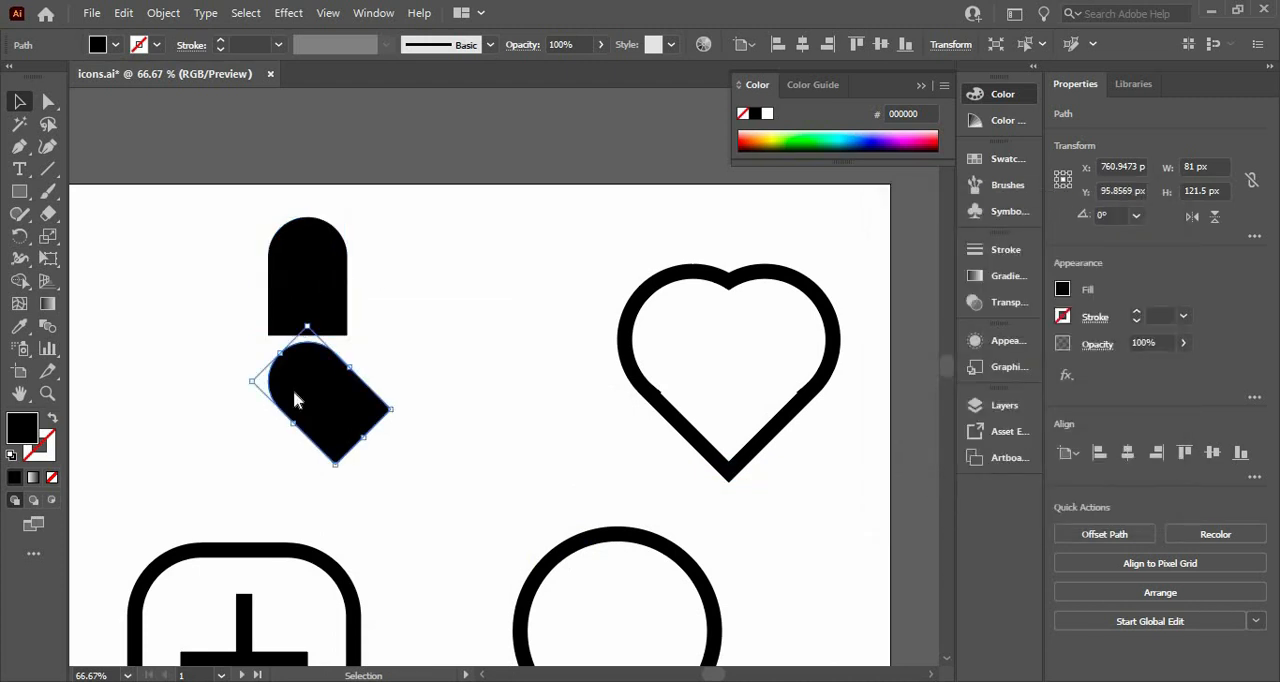
right_click(294, 399)
mouse_move(384, 567)
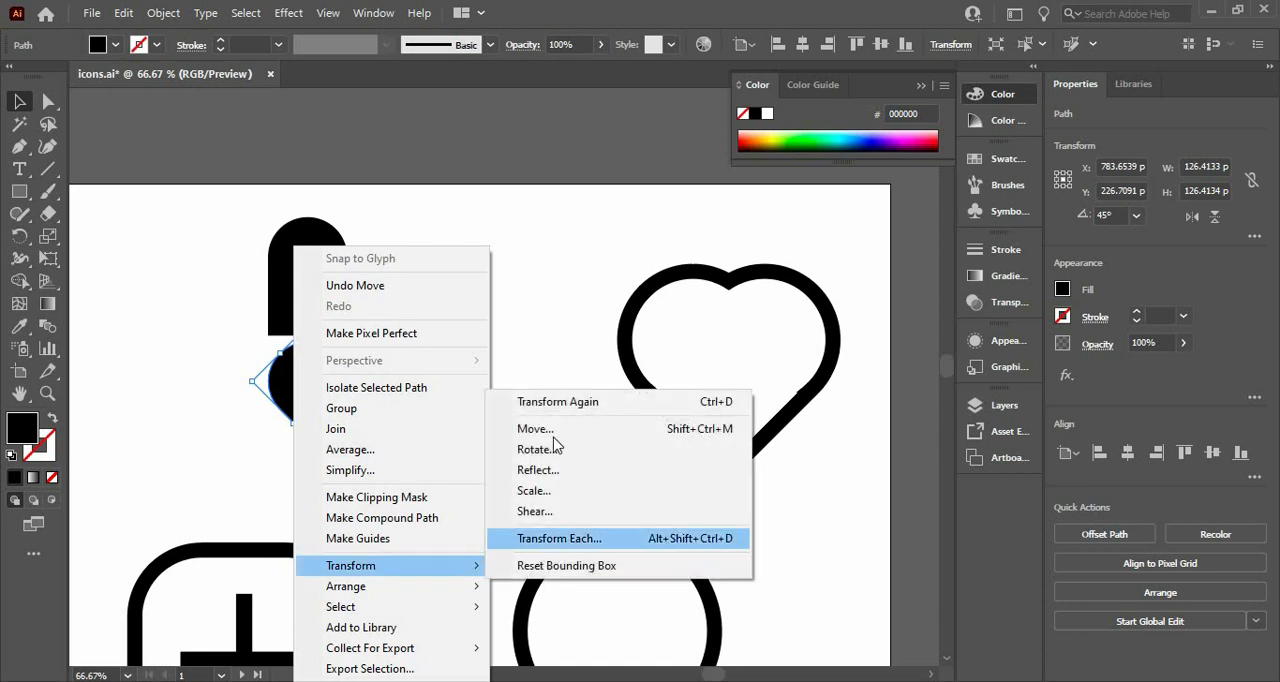
click(552, 470)
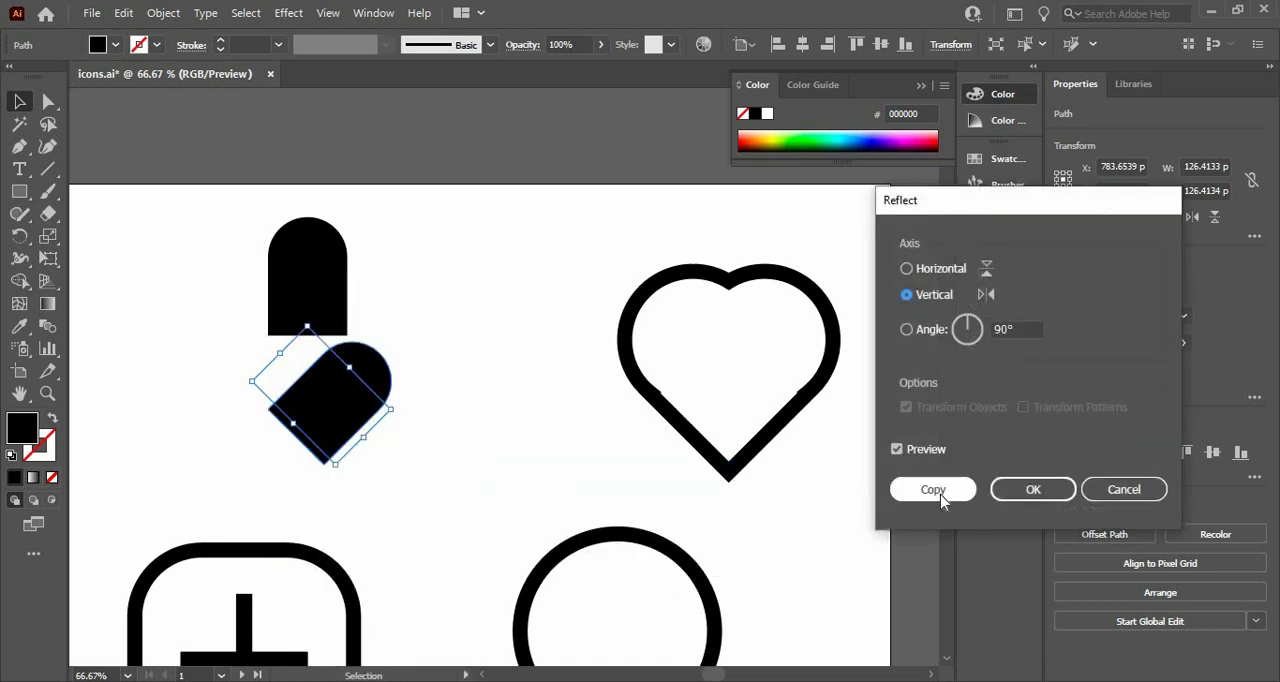
click(933, 489)
click(509, 414)
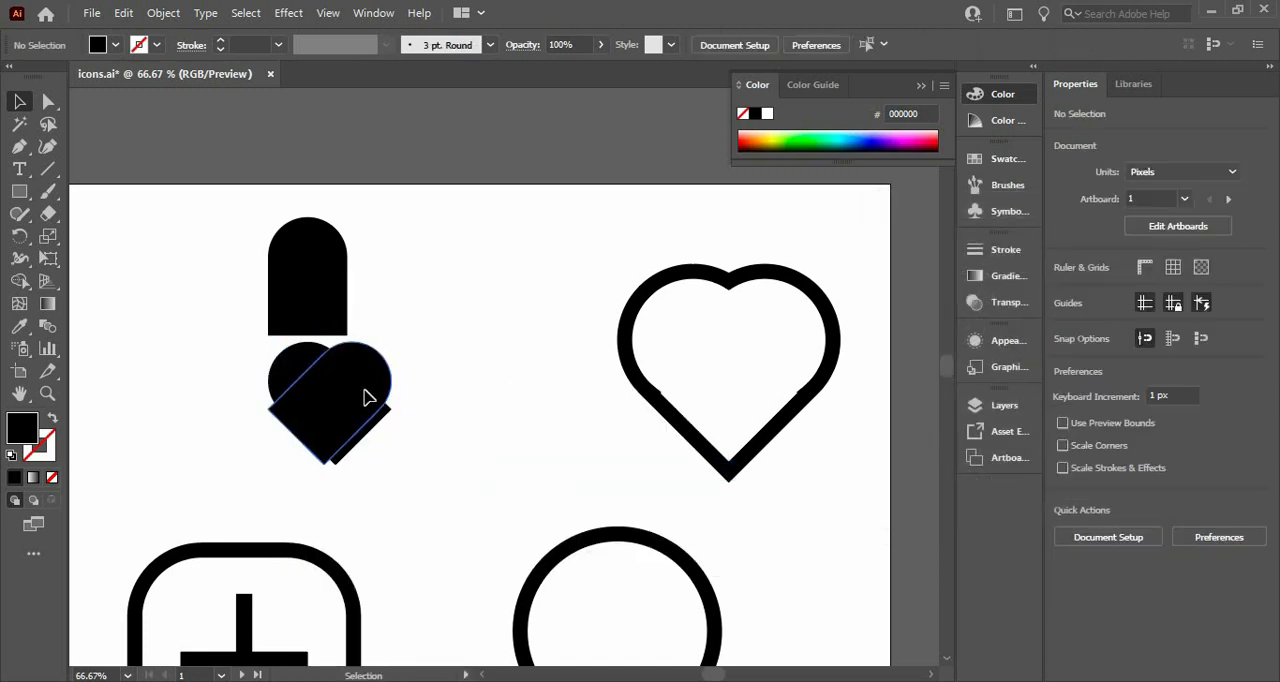
drag(363, 397, 320, 400)
Delete the upright round-topped shape above the filled heart
drag(234, 245, 391, 294)
key(Return)
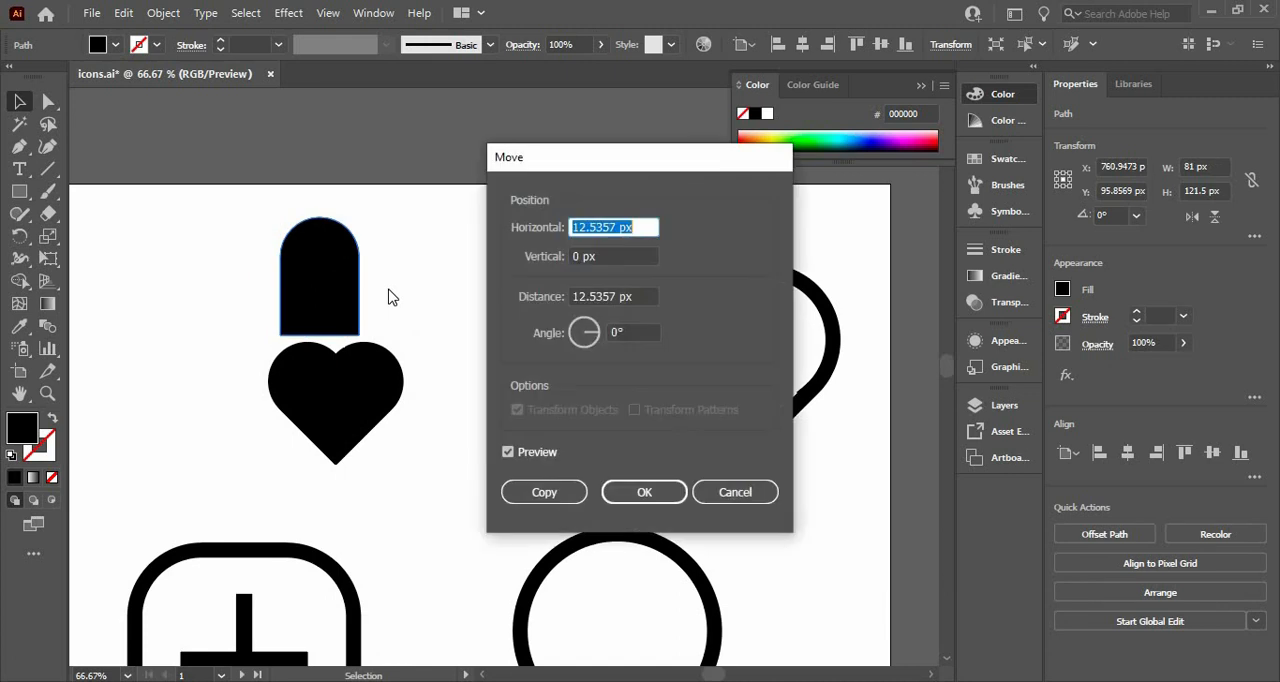
click(735, 492)
key(Delete)
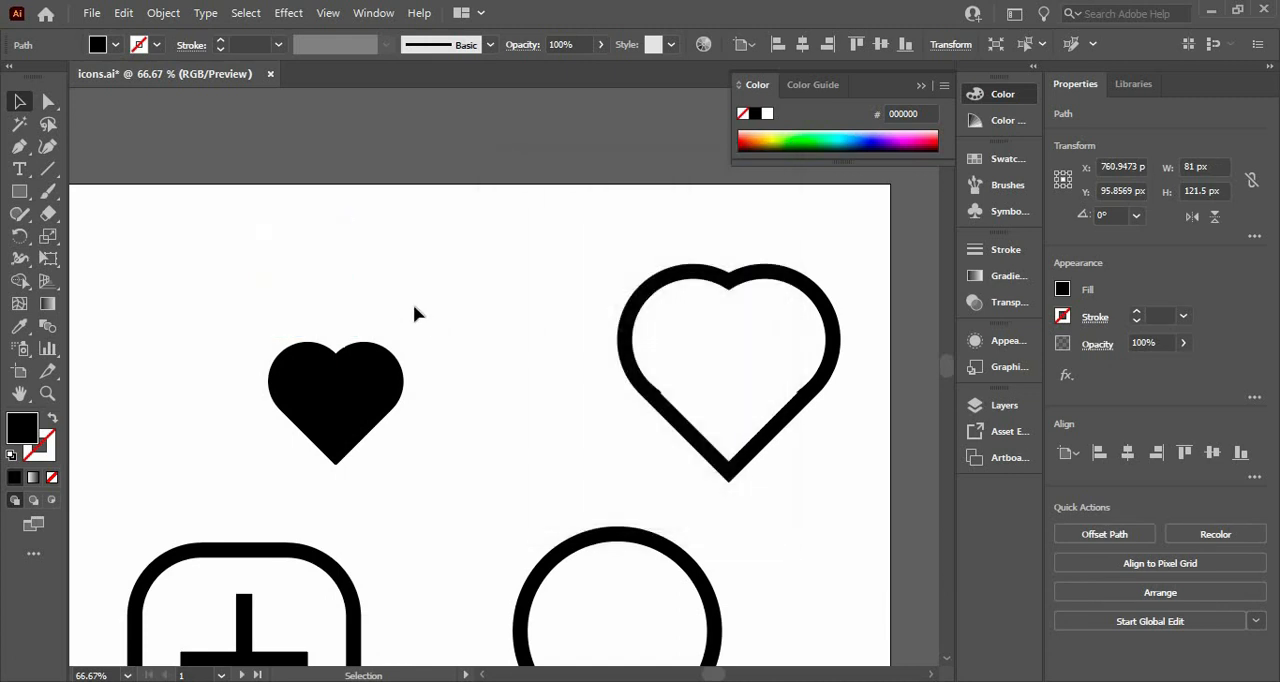
Align the two halves of the filled heart on their horizontal centres
drag(383, 472, 282, 336)
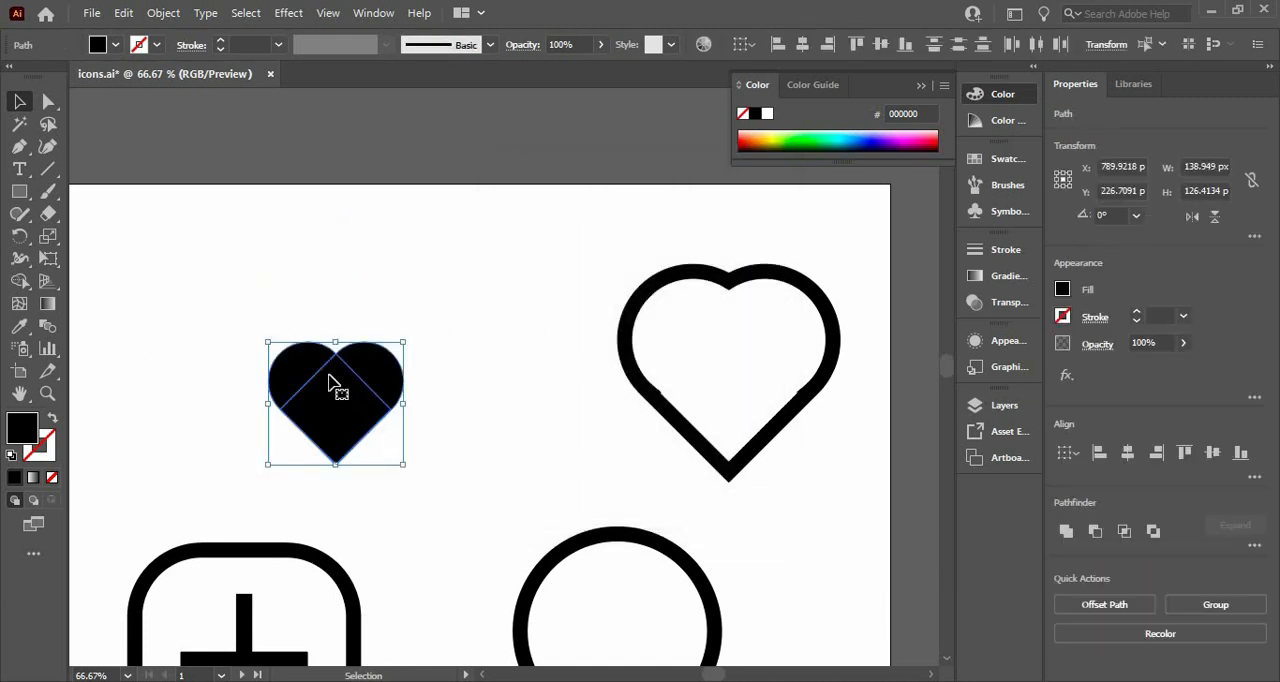
click(1139, 452)
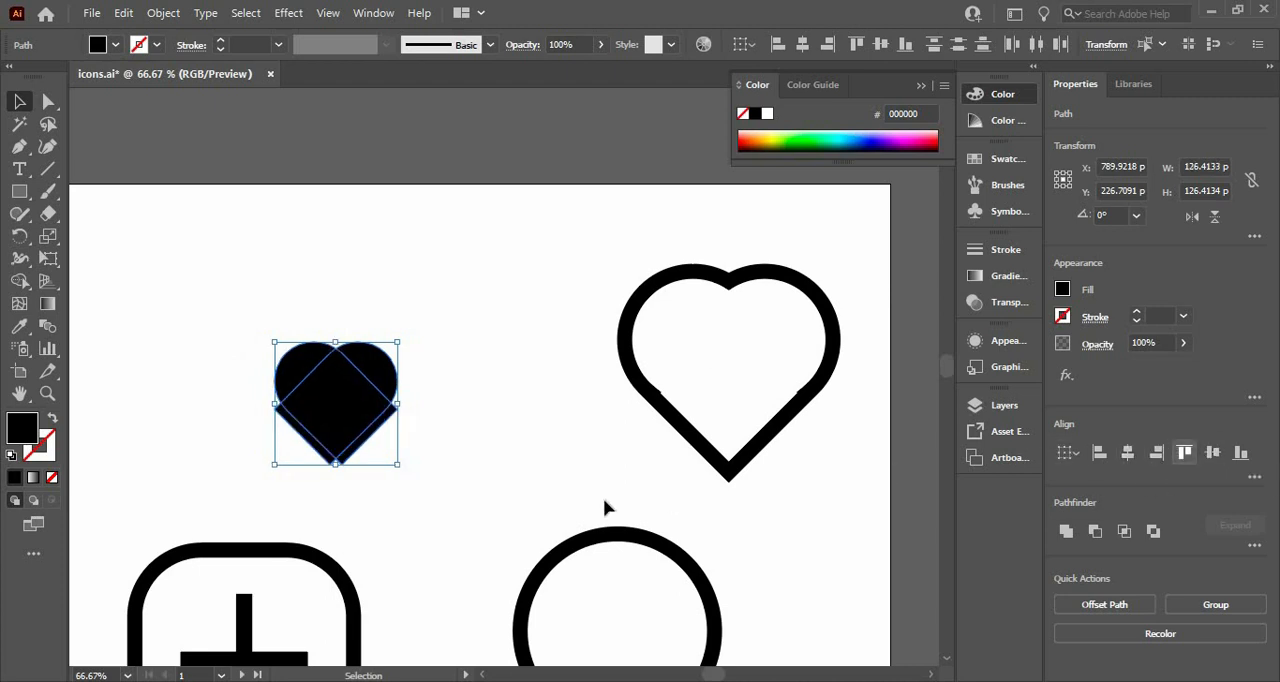
click(511, 434)
Move the mirrored heart half about 13 px to the right and unite both halves into one shape
drag(382, 384, 395, 385)
drag(254, 323, 423, 432)
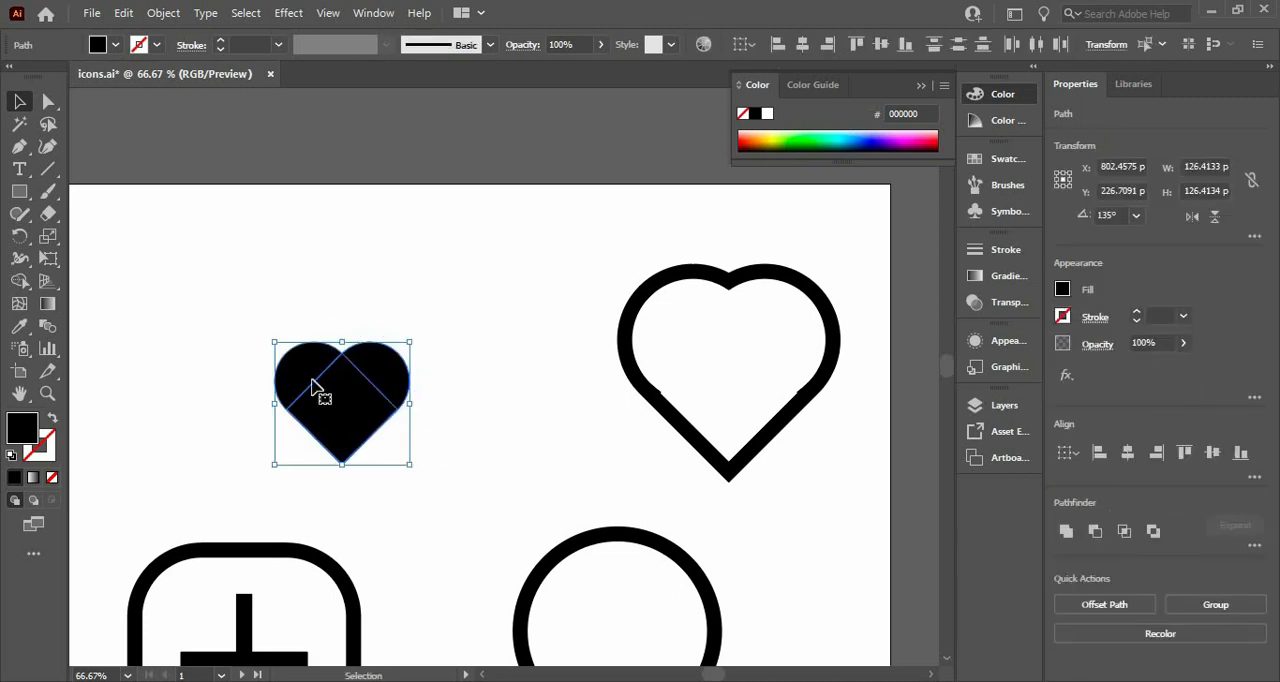
click(1065, 531)
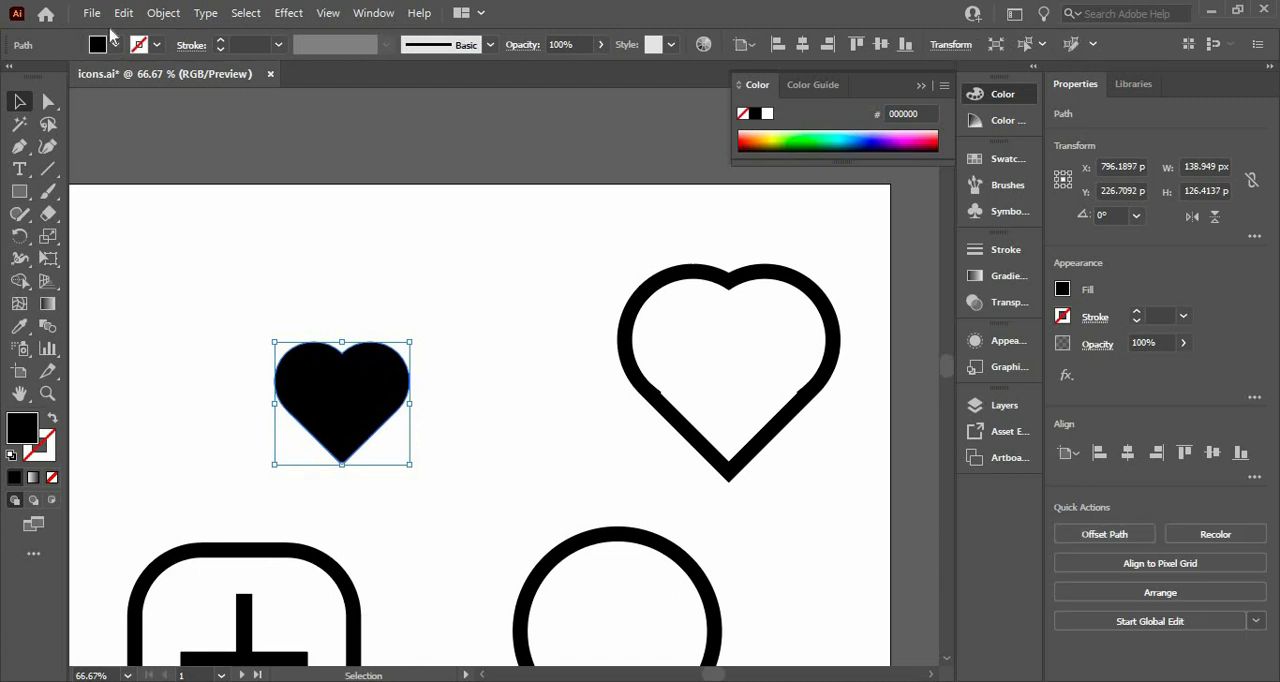
Remove the fill from the small heart and give it a black 15 pt stroke
click(116, 45)
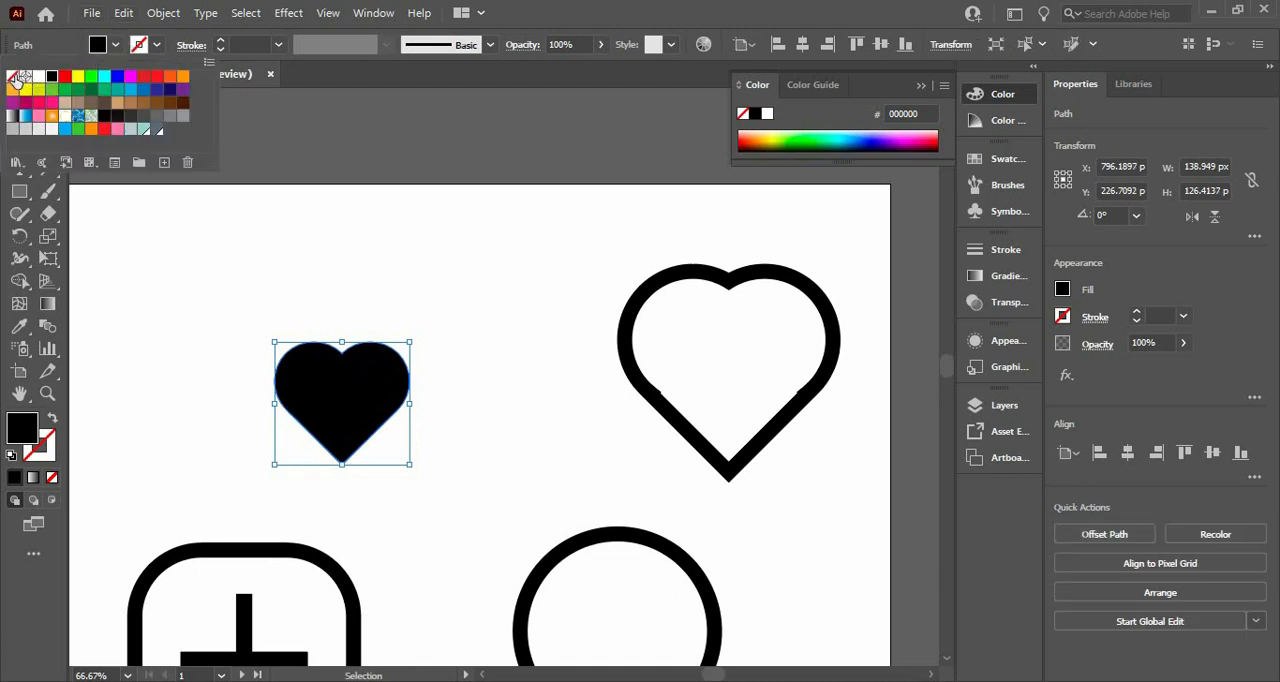
click(14, 78)
click(158, 49)
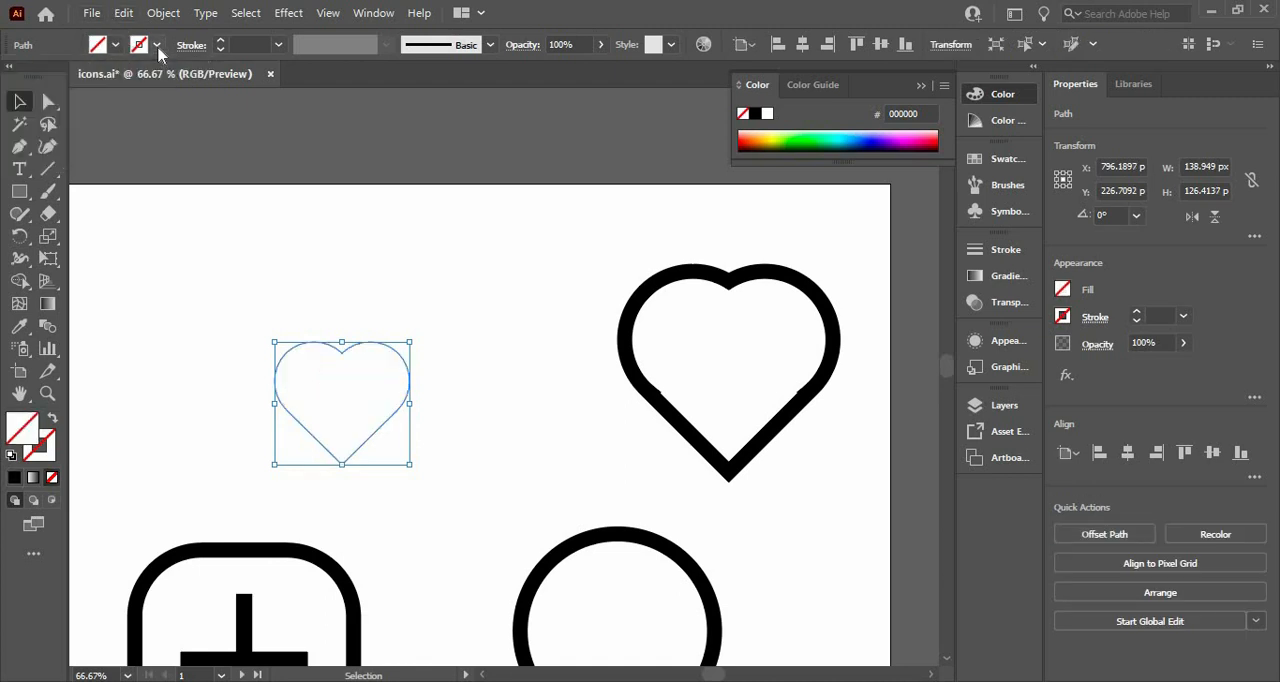
click(158, 48)
click(245, 46)
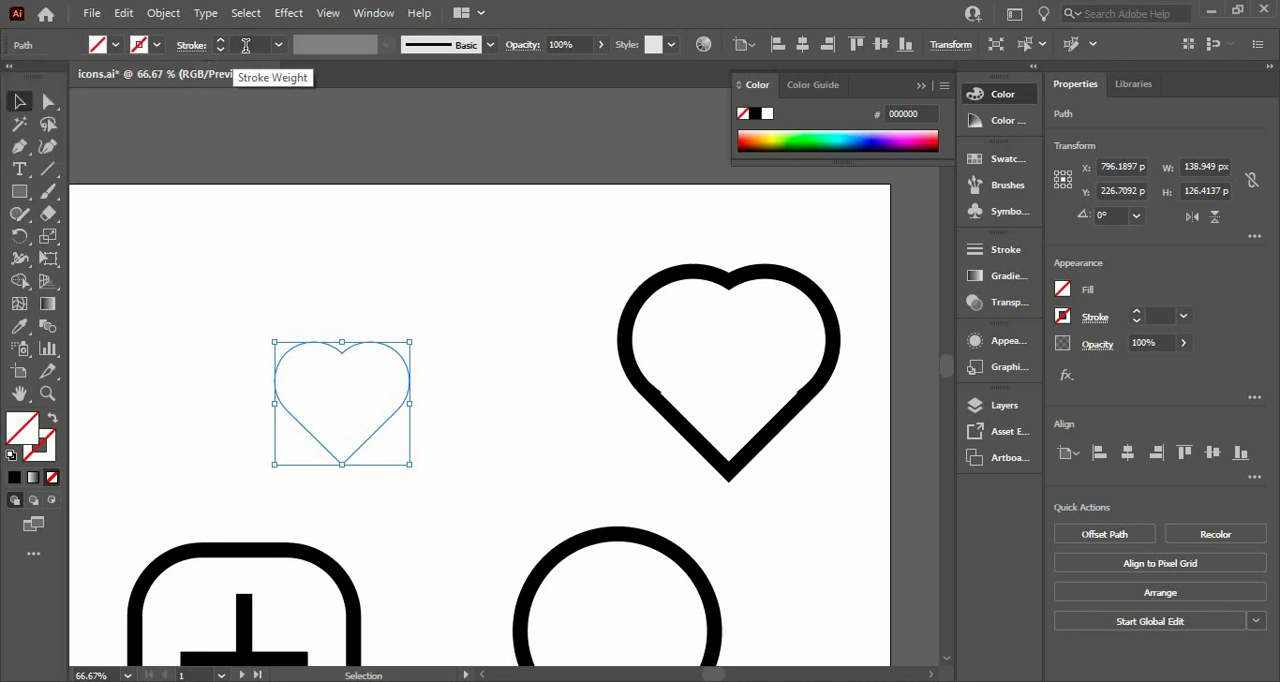
click(245, 46)
key(Up)
key(Up)
key(Up)
key(Up)
key(Up)
key(Up)
key(Up)
key(Up)
key(Up)
key(Up)
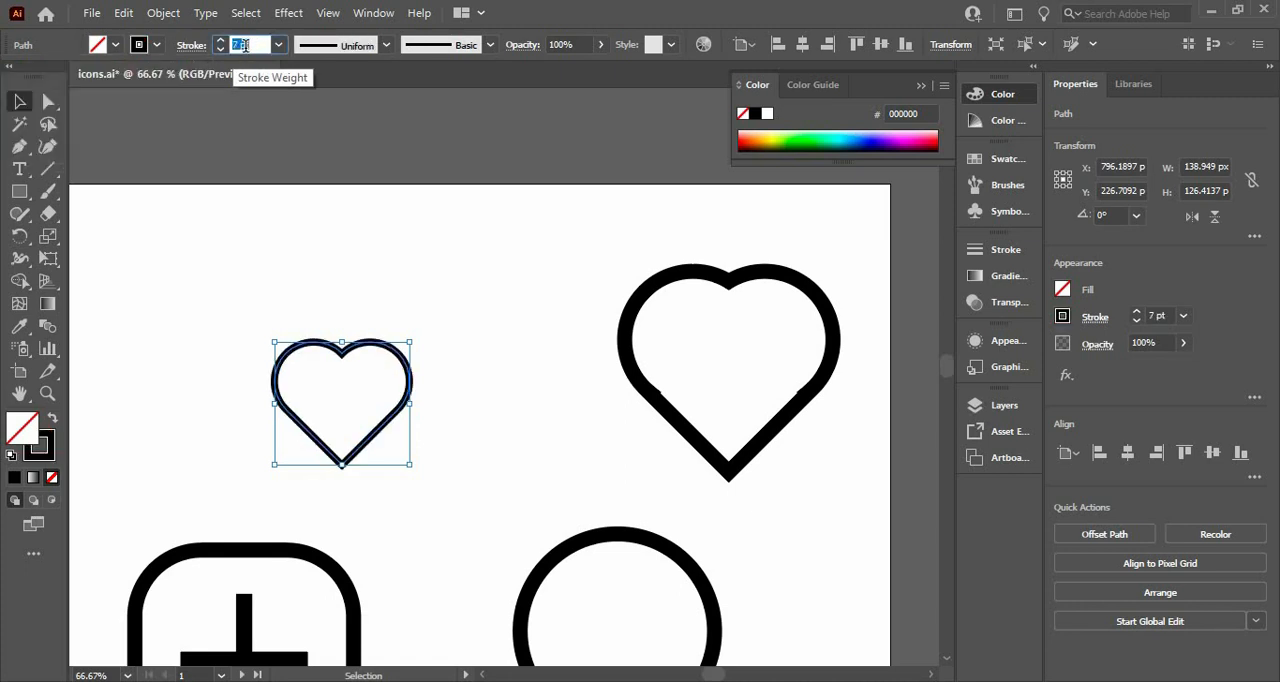
key(Up)
key(Up)
key(Up)
key(Up)
key(Up)
key(Up)
key(Up)
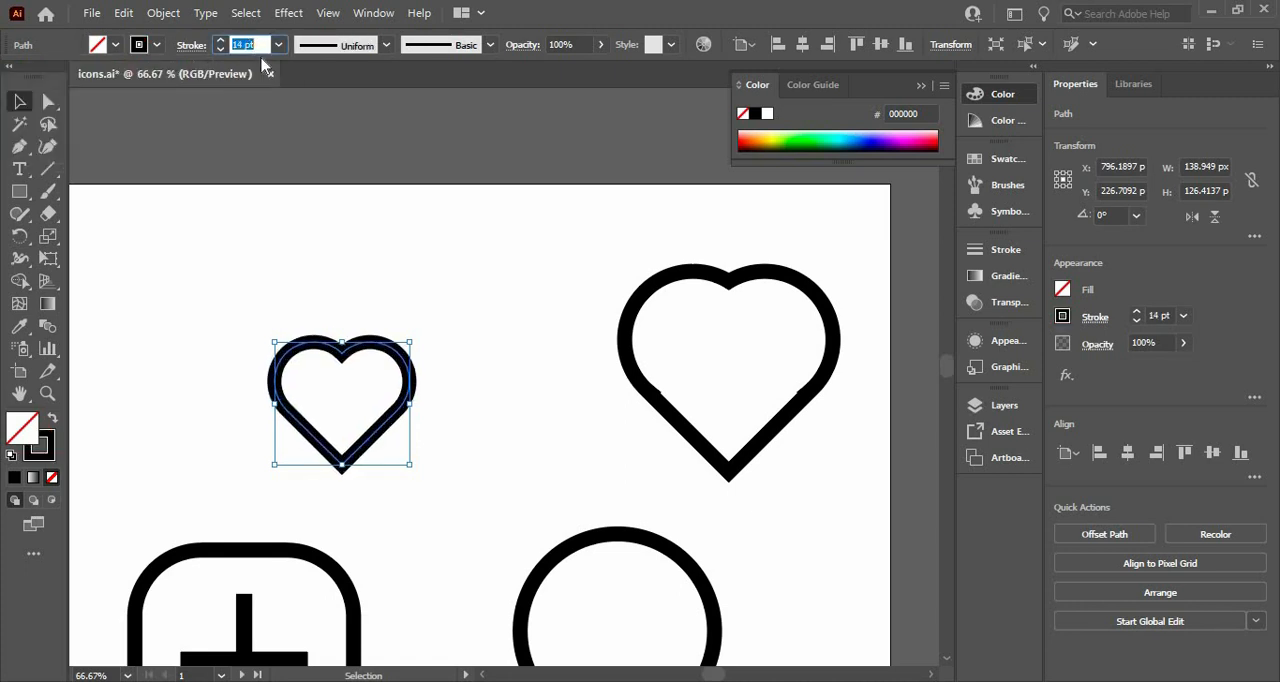
key(Up)
key(Return)
click(183, 247)
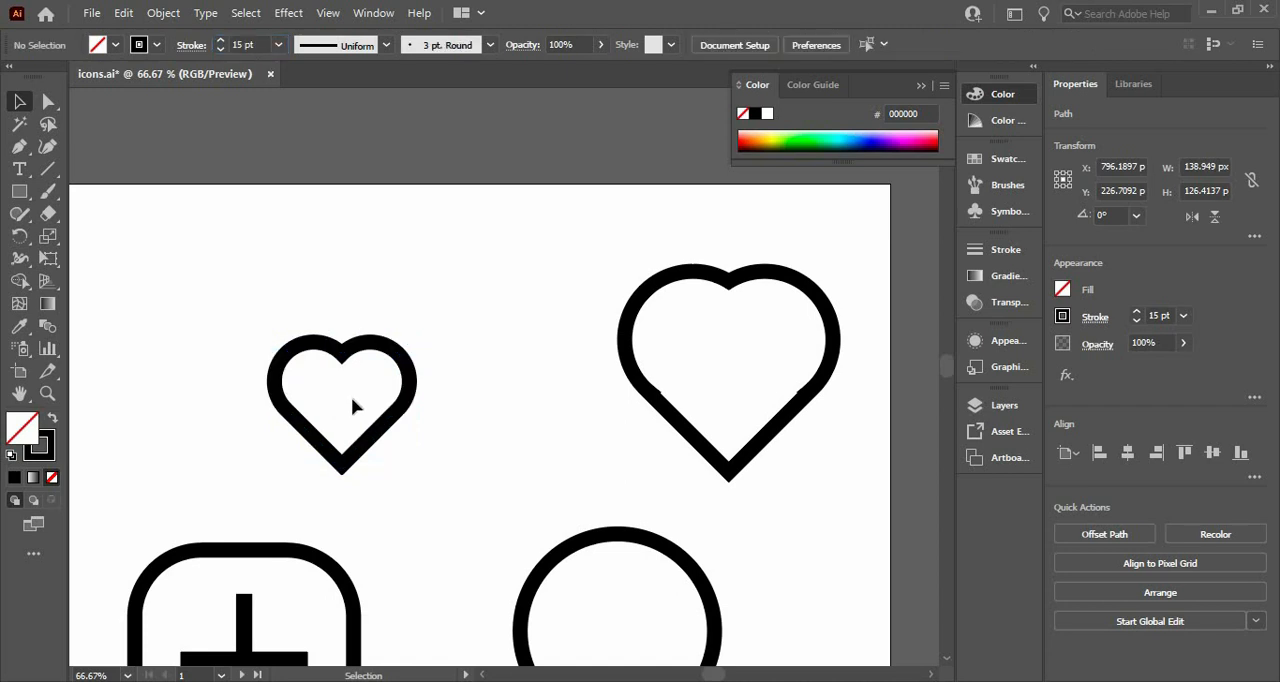
Select all icons on the artboard and expand them so their outlines become filled shapes
drag(183, 240, 429, 472)
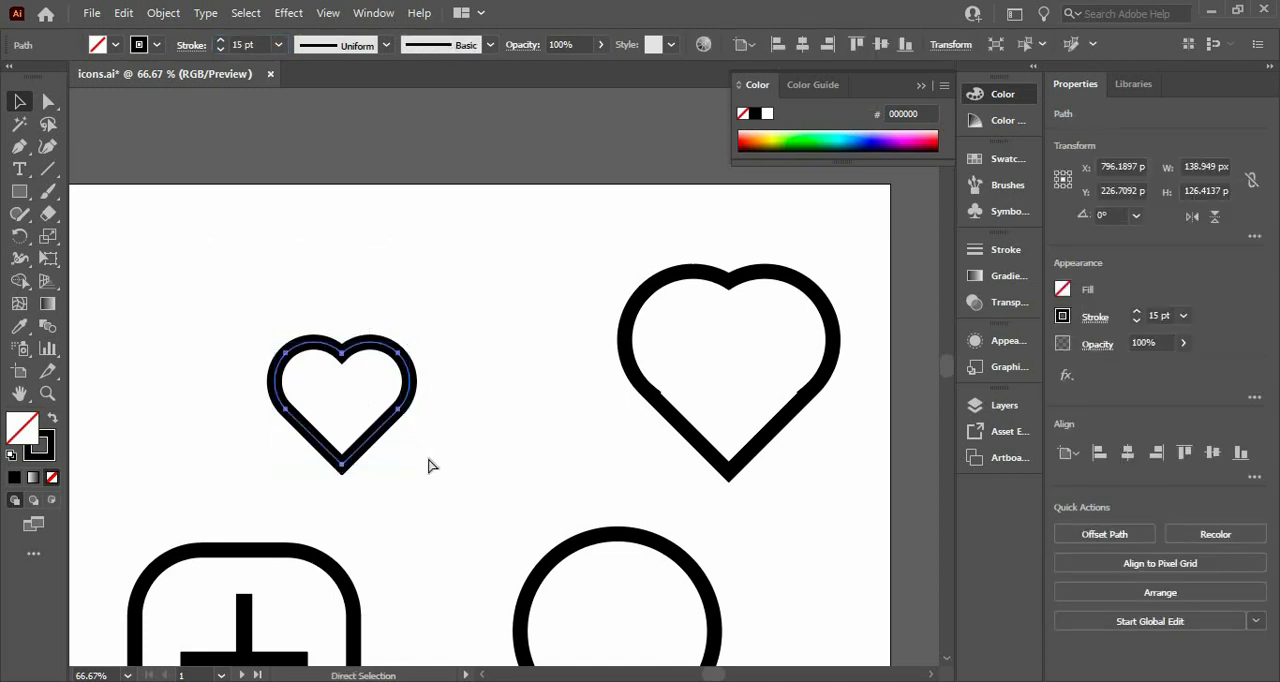
key(ctrl+minus)
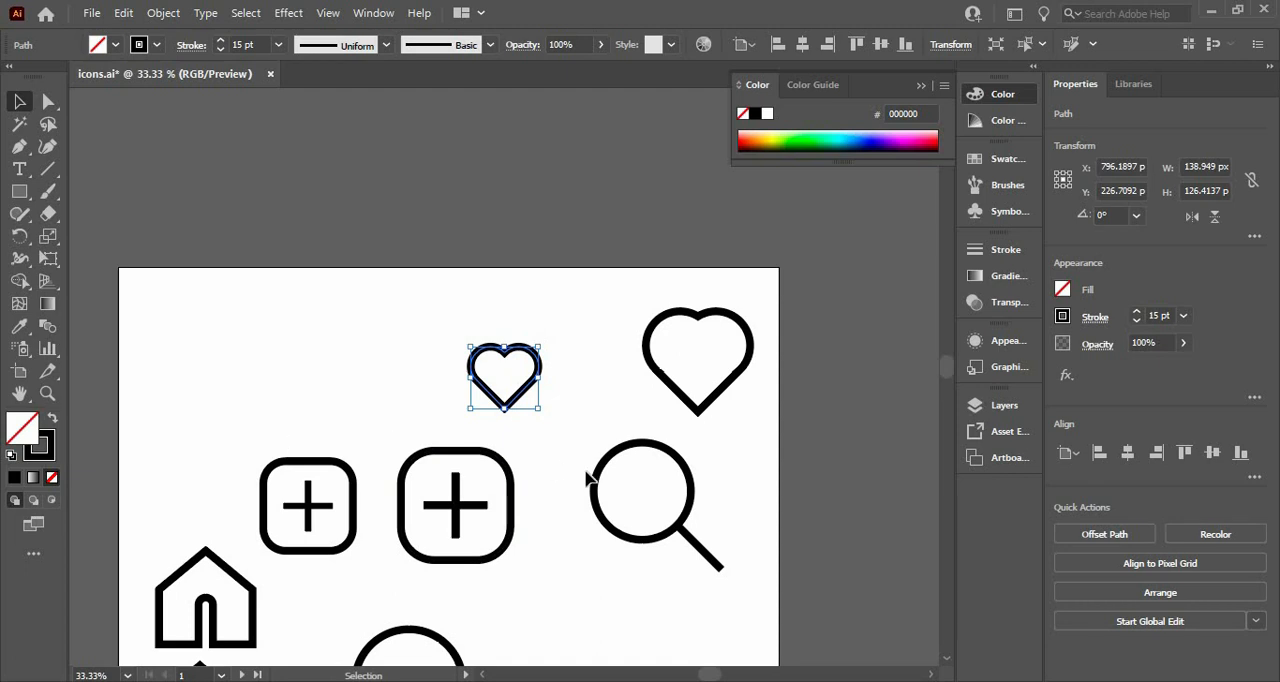
scroll(748, 350, down, 3)
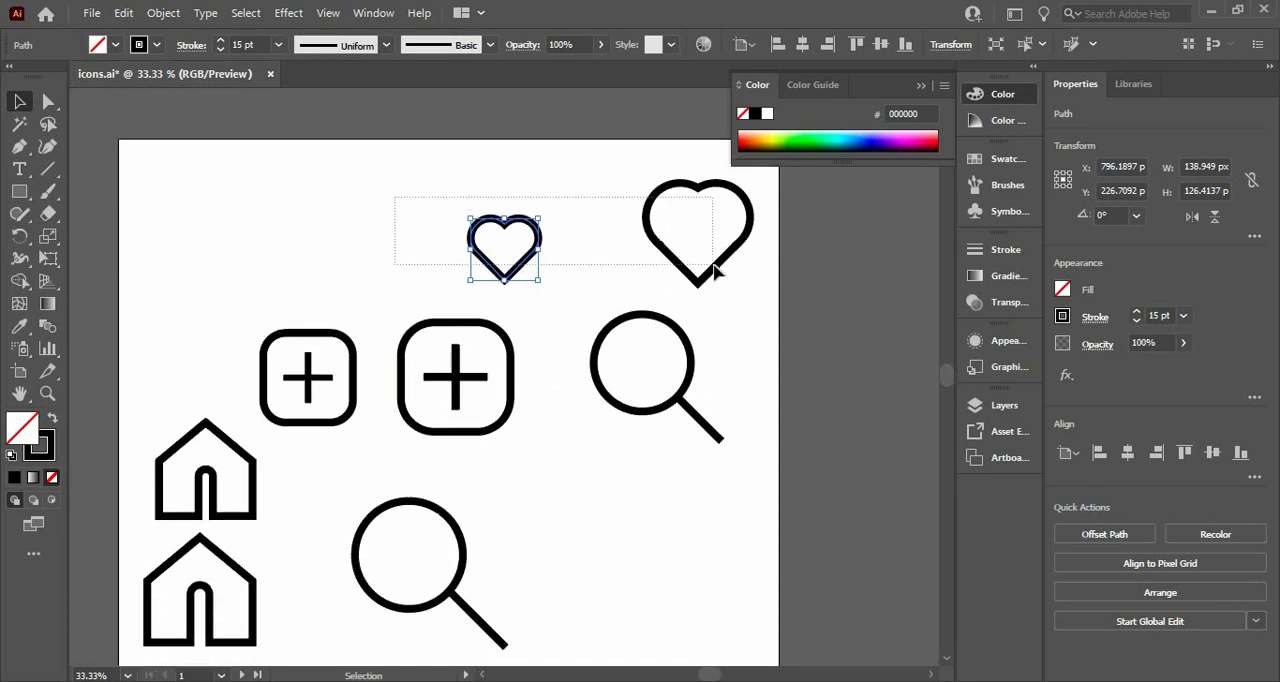
drag(713, 265, 714, 266)
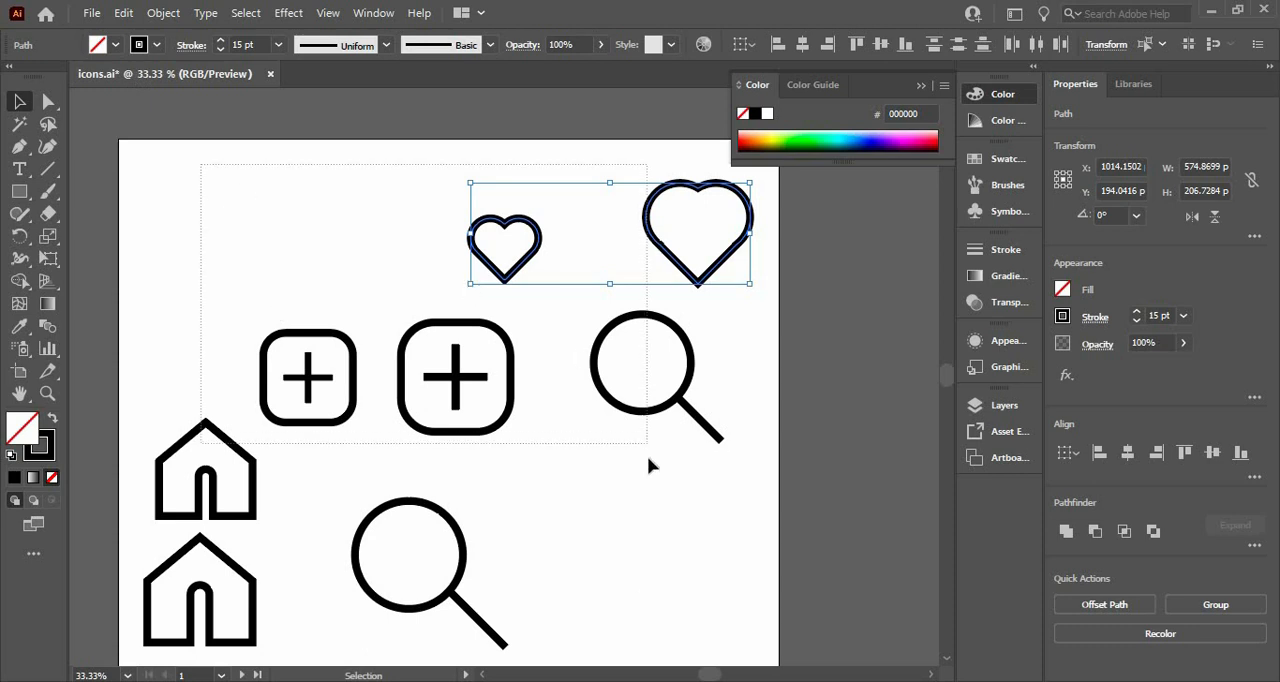
key(ctrl+a)
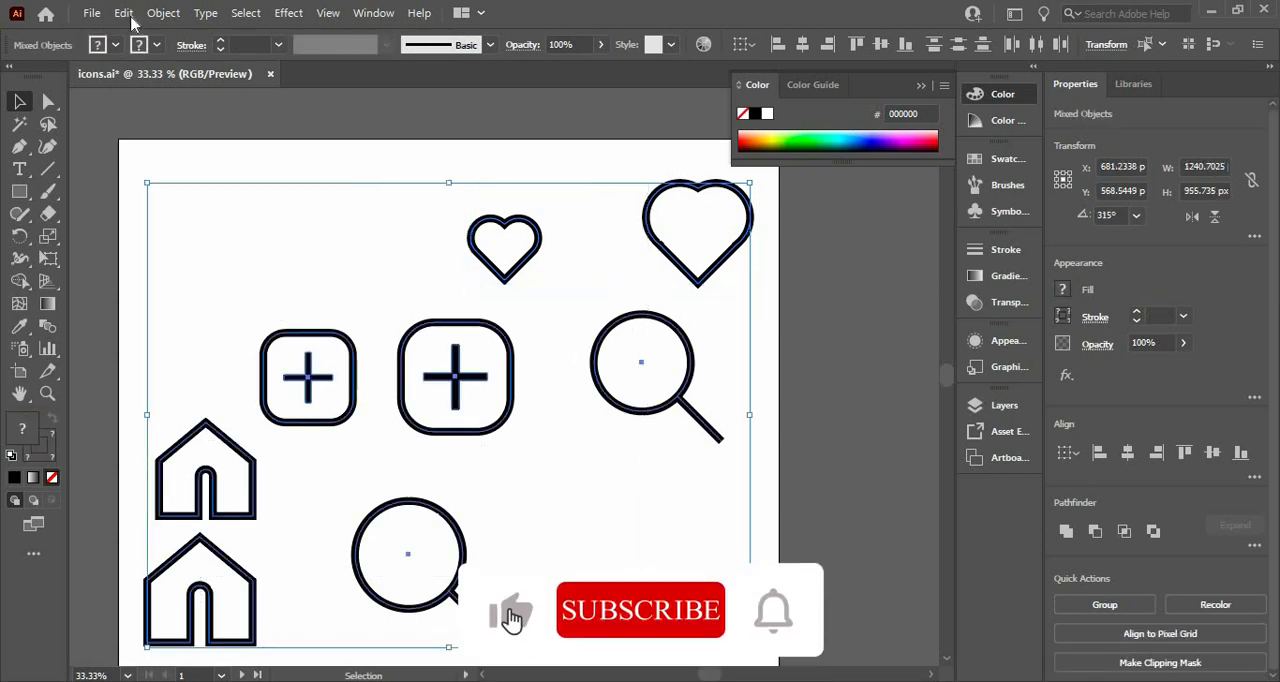
click(163, 12)
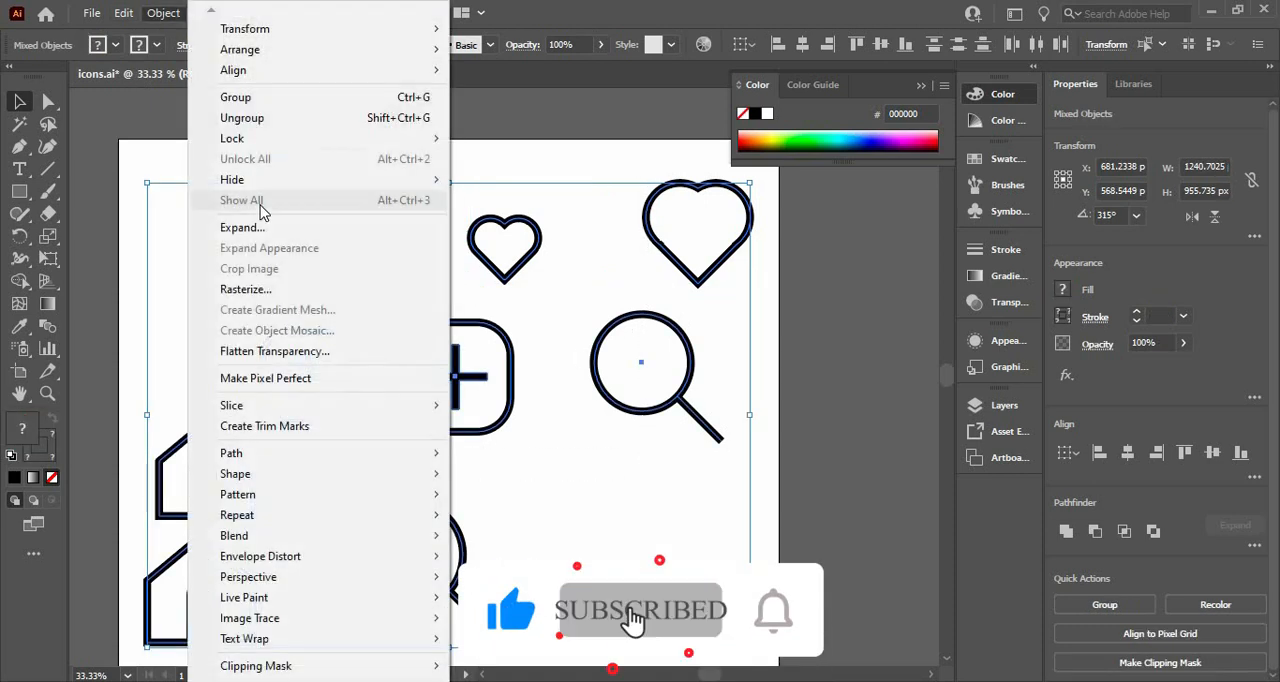
click(242, 228)
click(591, 455)
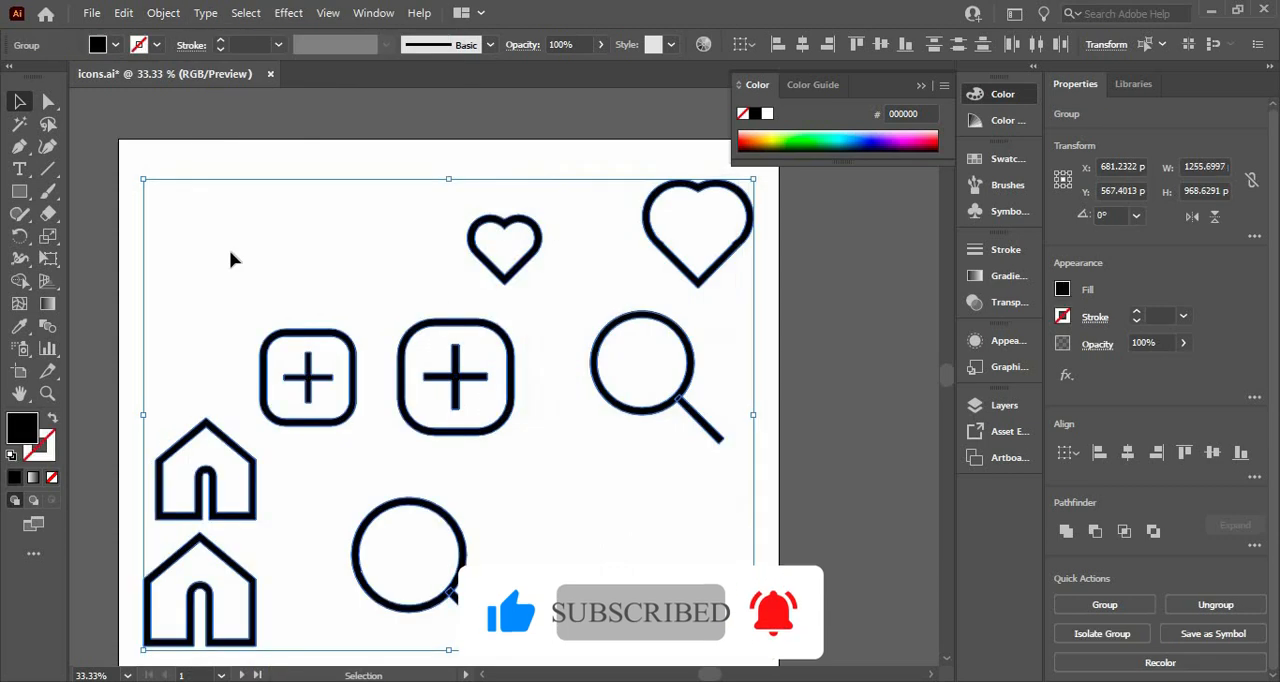
click(230, 259)
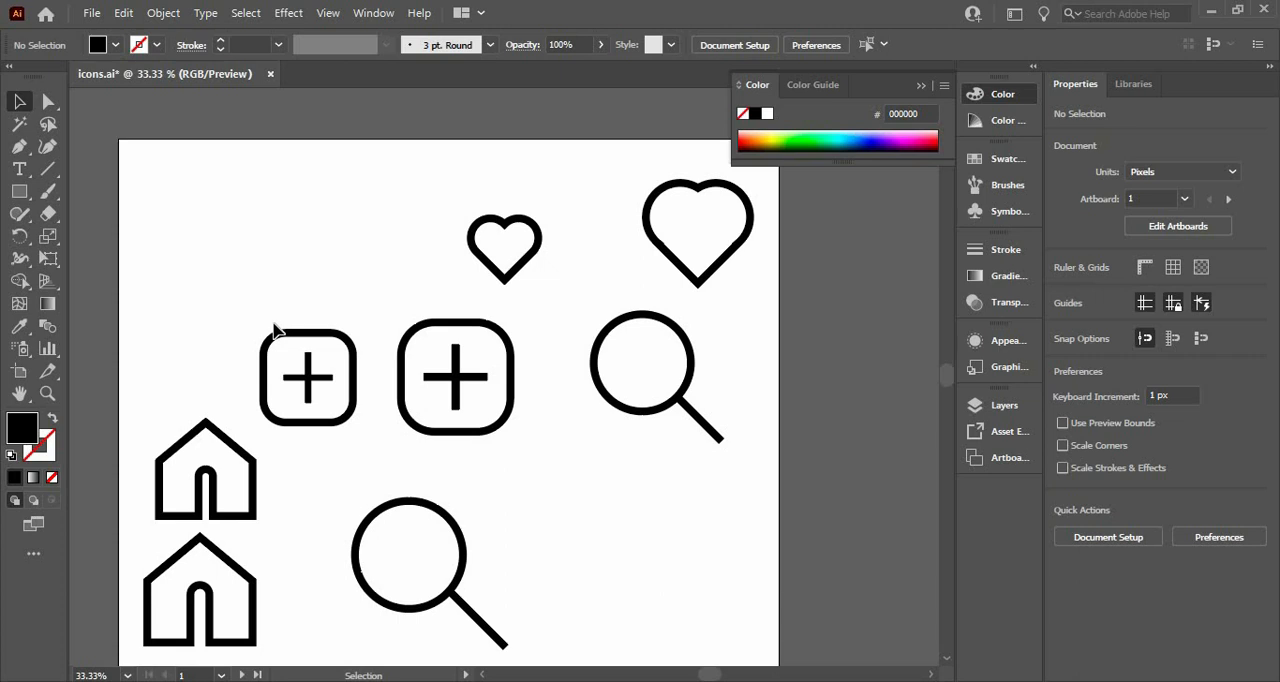
scroll(950, 380, down, 3)
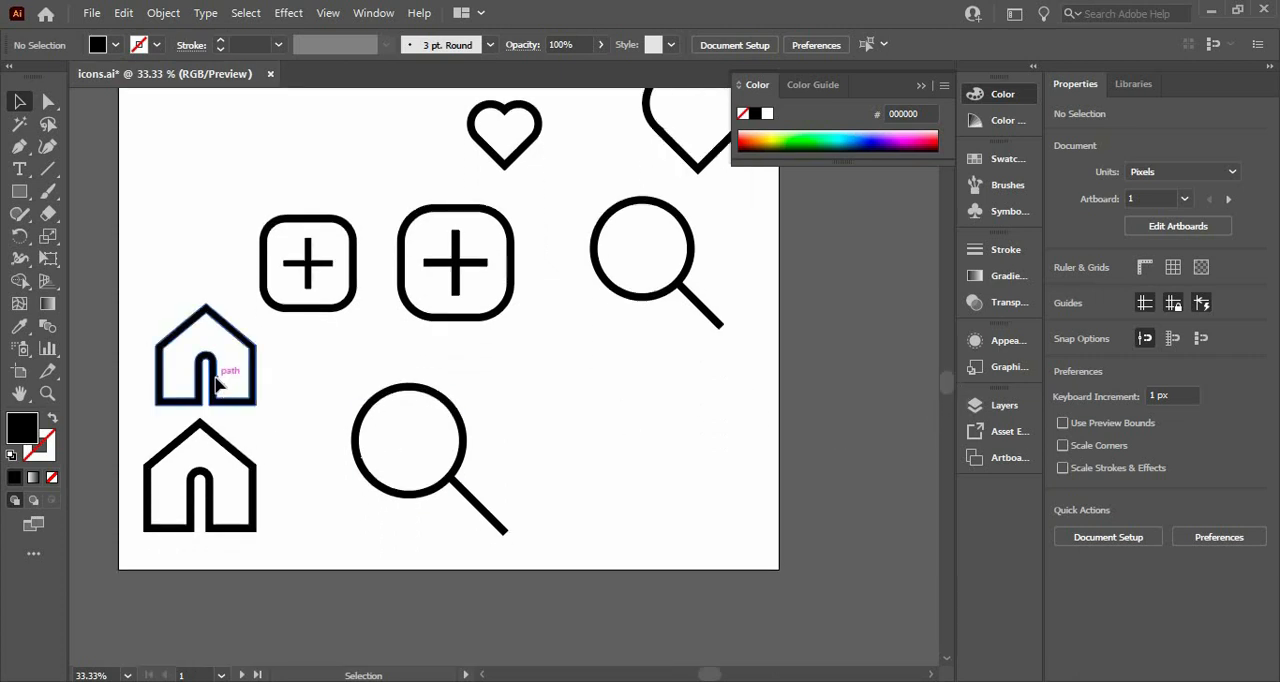
Move the larger house off the artboard and place the smaller house in the artboard's lower-left corner, scaled down to about 111 px wide
drag(215, 383, 534, 484)
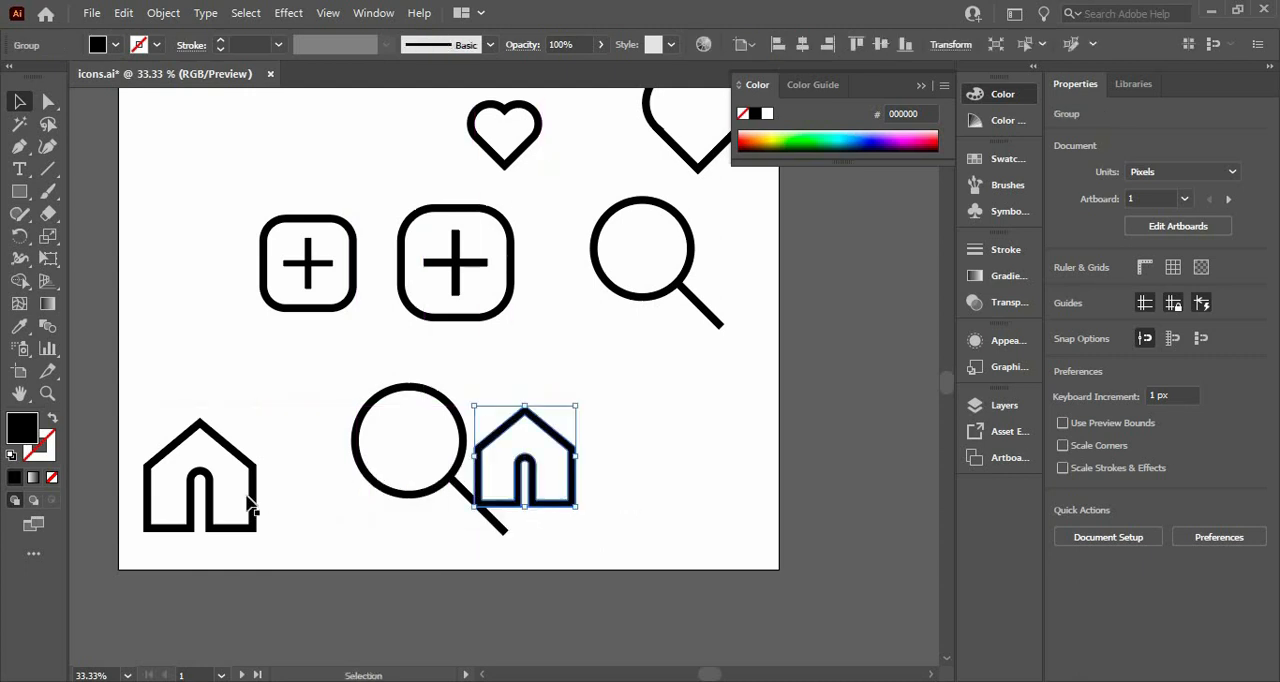
drag(212, 498, 67, 279)
drag(338, 426, 187, 329)
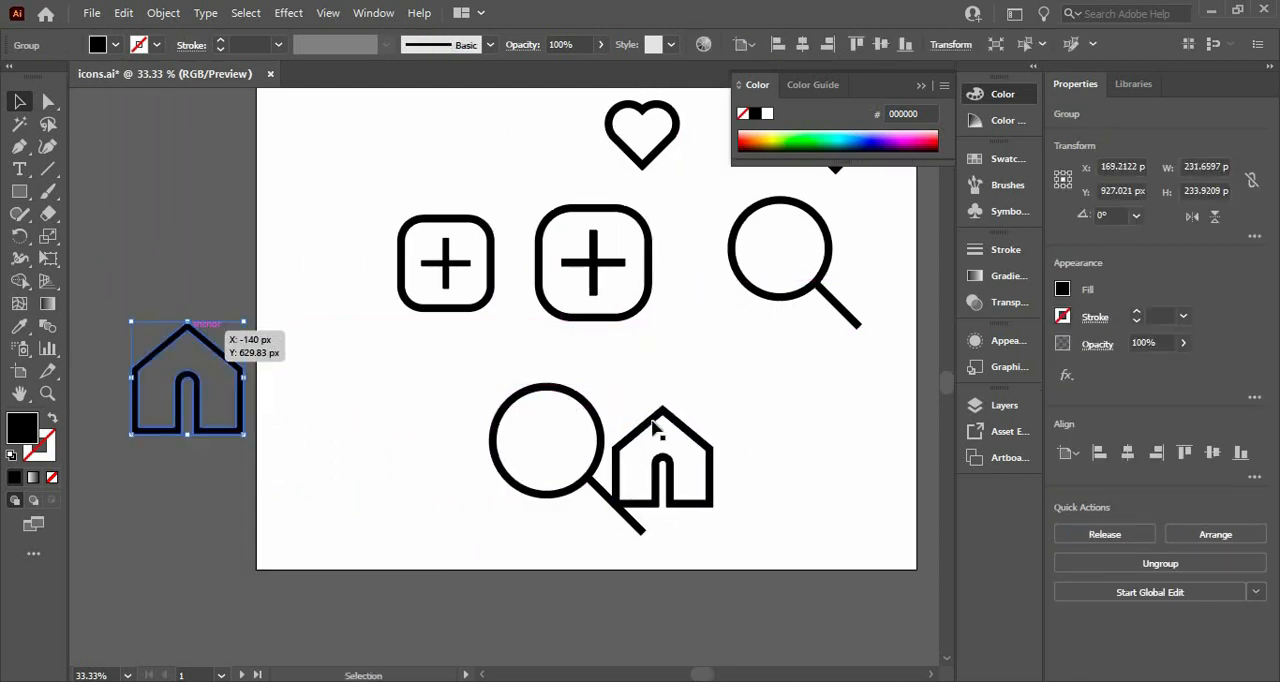
drag(655, 428, 347, 479)
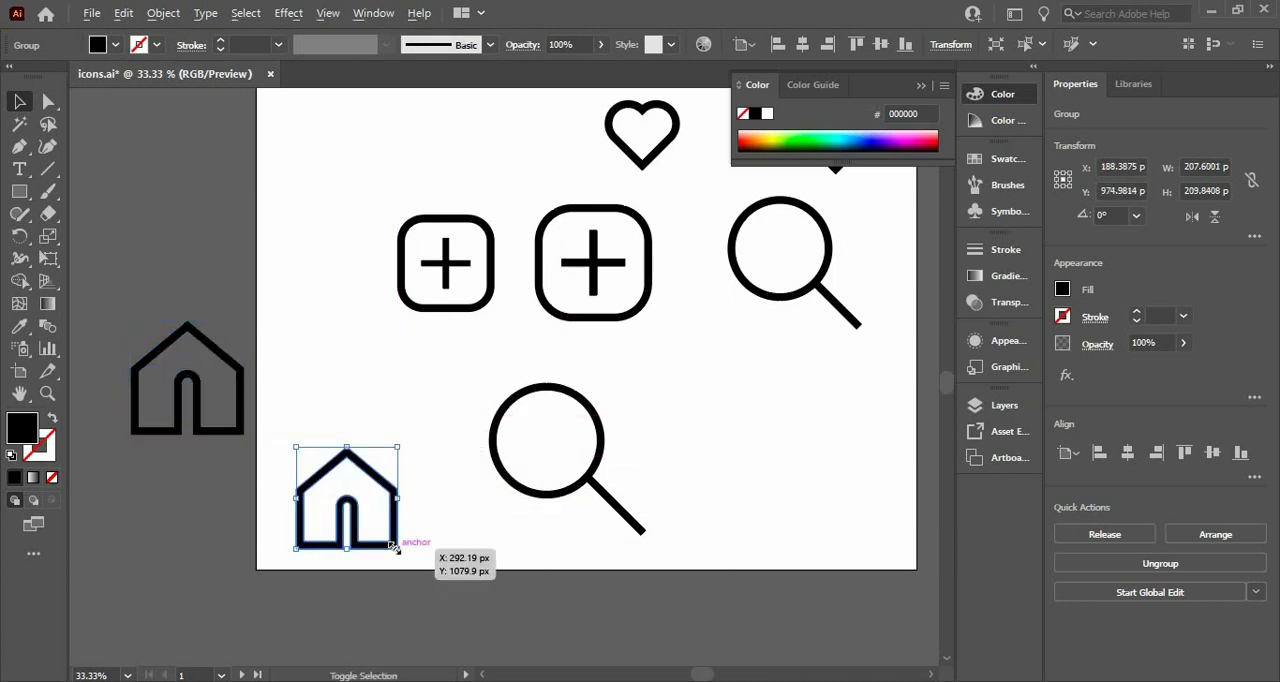
drag(395, 547, 325, 539)
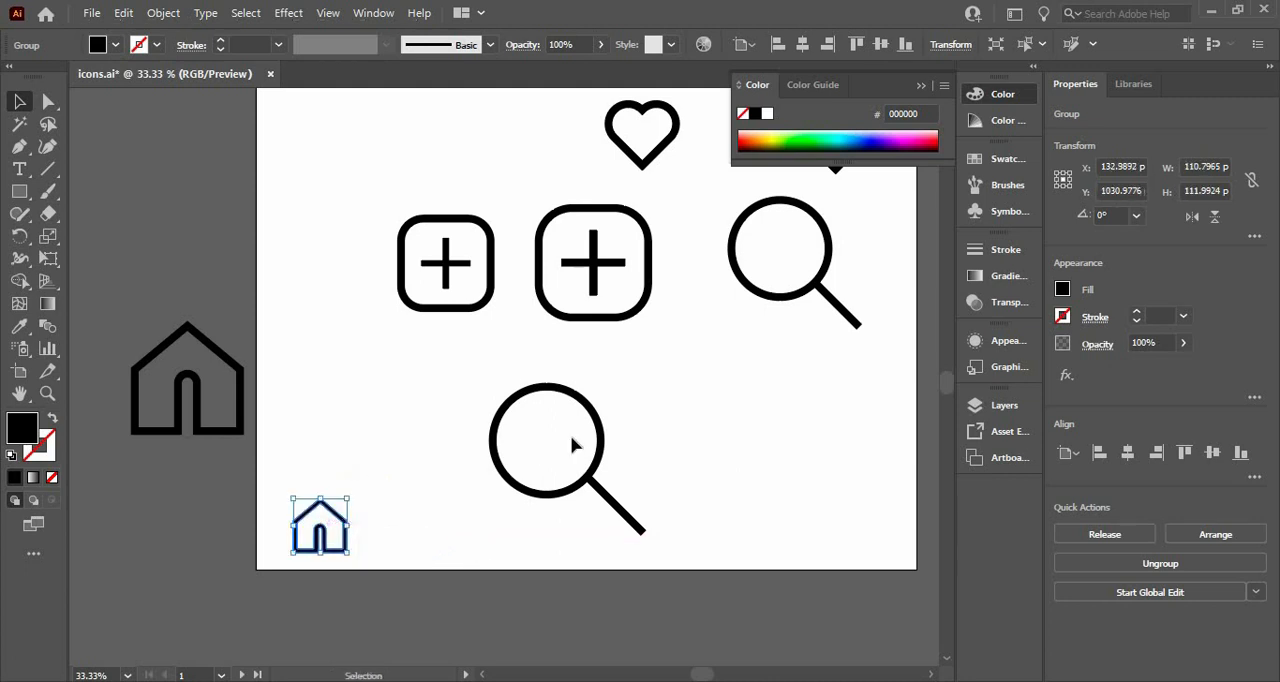
Place the small magnifier beside the small house, scaled down to about 124 px wide, and move the large magnifier's circle and handle off the artboard
drag(765, 300, 434, 538)
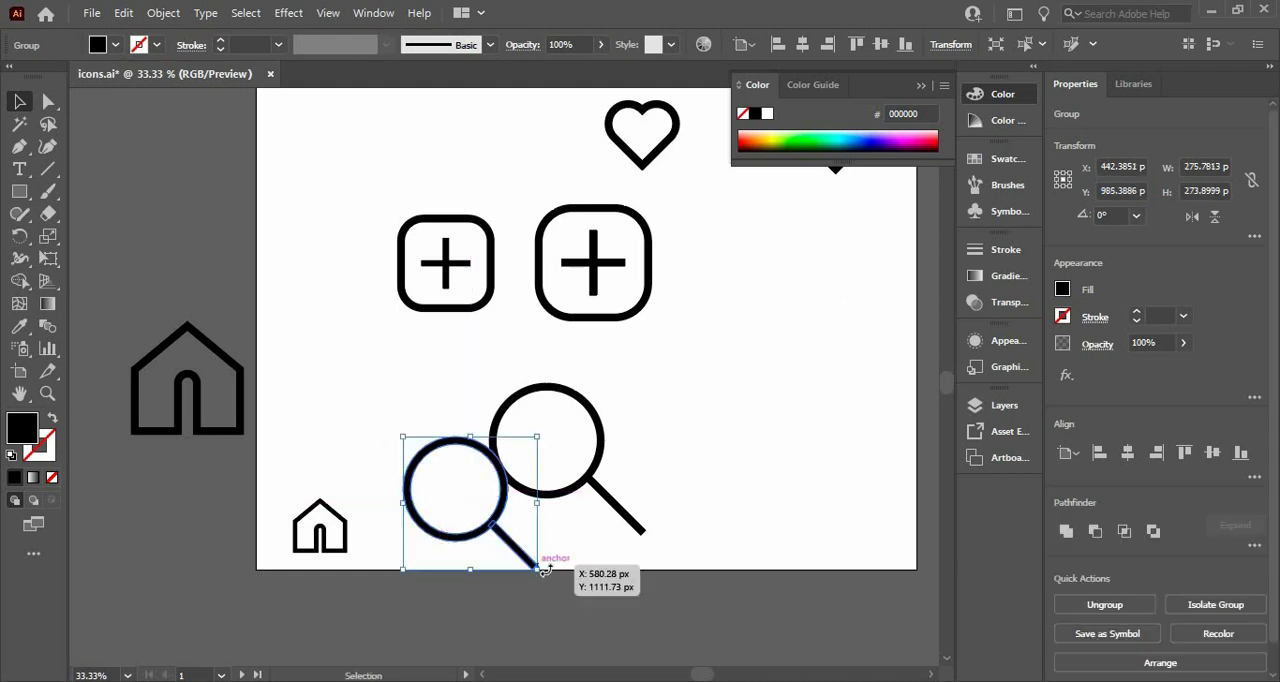
drag(536, 569, 435, 548)
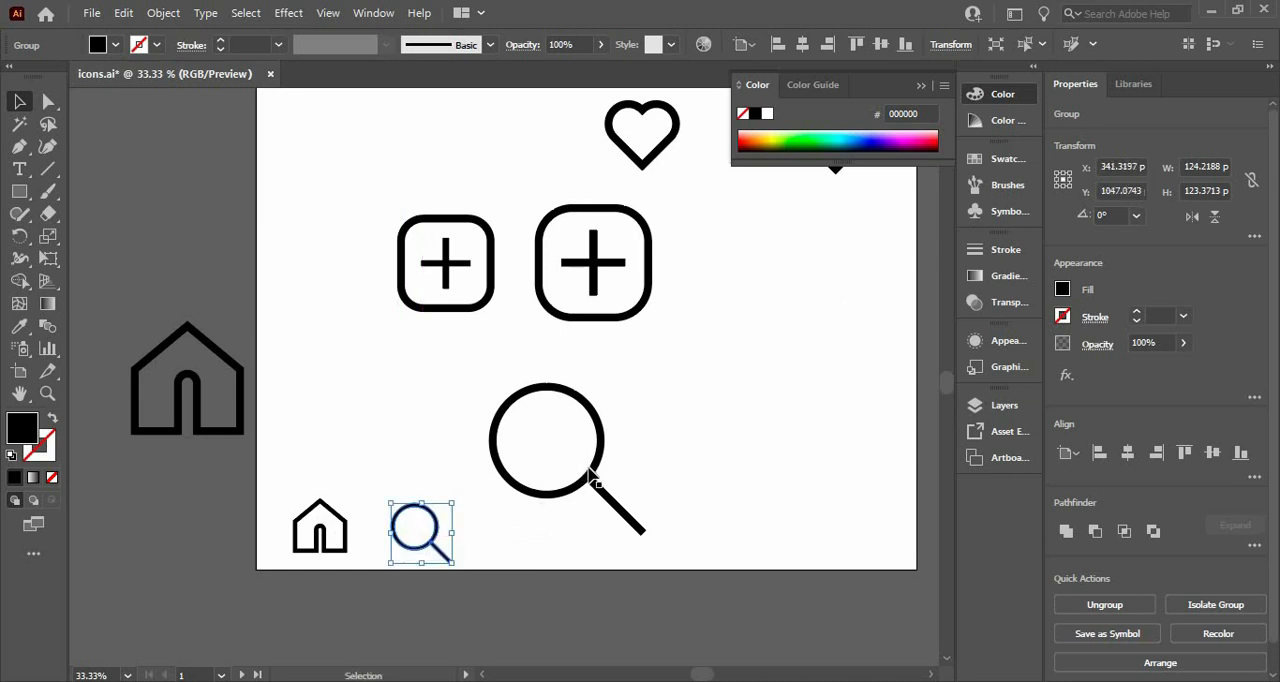
drag(591, 471, 110, 304)
drag(606, 496, 121, 290)
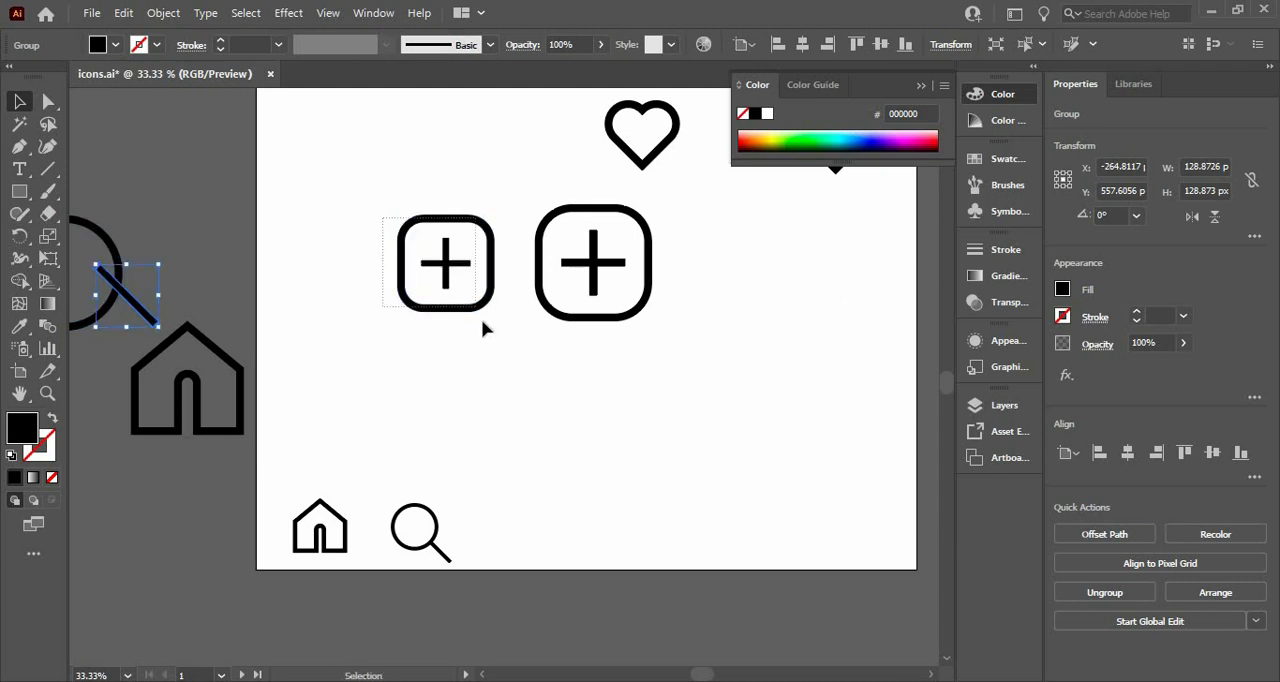
Move the small plus icon into the row beside the magnifier, scale it down to match, and add the small heart at the row's end
drag(455, 280, 572, 527)
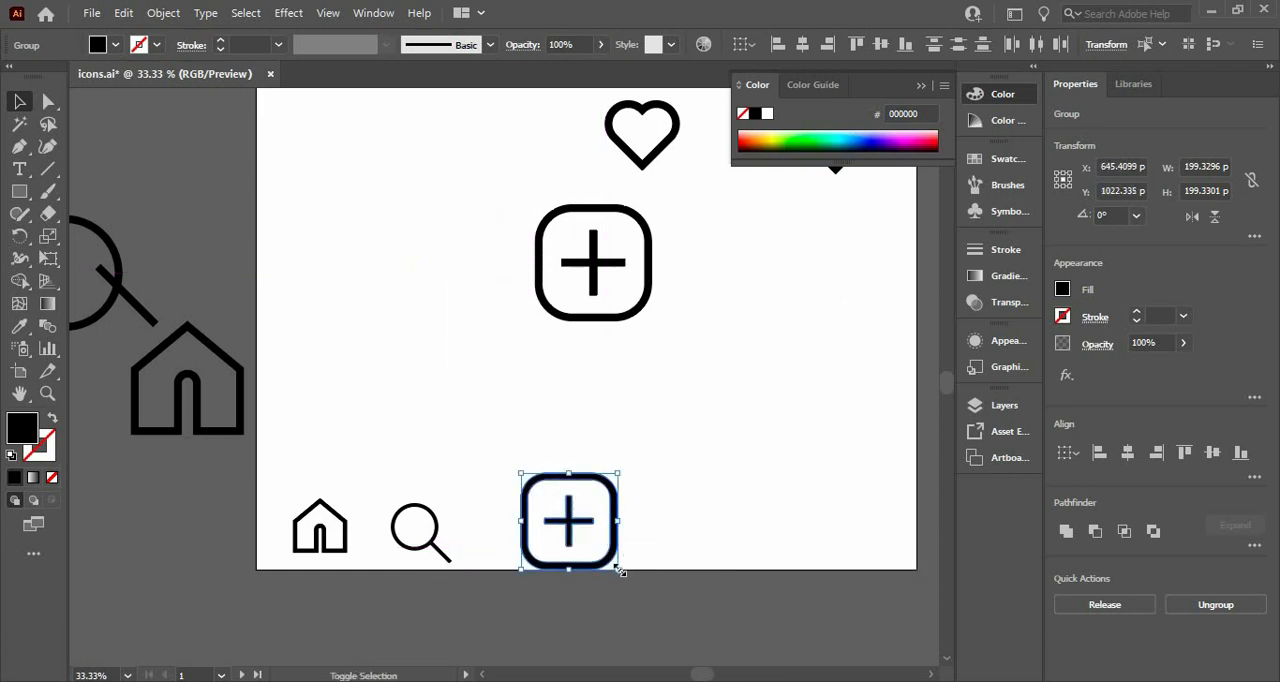
drag(619, 570, 596, 541)
drag(636, 172, 709, 556)
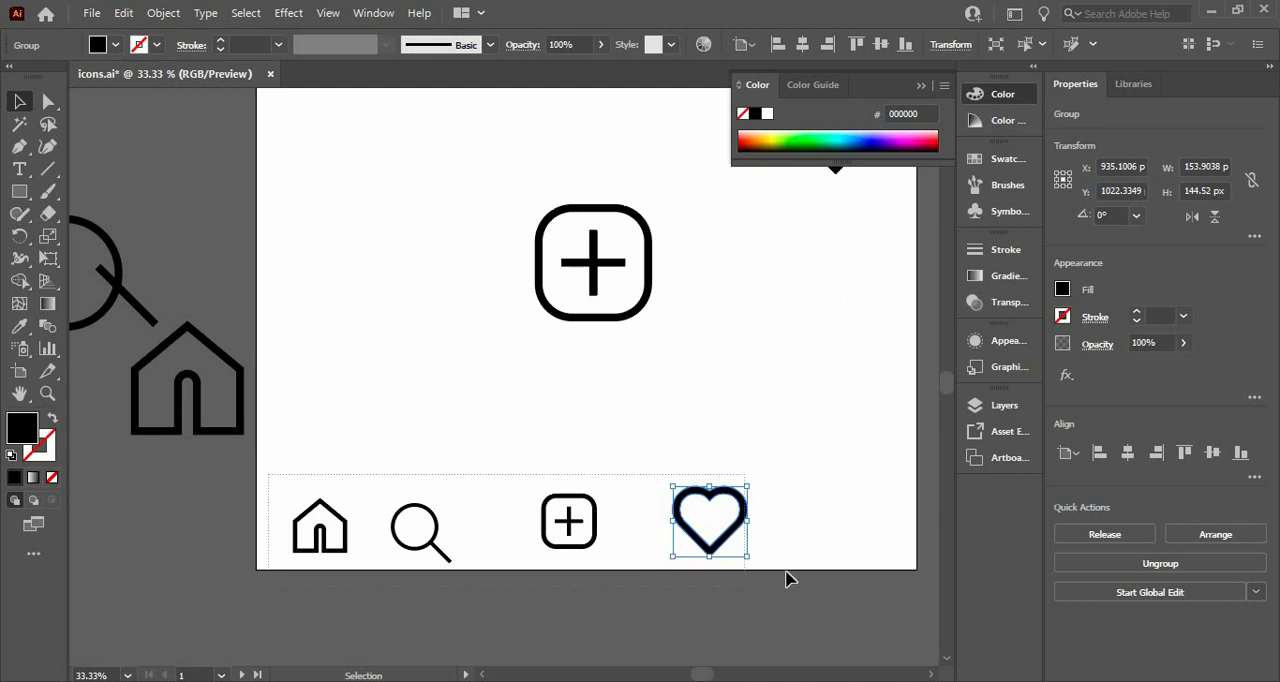
Select the four icons in the bottom row and align them on their vertical centres
drag(787, 578, 787, 578)
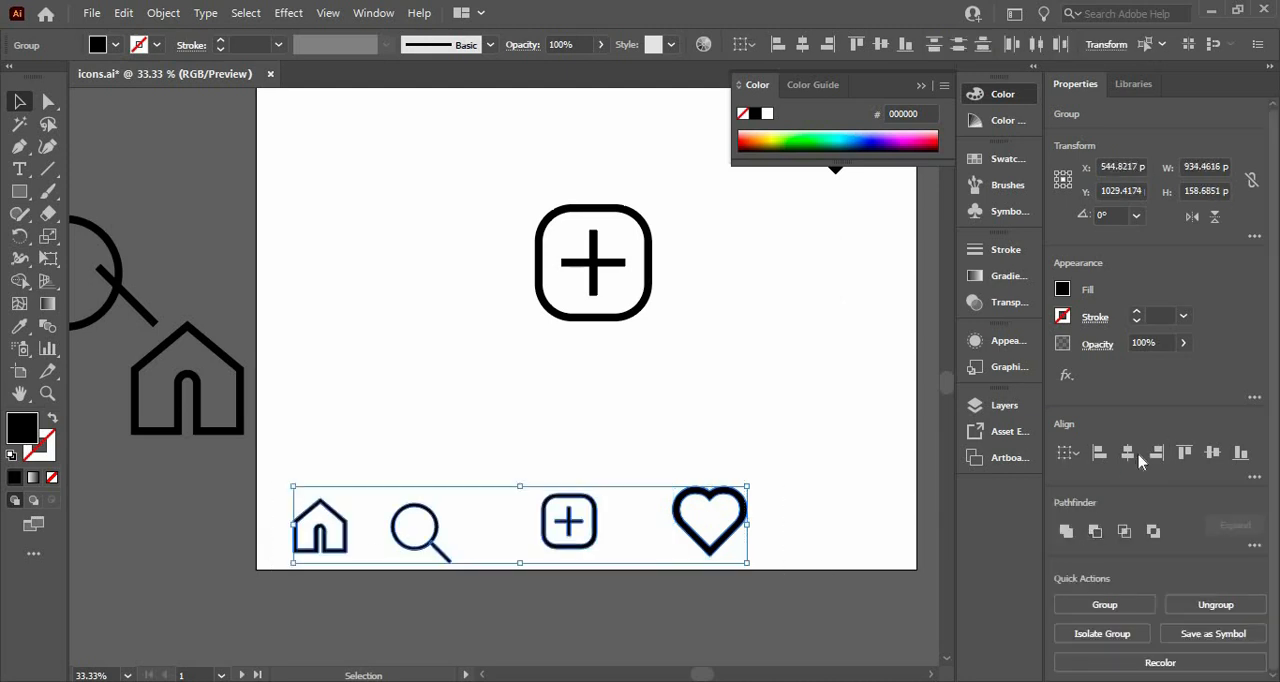
click(1213, 453)
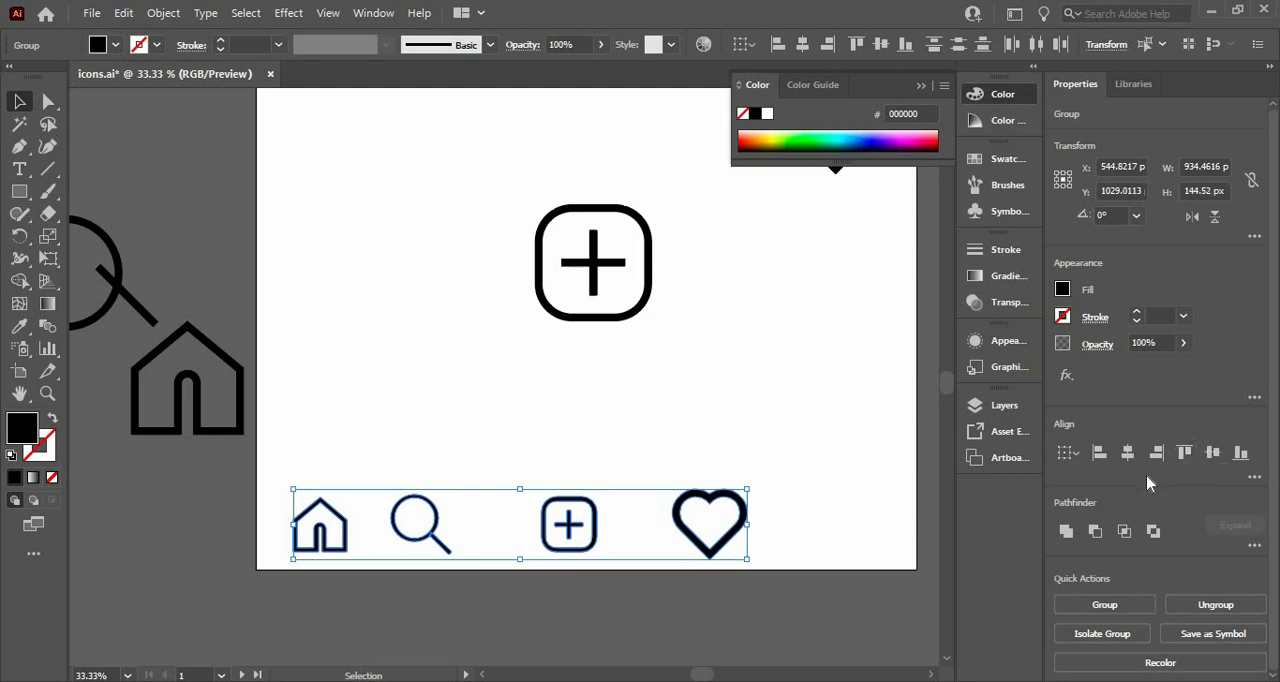
Try to distribute the four icons evenly by their horizontal centres, and undo the distribution
click(1254, 478)
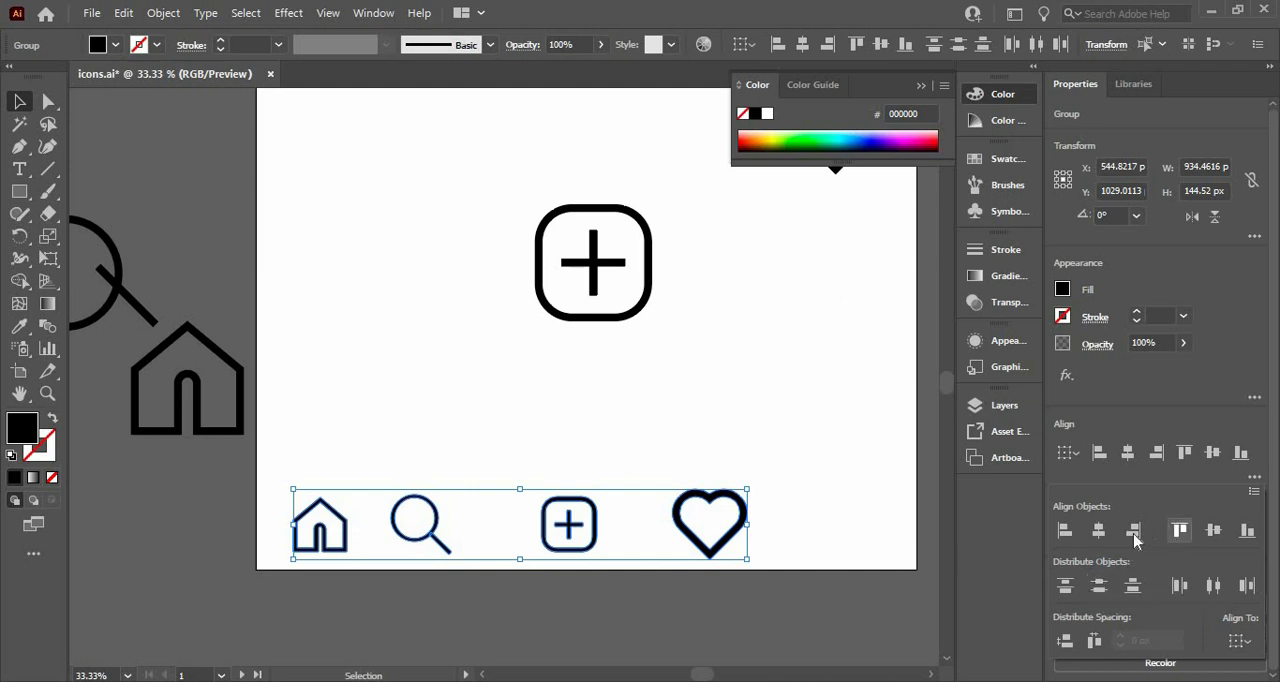
click(1211, 595)
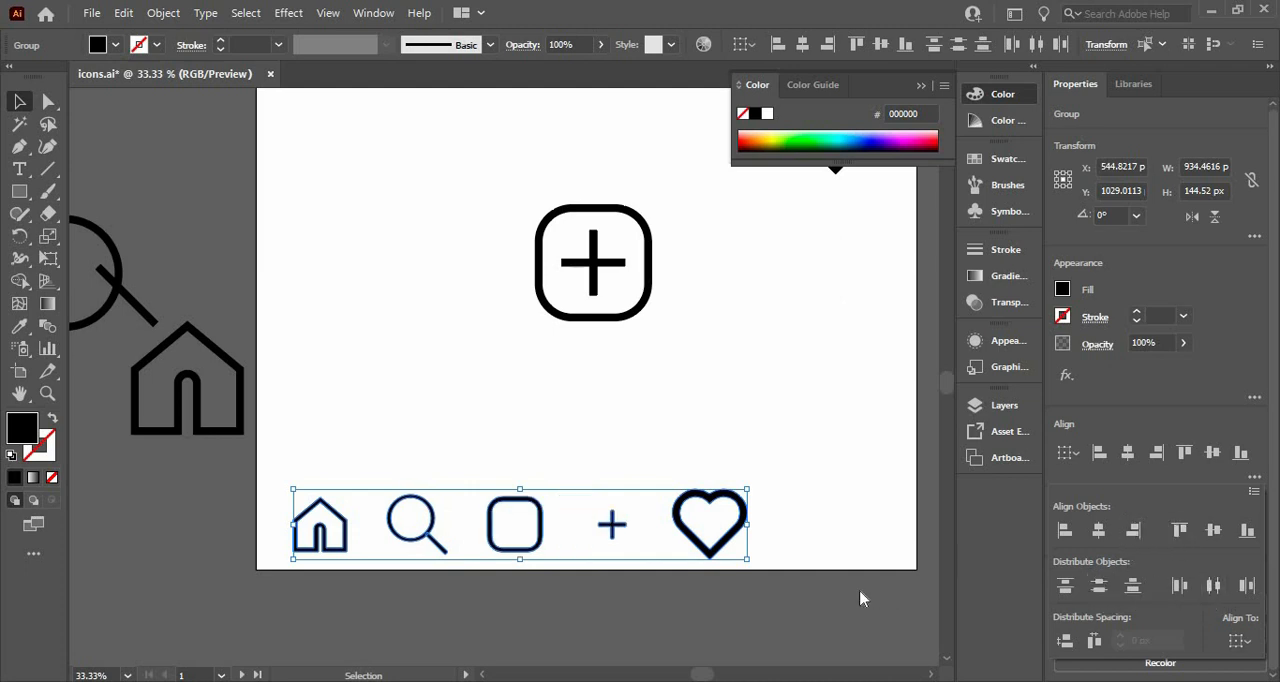
key(ctrl+z)
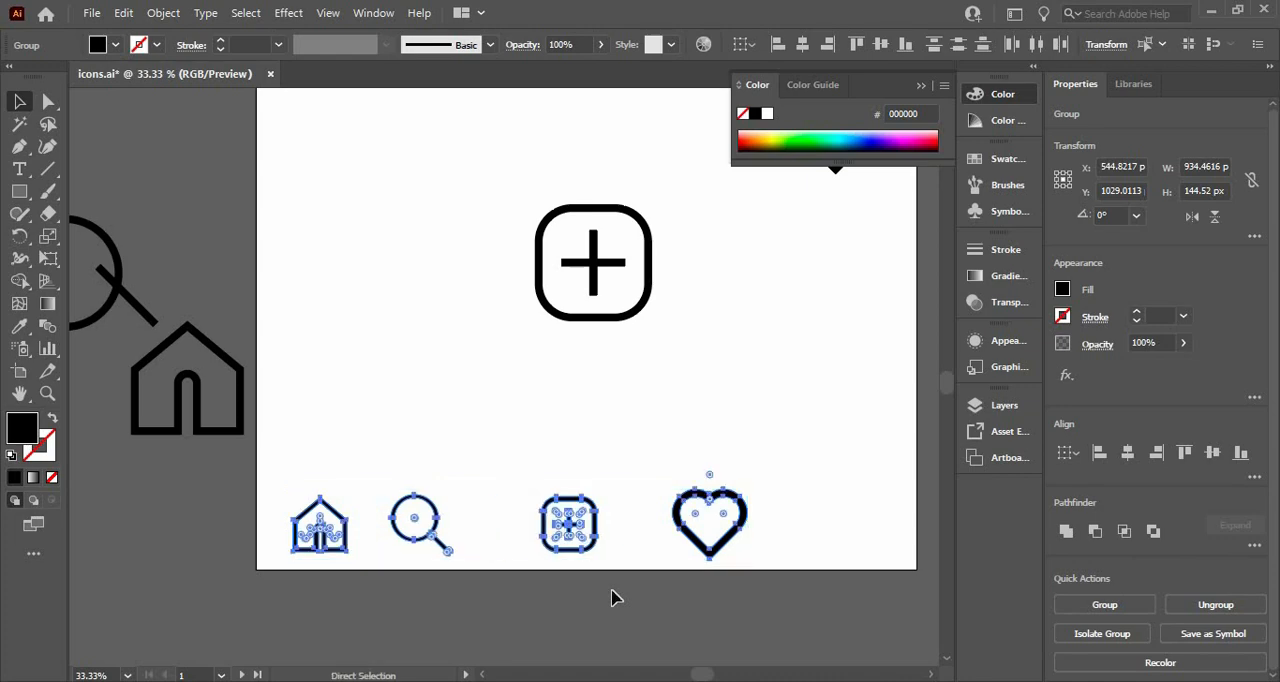